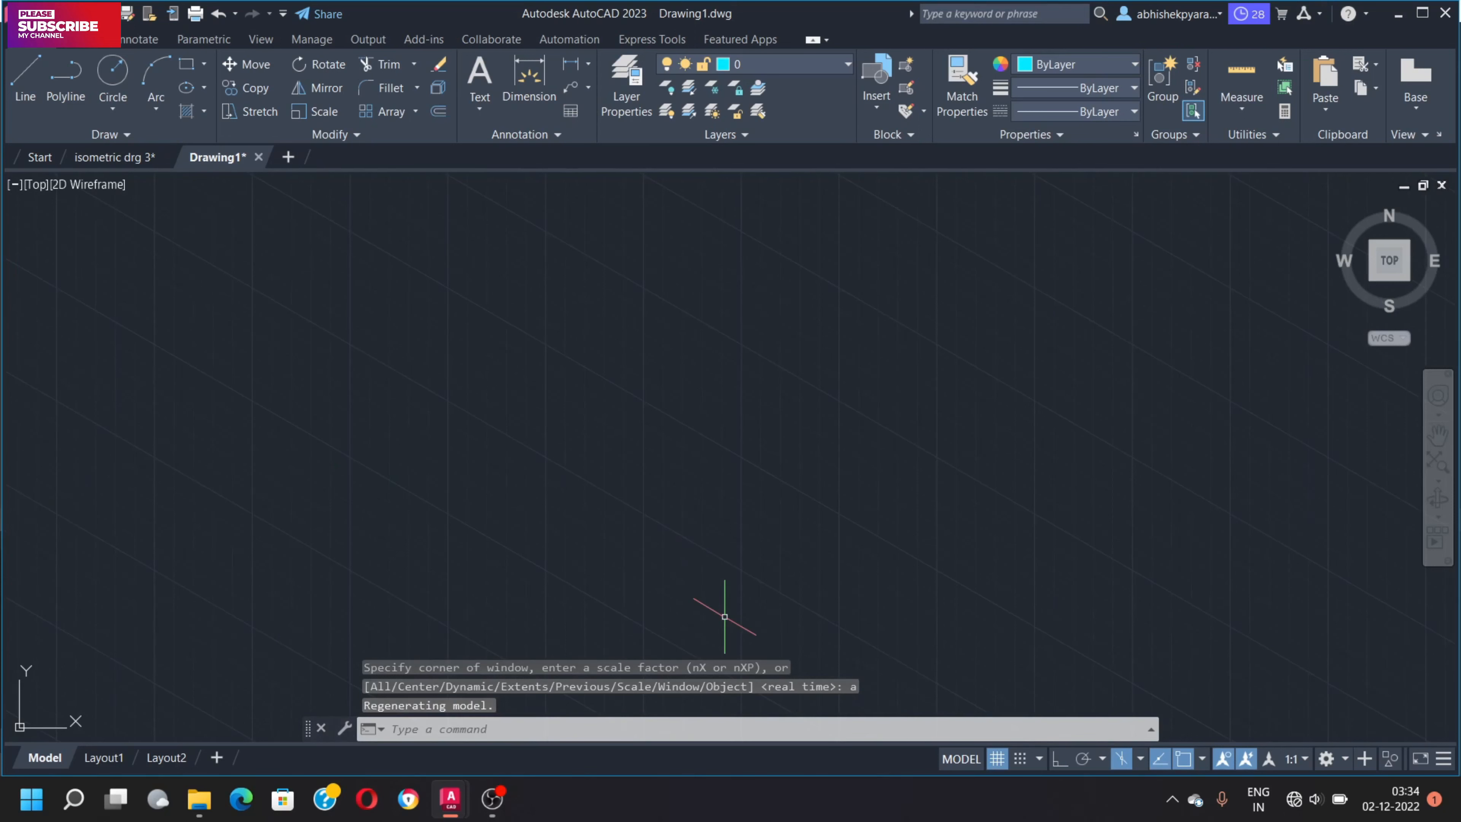
# - Turn on Ortho mode so that lines follow the axes of the left isoplane
pyautogui.write('l')
pyautogui.press('Return')
pyautogui.click(504, 426)
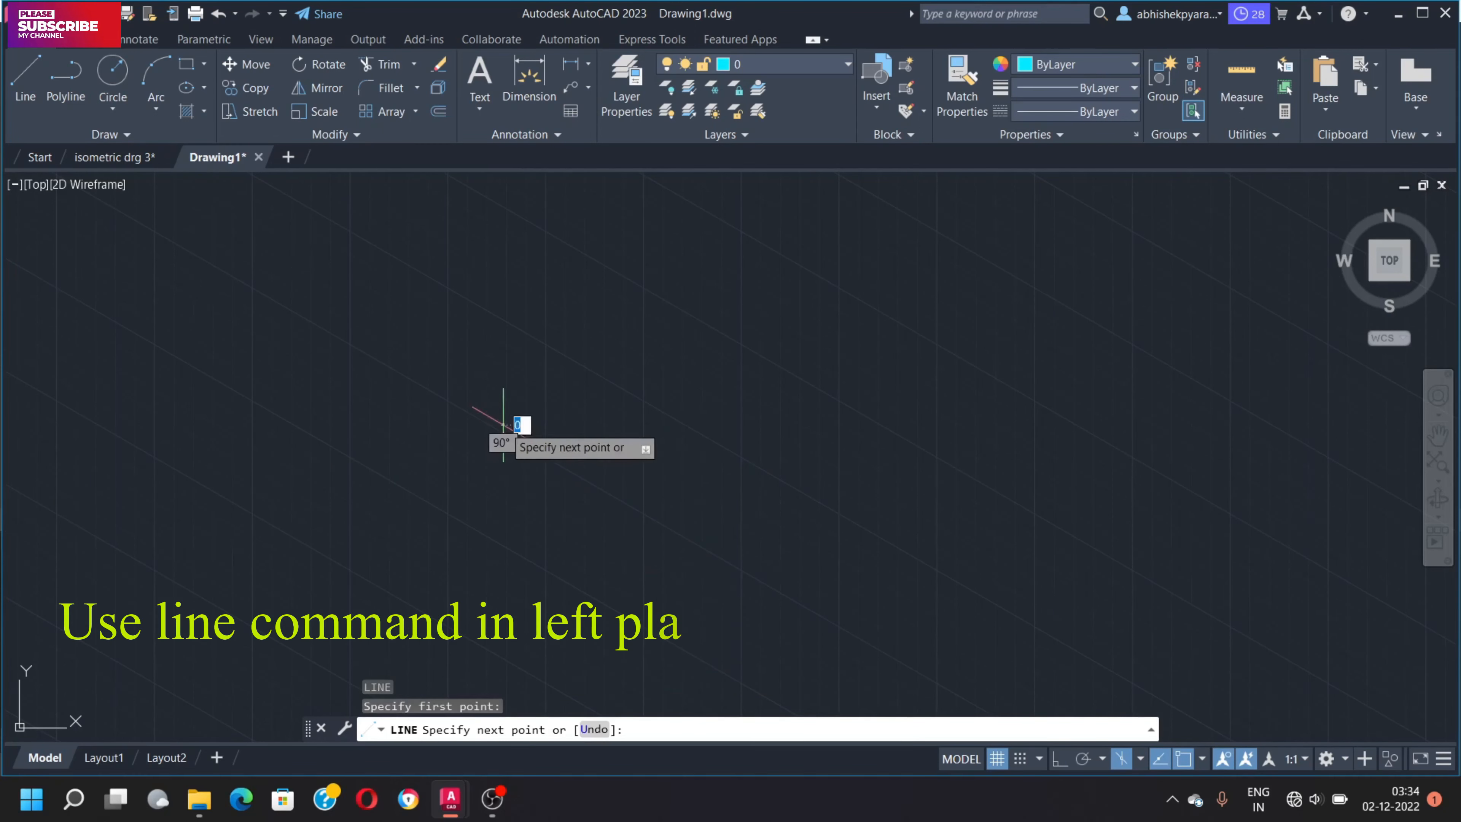
pyautogui.click(1060, 759)
pyautogui.press('Escape')
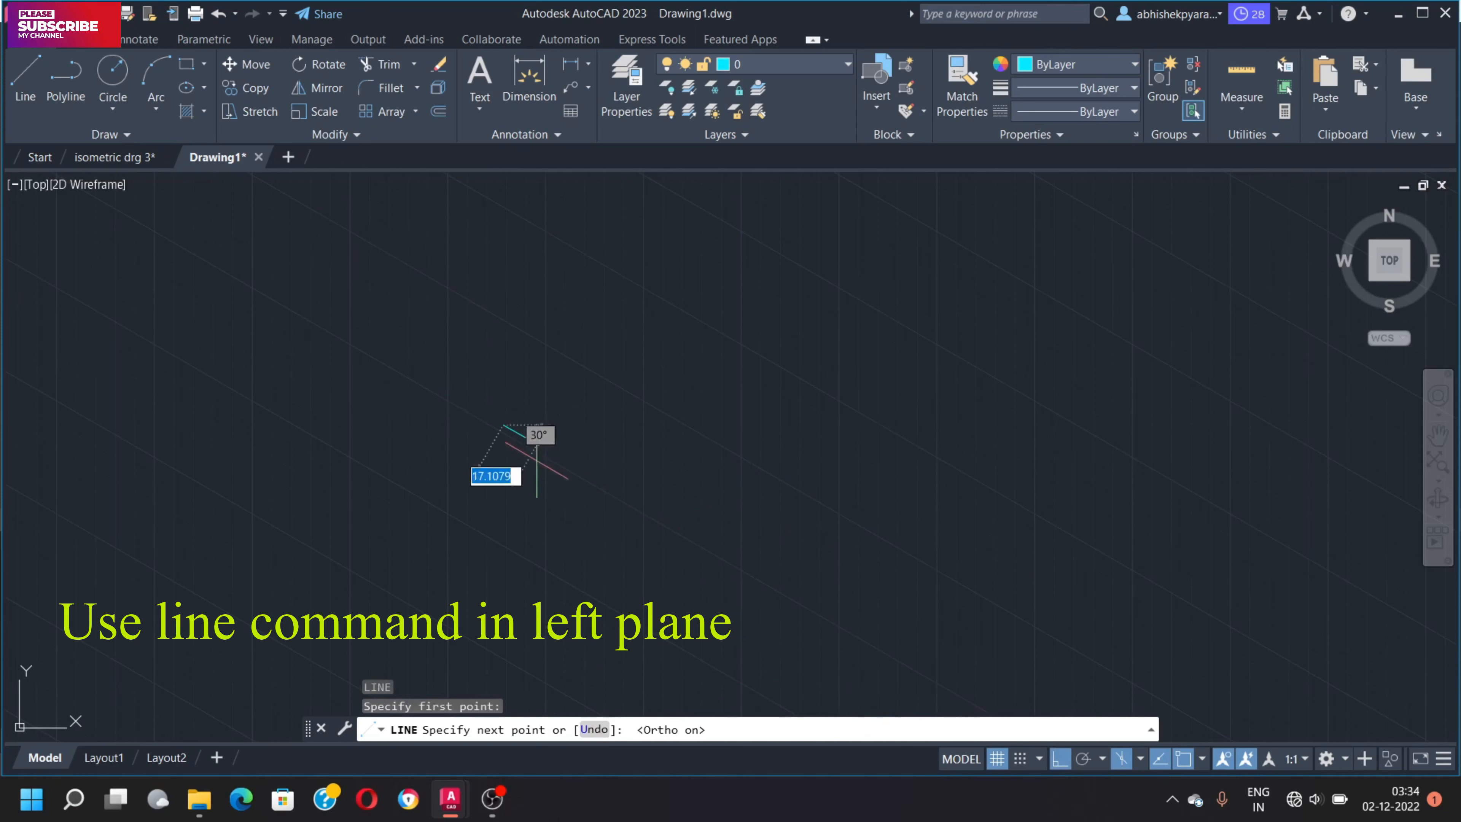
# - Draw connected lines on the left isoplane: 96 units at 330°, 16 straight up, and 80 back at 150°
pyautogui.write('l')
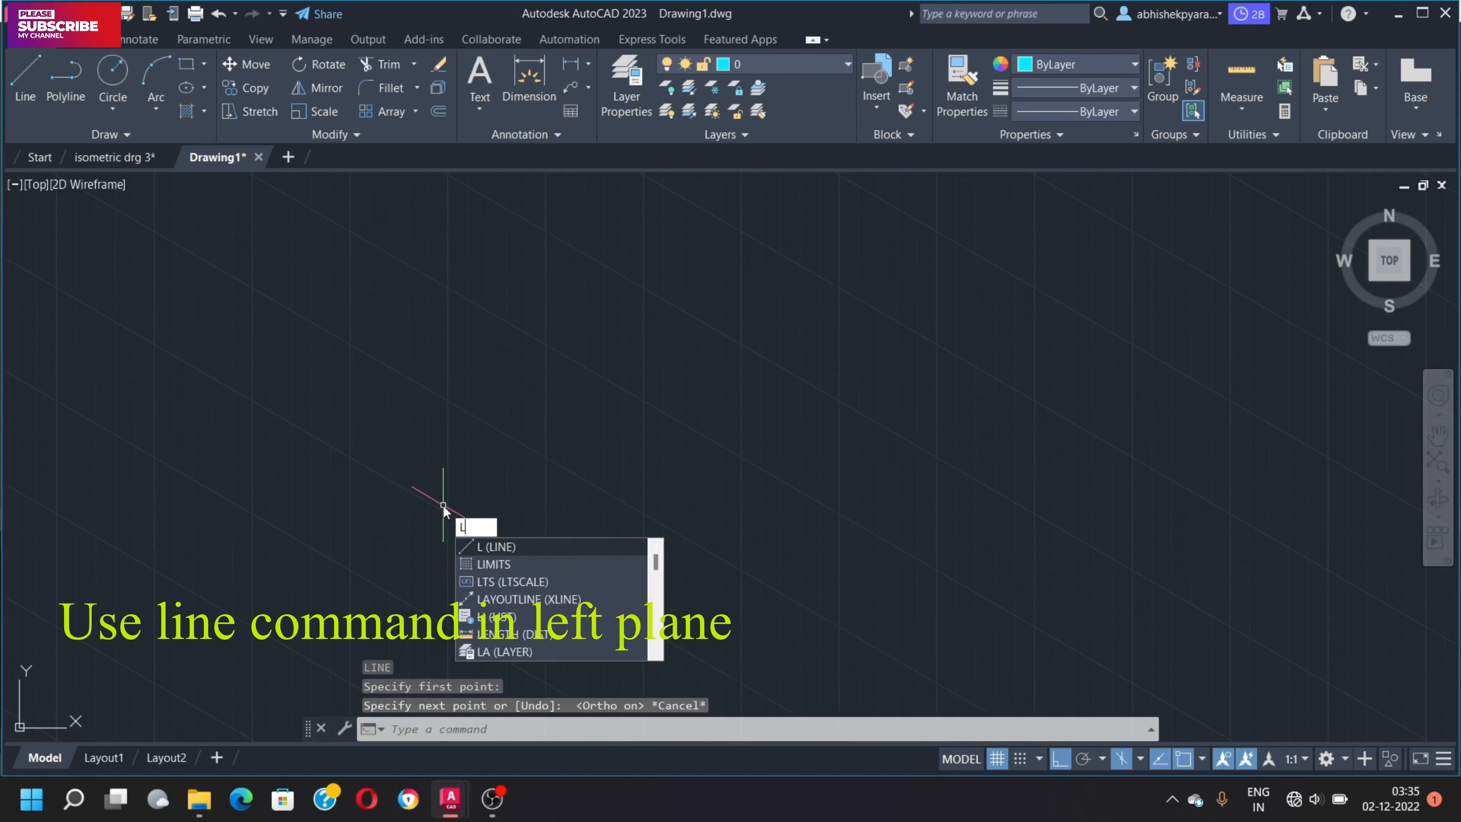
pyautogui.press('Return')
pyautogui.click(379, 456)
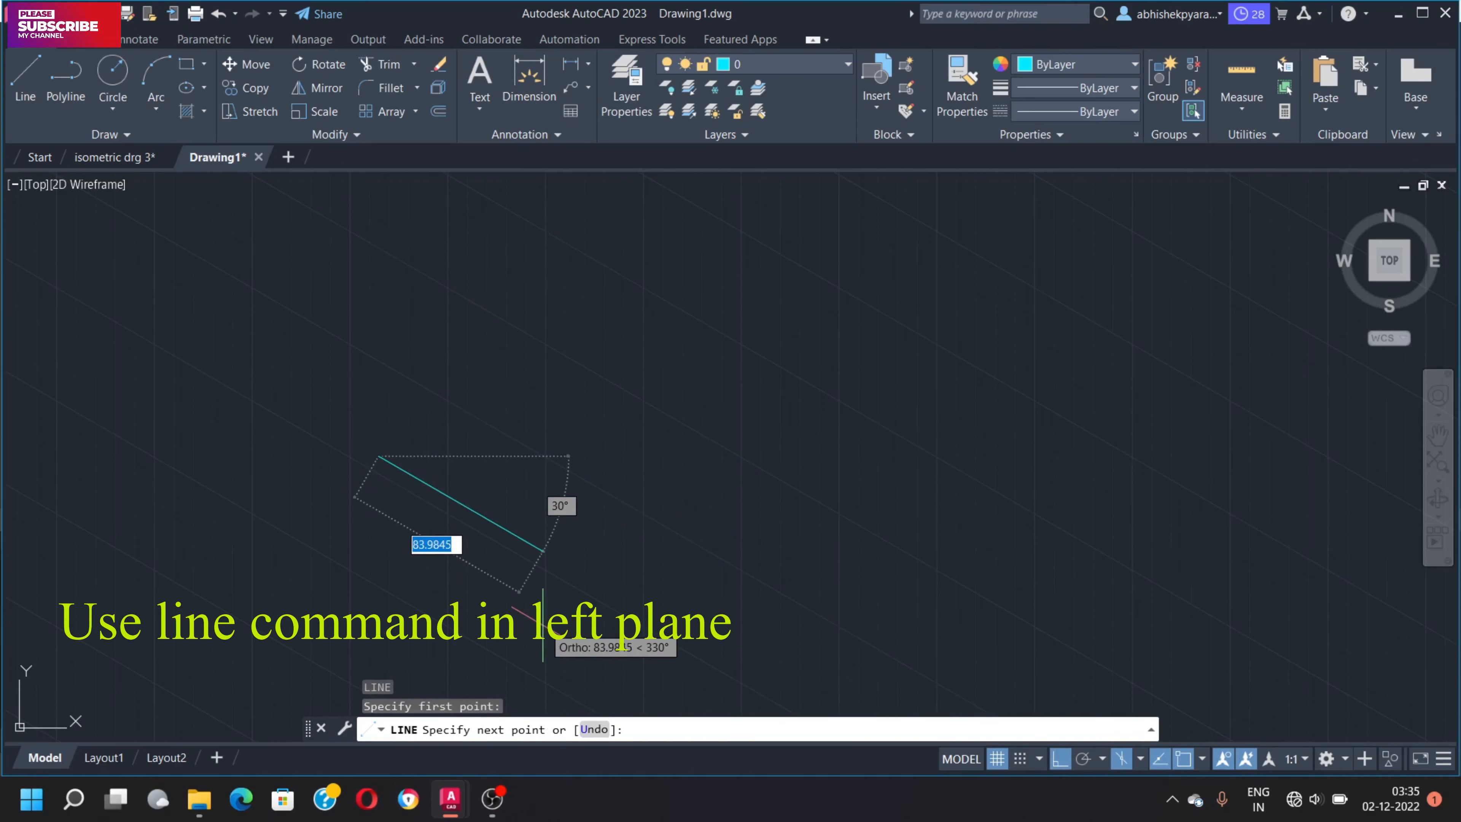
pyautogui.write('96')
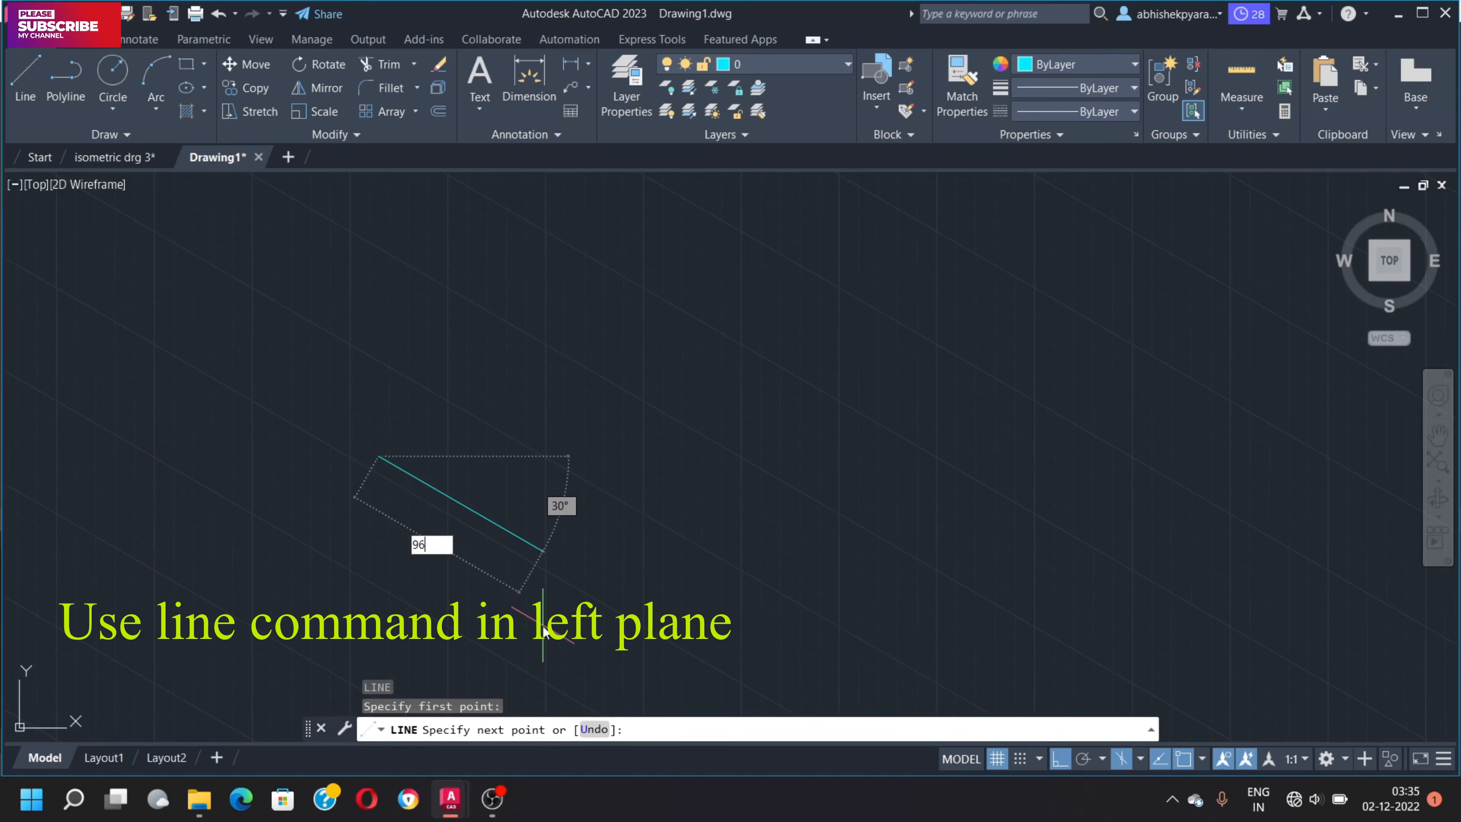
pyautogui.press('Return')
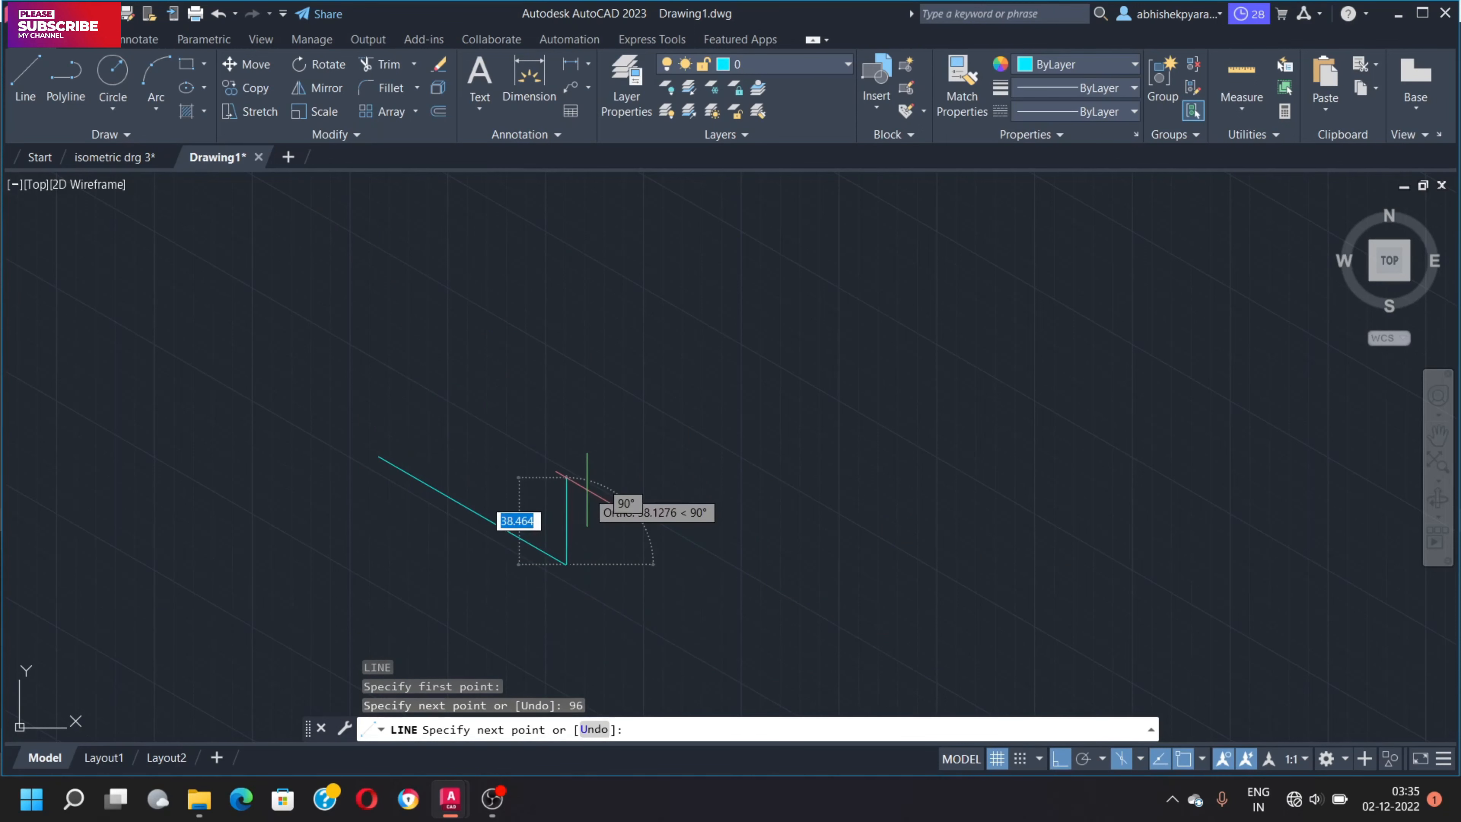
pyautogui.write('16')
pyautogui.press('Return')
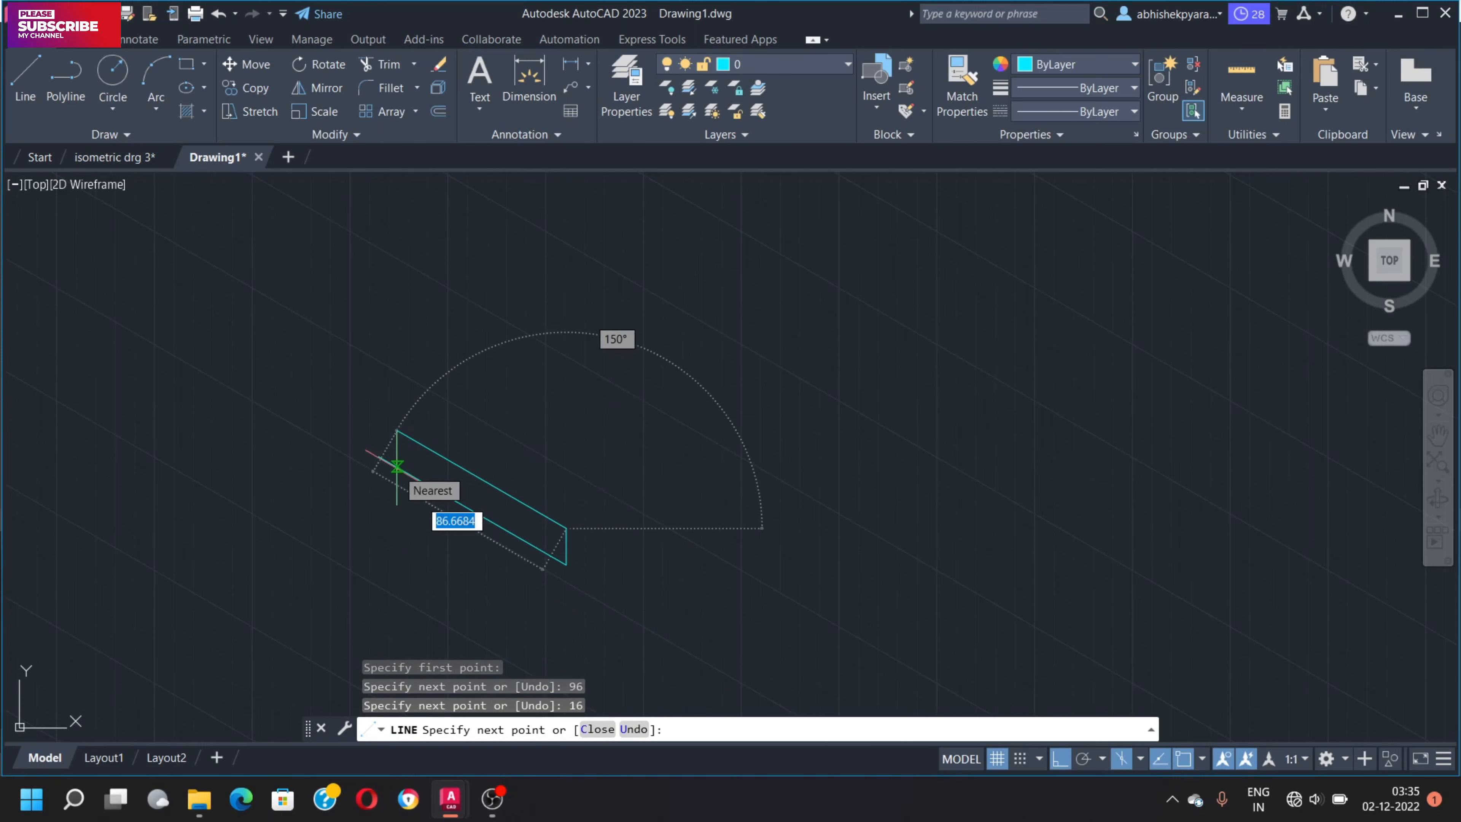
pyautogui.write('80')
pyautogui.press('Return')
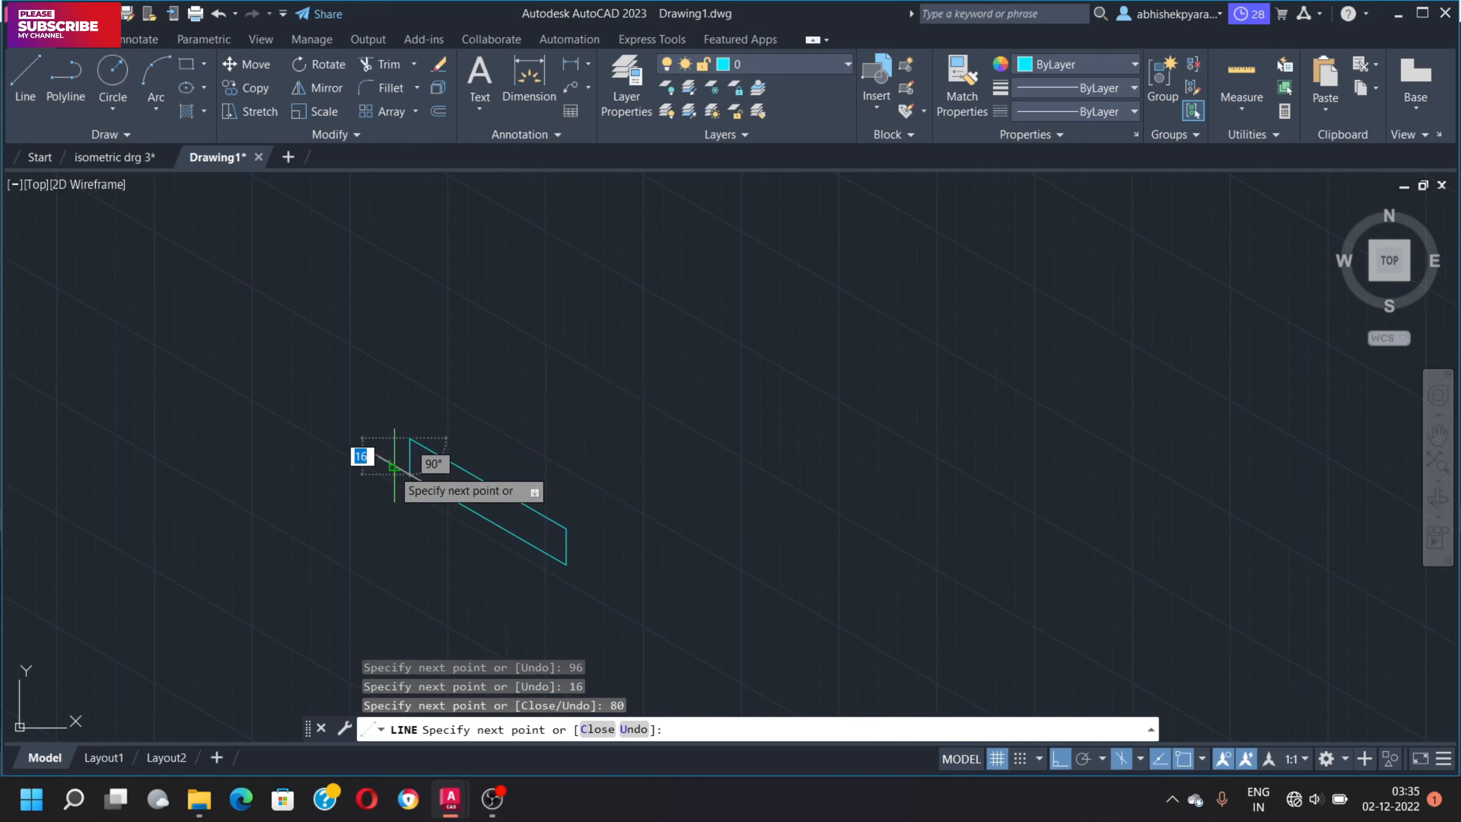
pyautogui.press('Escape')
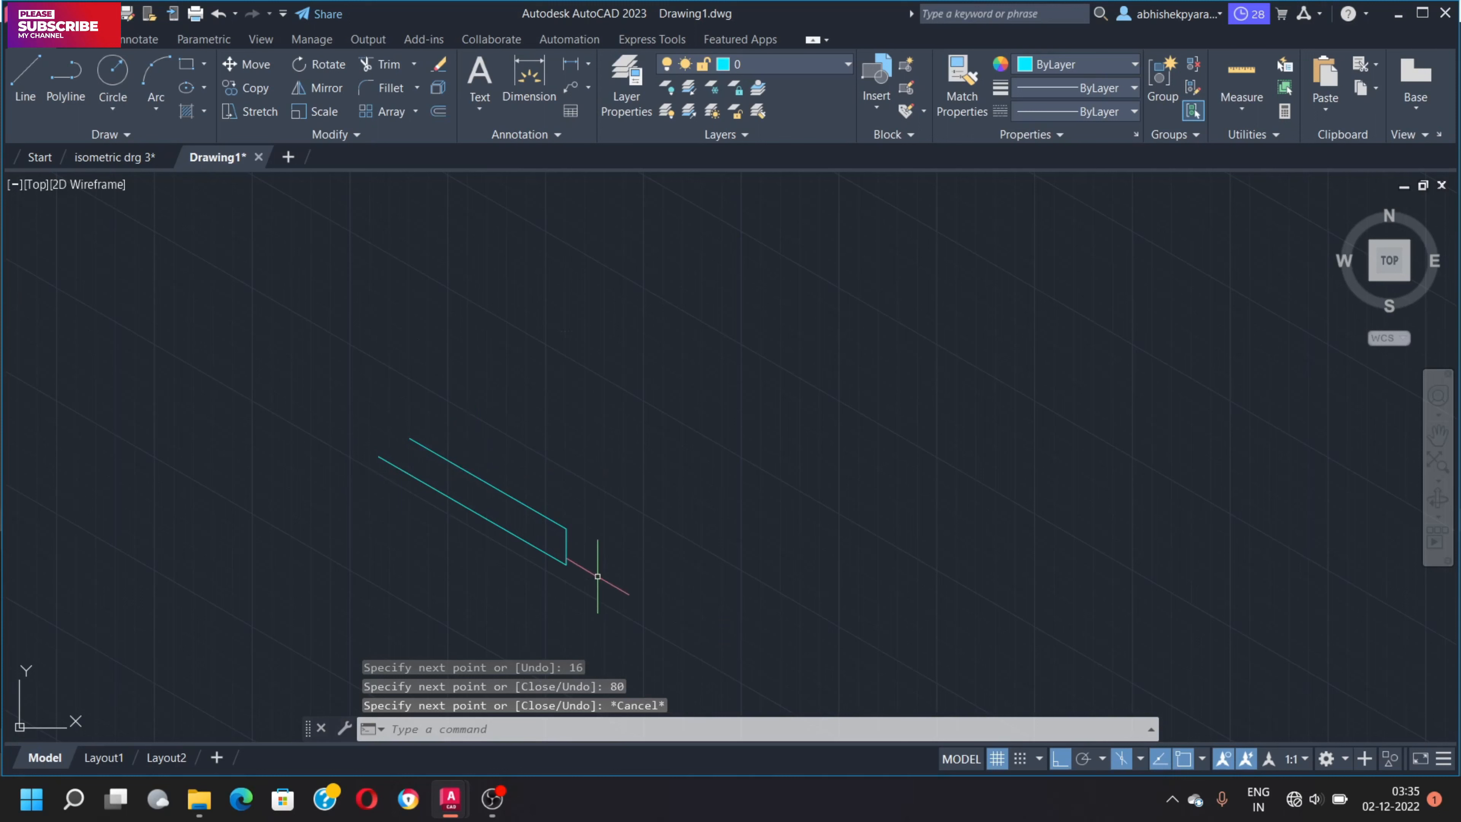
# - Draw a 64-unit vertical line upward from the upper-left end of the 96-unit line
pyautogui.press('Return')
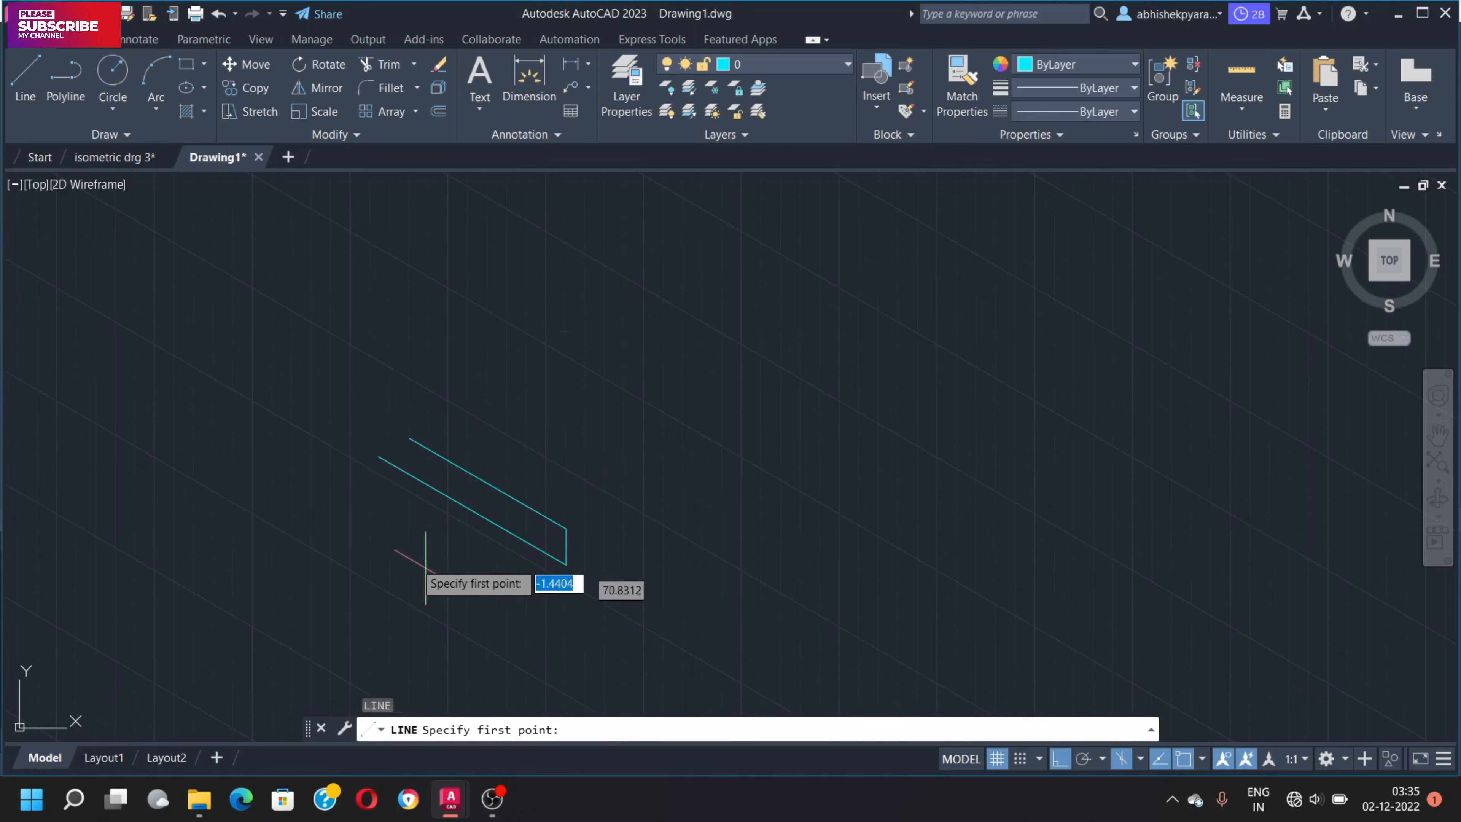
pyautogui.click(378, 456)
pyautogui.write('64')
pyautogui.press('Return')
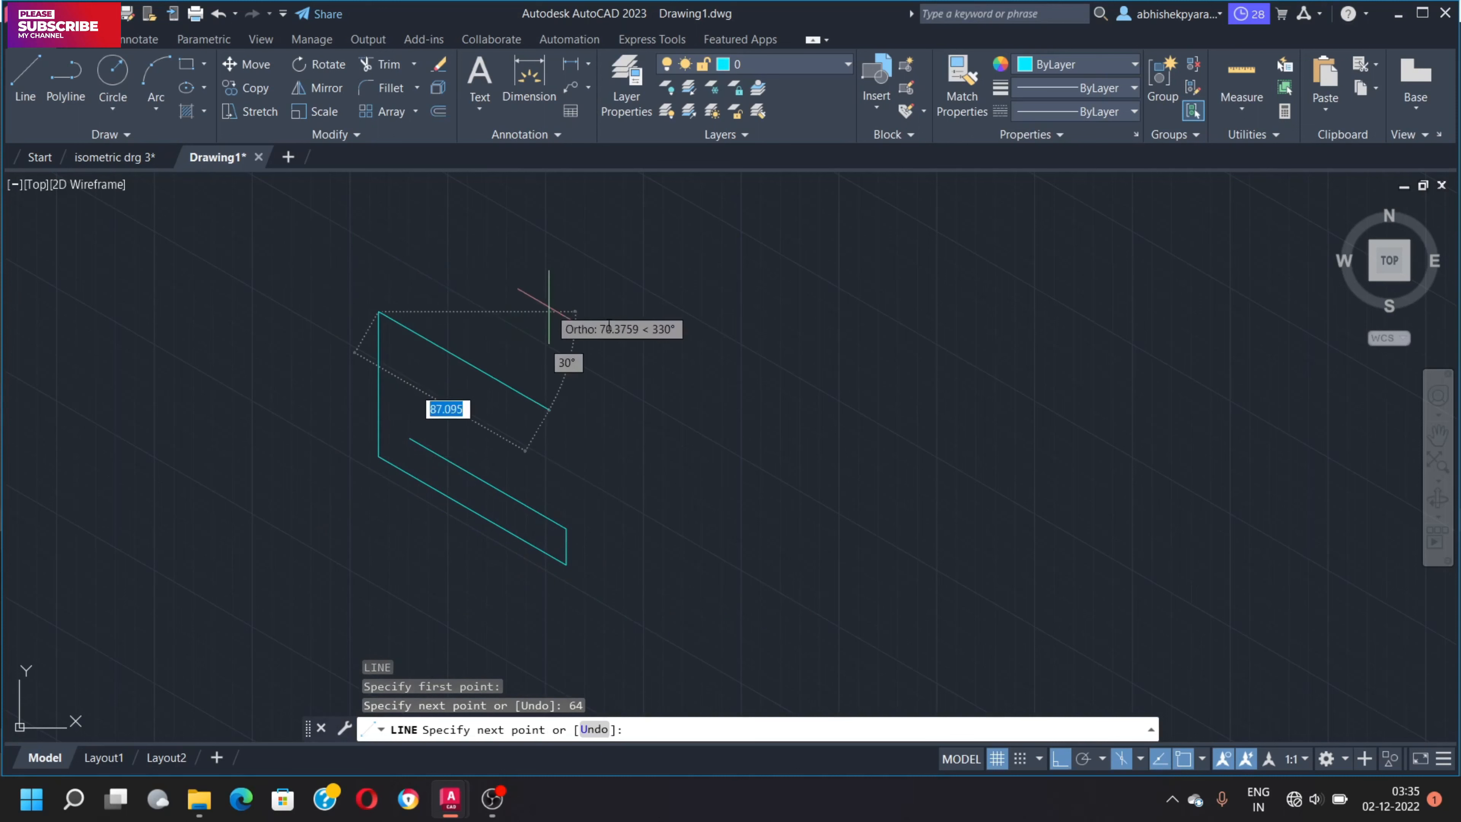
pyautogui.press('Escape')
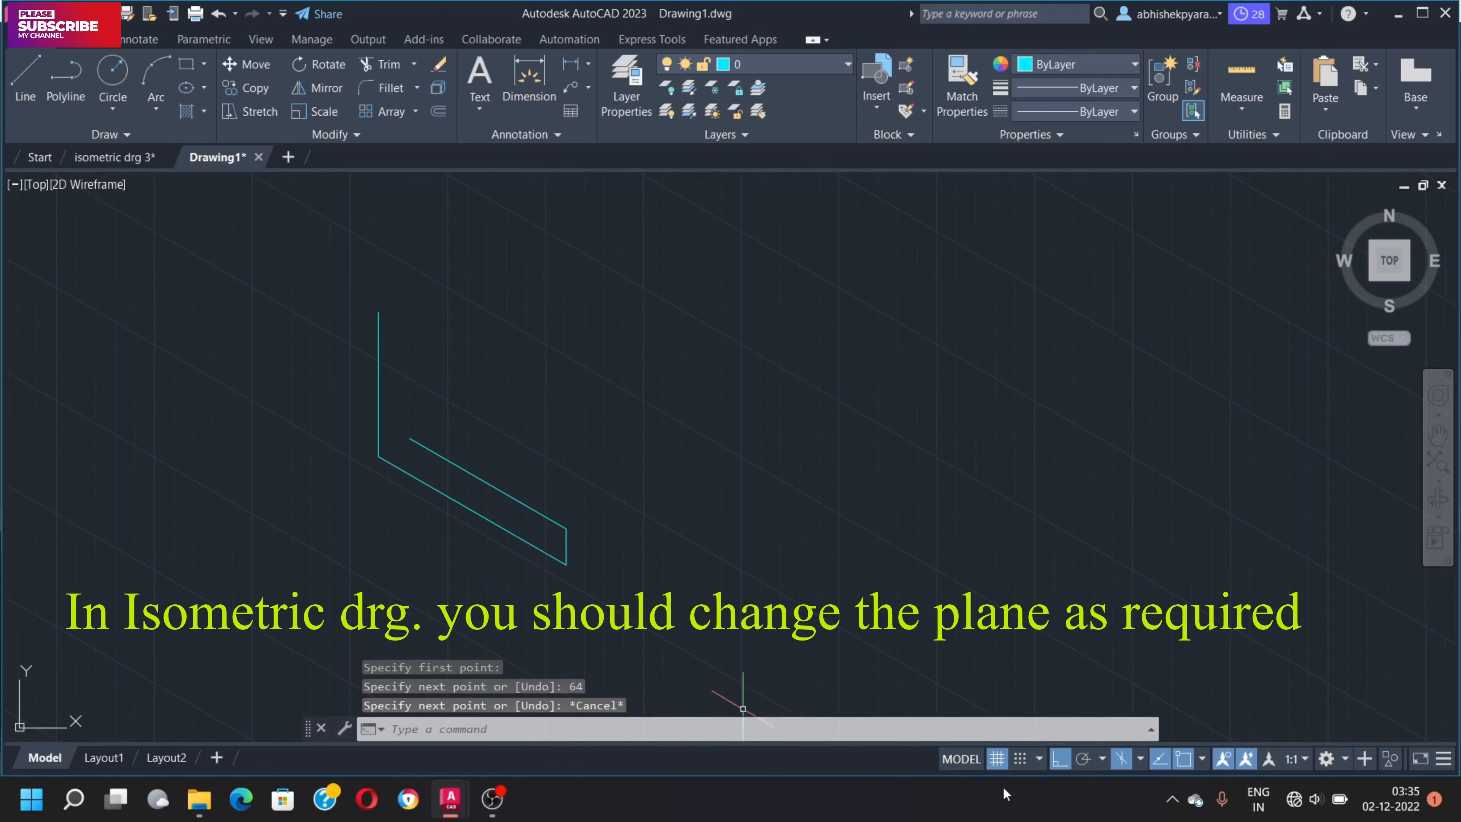
# - Switch to Isoplane Right and draw the bottom edge from the lowest corner at 30° in segments of 16, 16 and 32 units
pyautogui.click(1141, 760)
pyautogui.click(1143, 729)
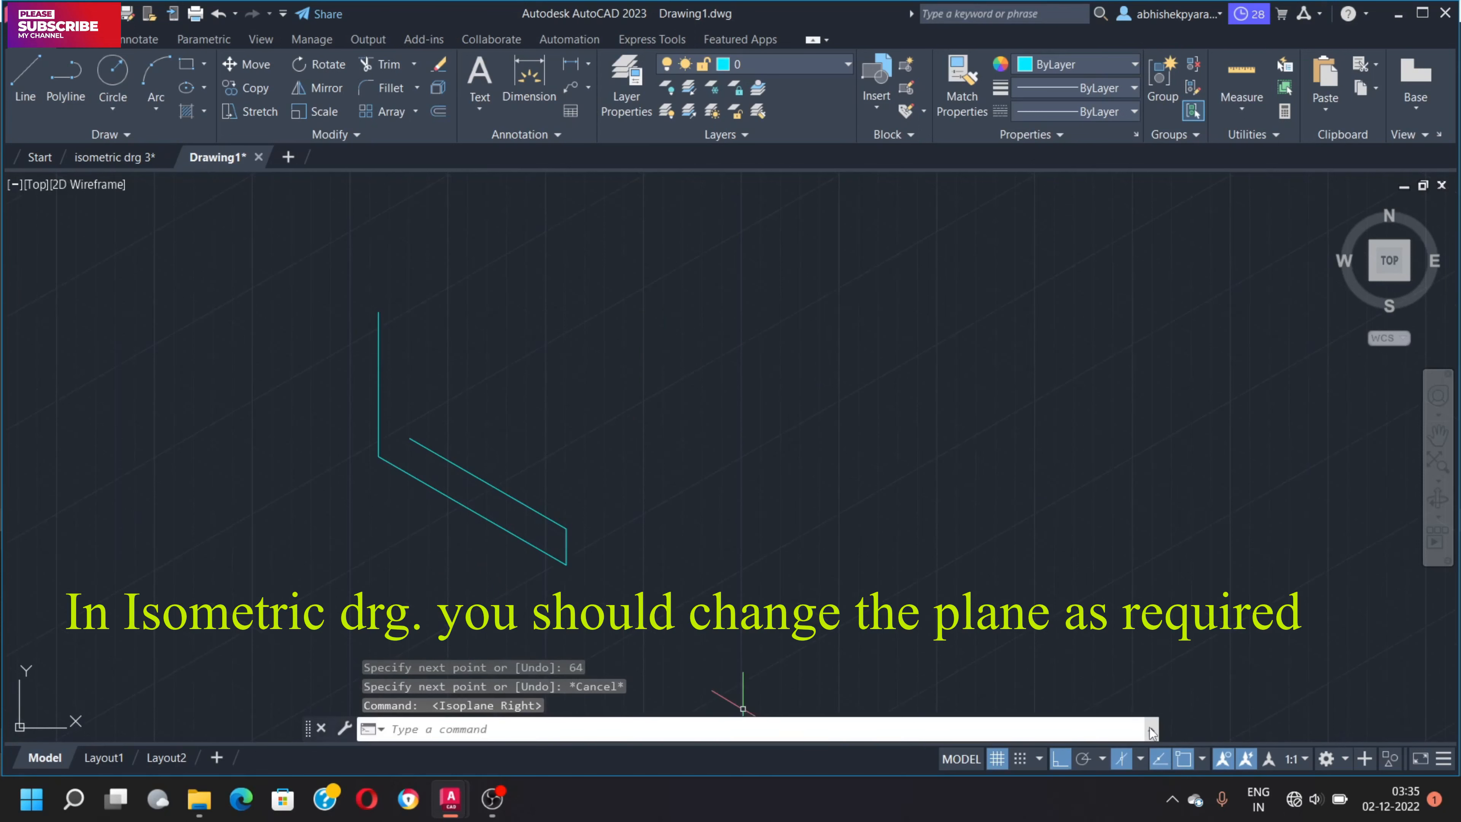
pyautogui.write('l')
pyautogui.press('Return')
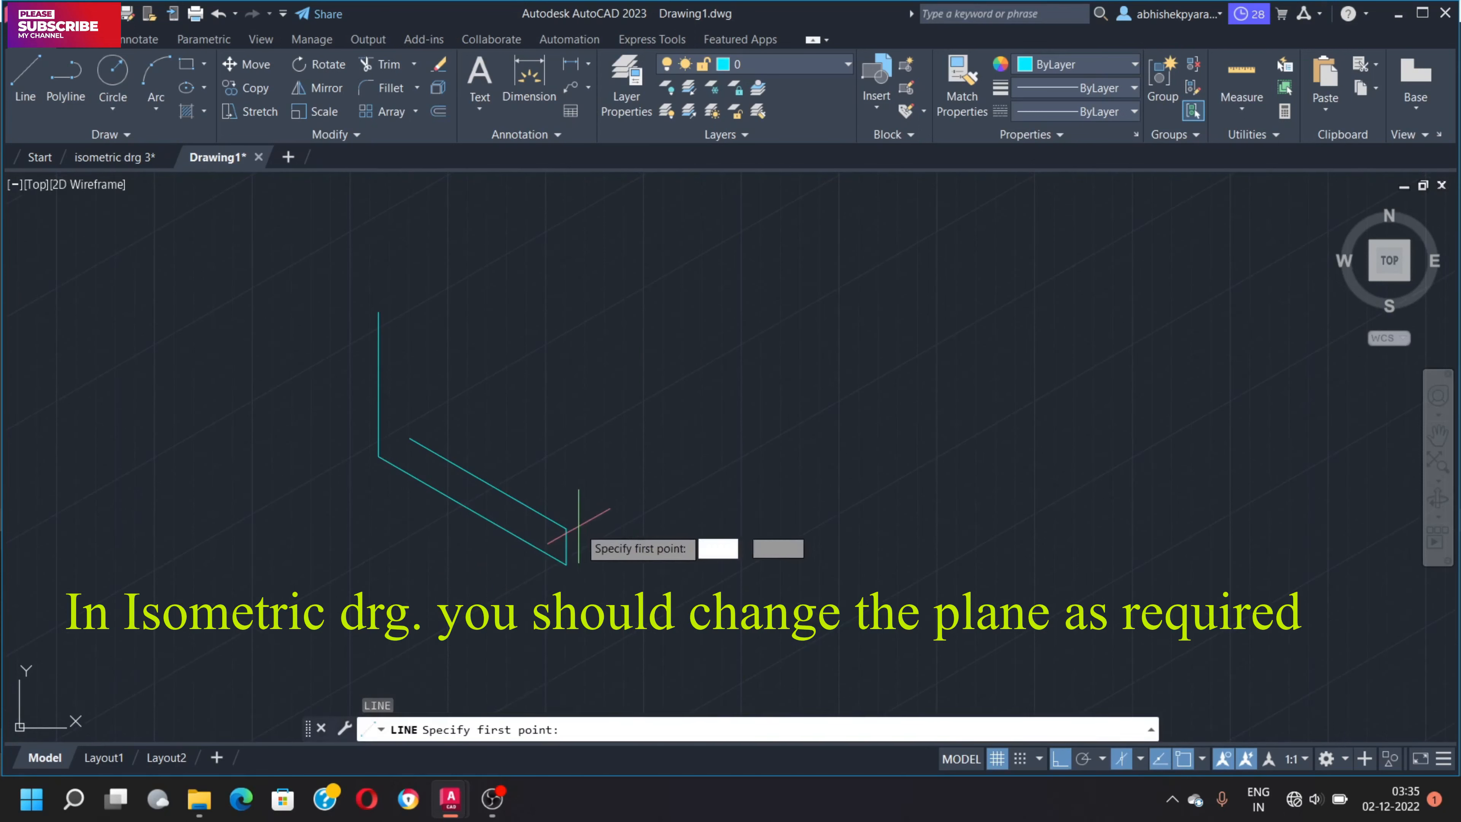
pyautogui.click(567, 563)
pyautogui.write('16')
pyautogui.press('Return')
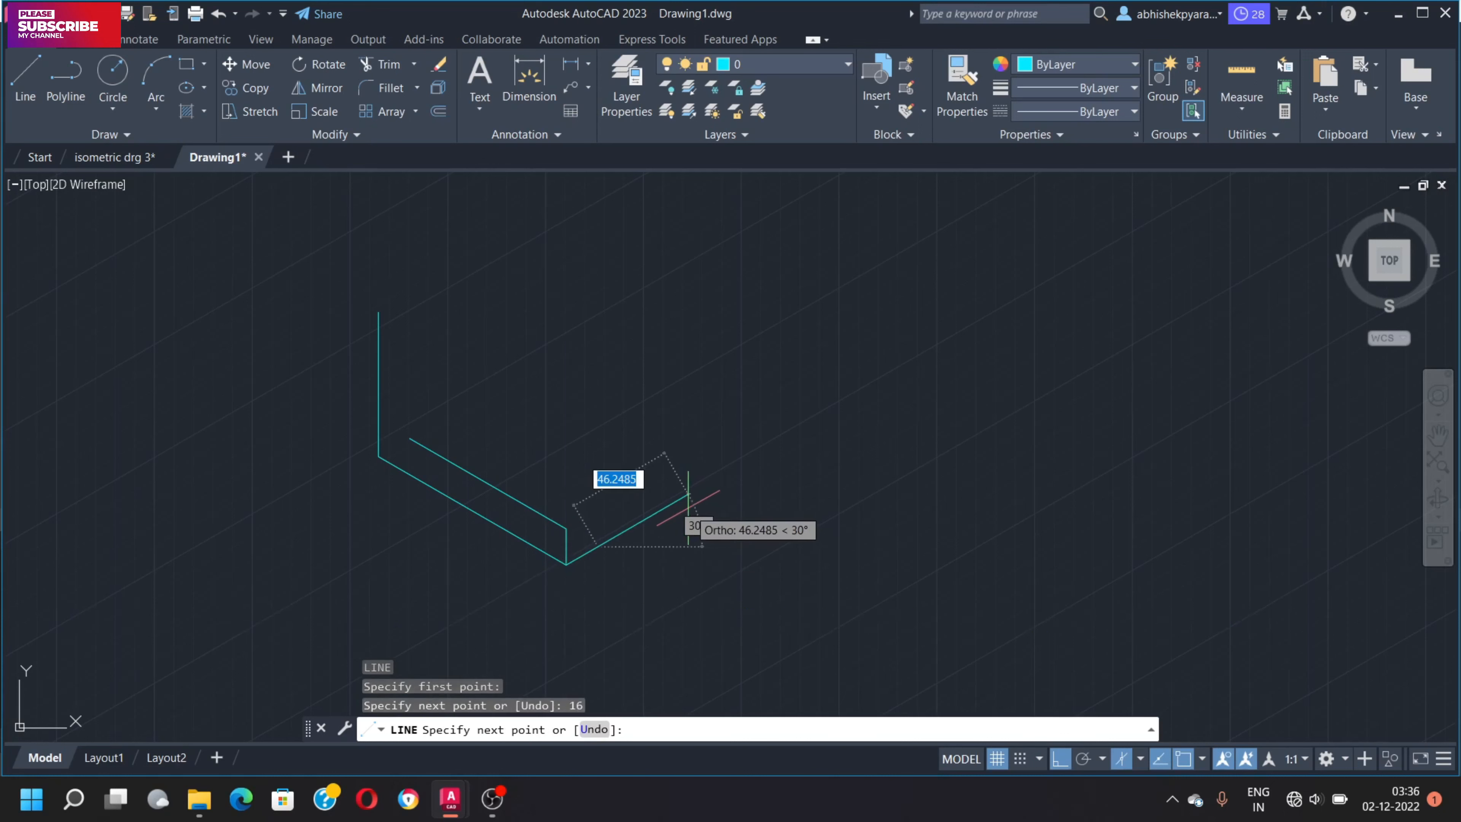
pyautogui.write('16')
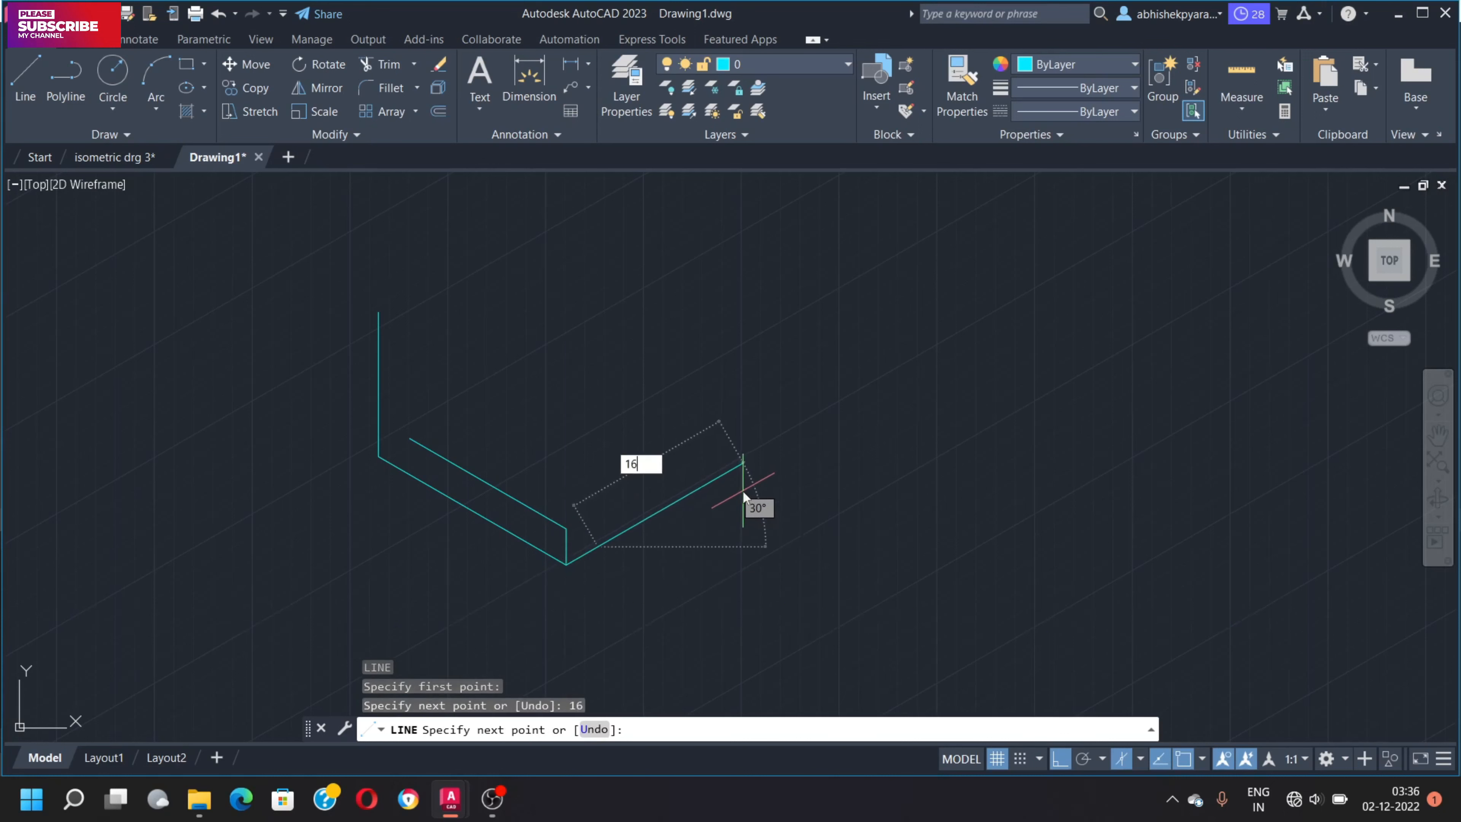
pyautogui.press('Return')
pyautogui.write('20')
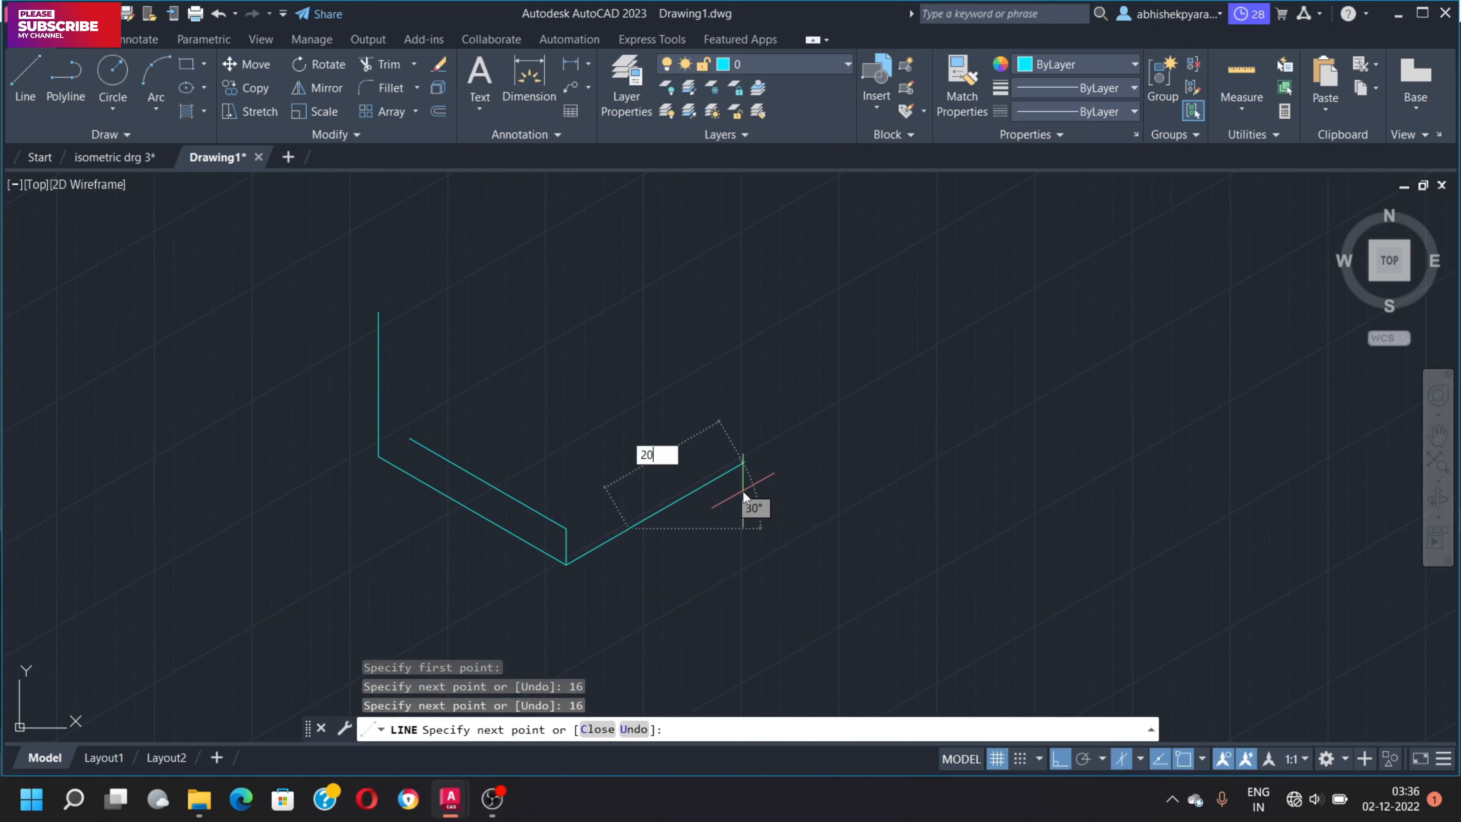
pyautogui.press('Return')
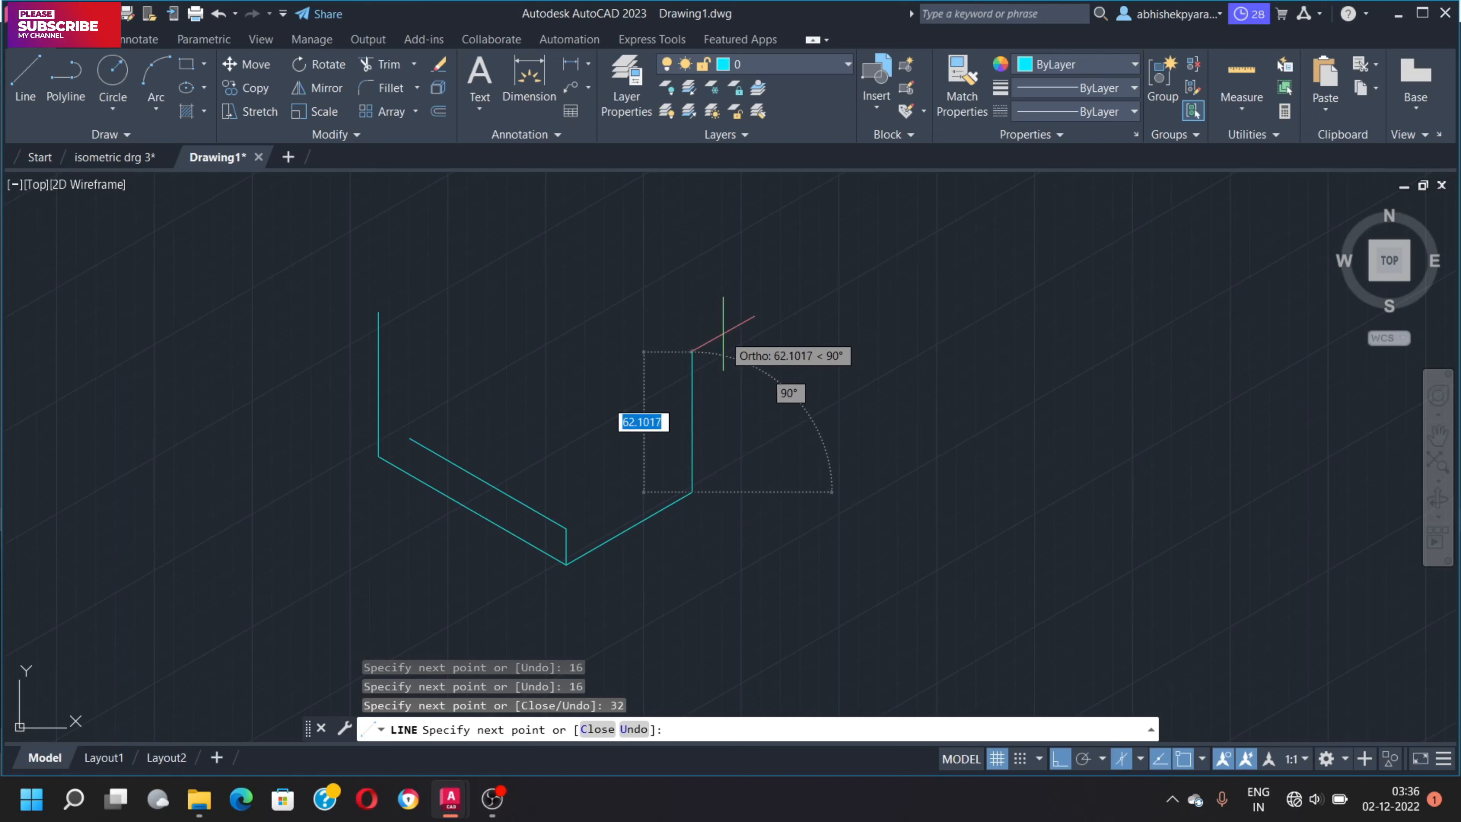
# - Continue the outline 16 units straight up and 32 units back at 210° along the base's upper edge
pyautogui.write('16')
pyautogui.press('Return')
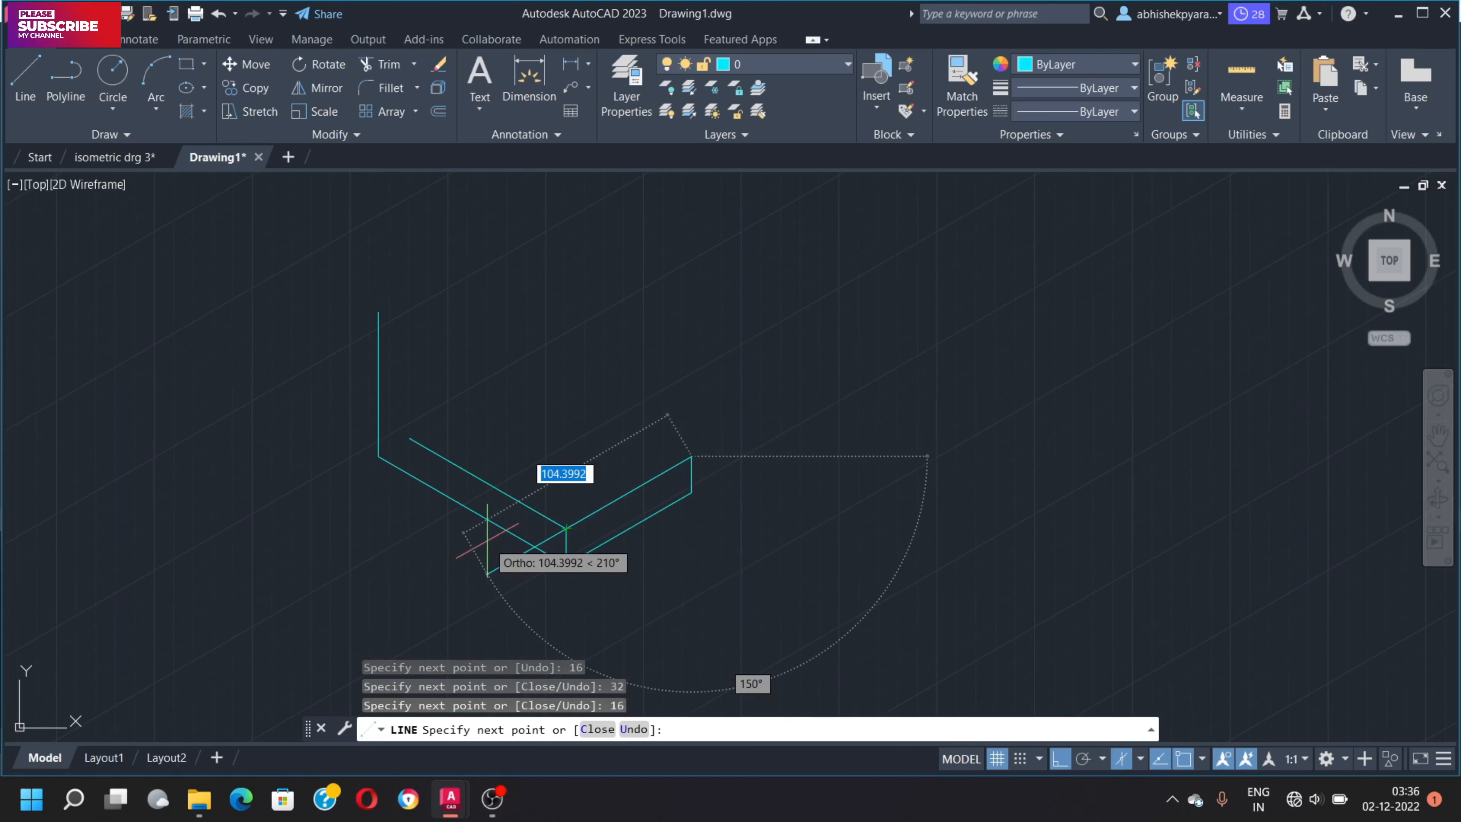
pyautogui.write('32')
pyautogui.press('Return')
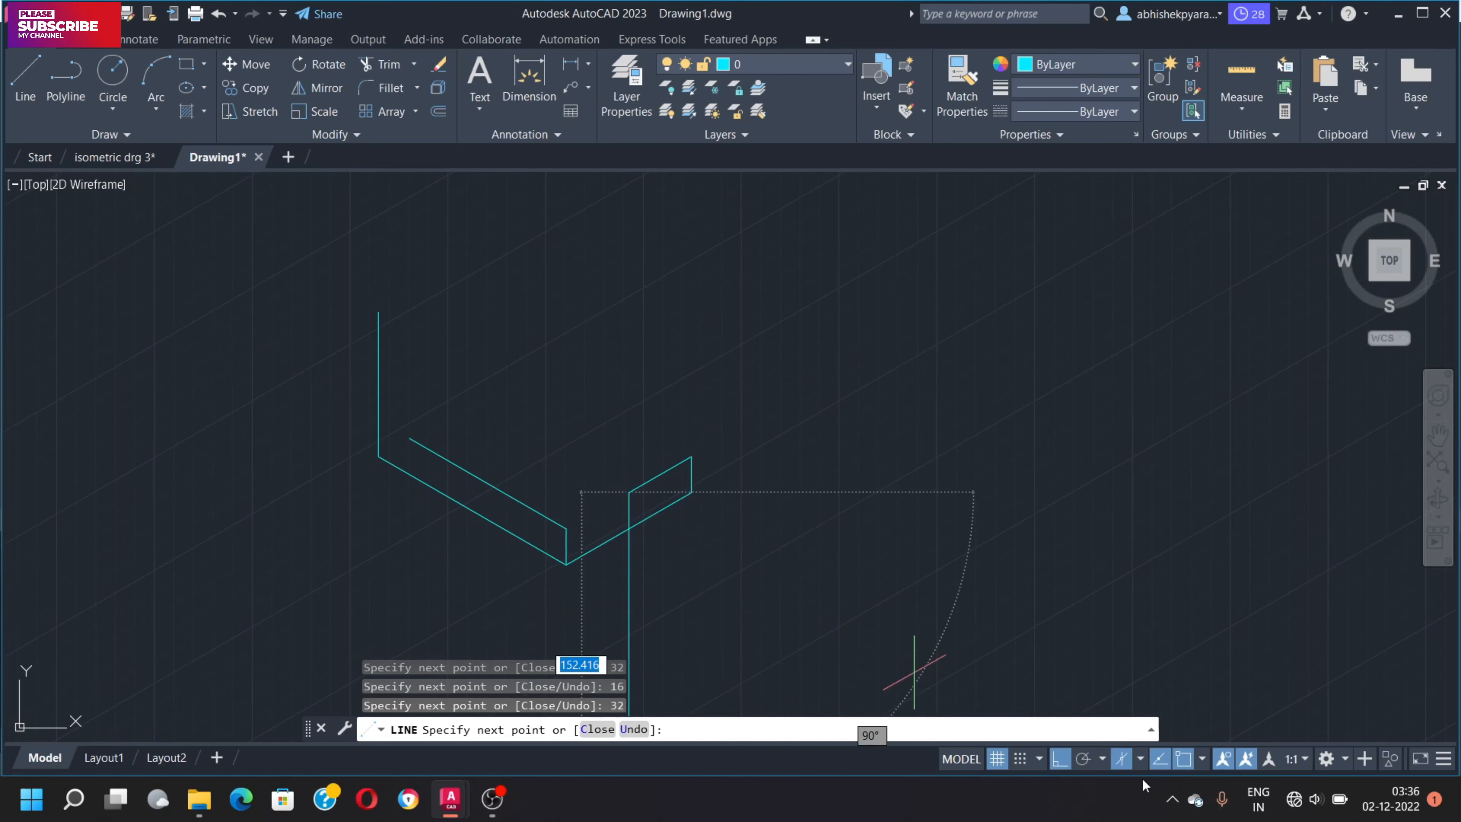
# - Switch to Isoplane Top and draw the notch with 20, 16 and 20 unit lines, ending at the base's upper front corner
pyautogui.click(1141, 758)
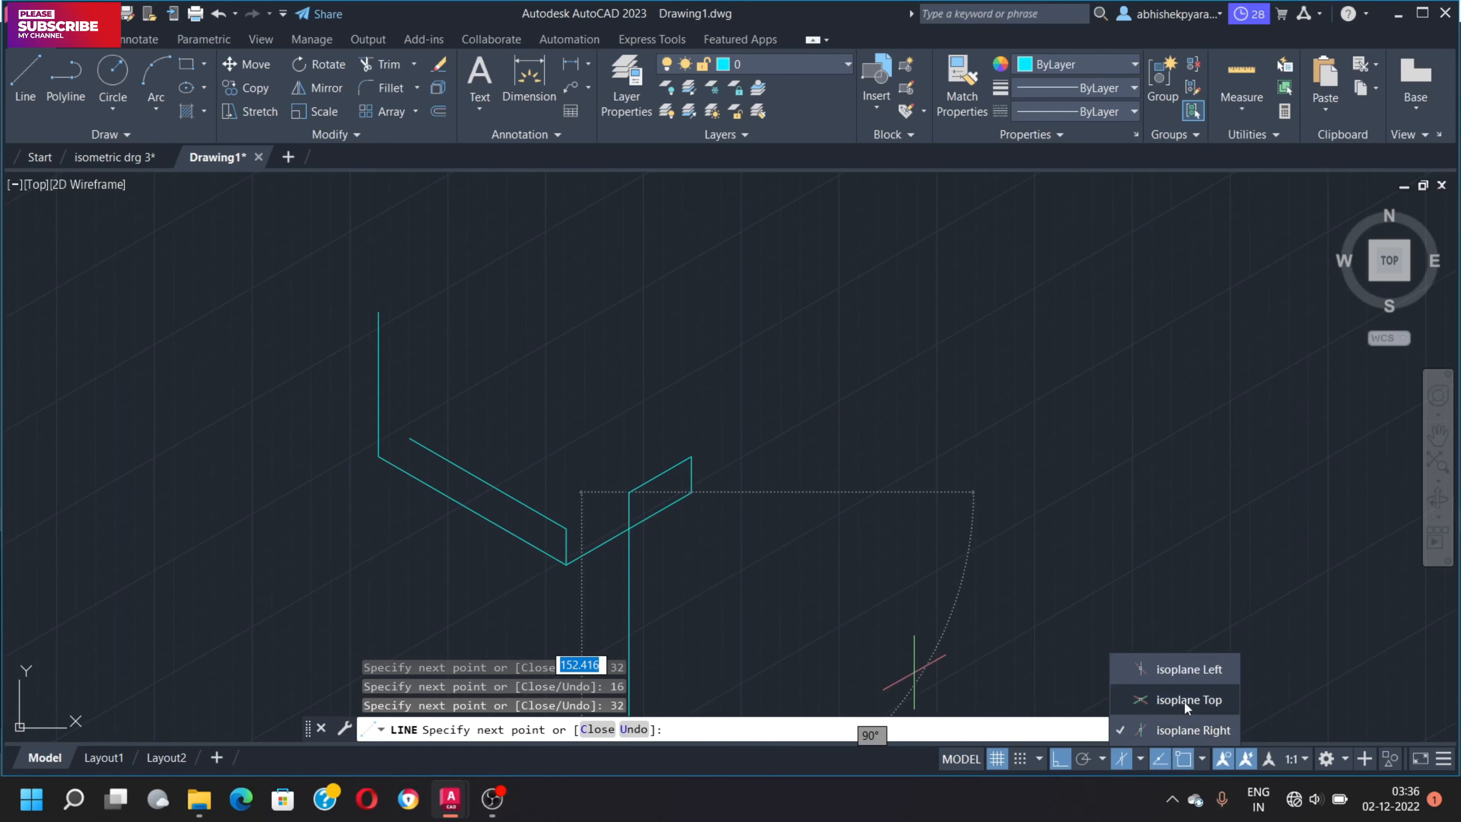
pyautogui.click(1185, 702)
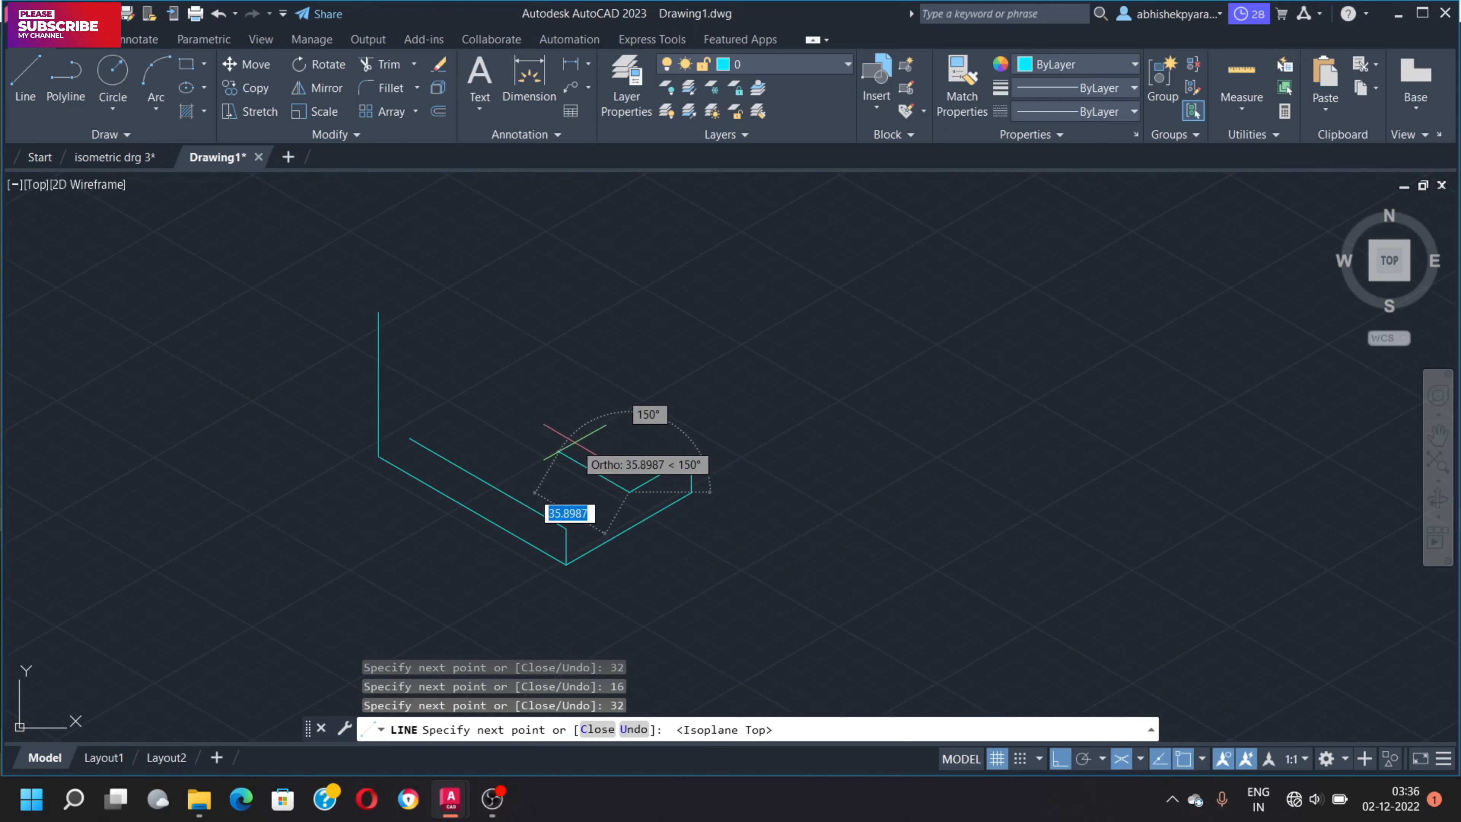
pyautogui.write('20')
pyautogui.press('Return')
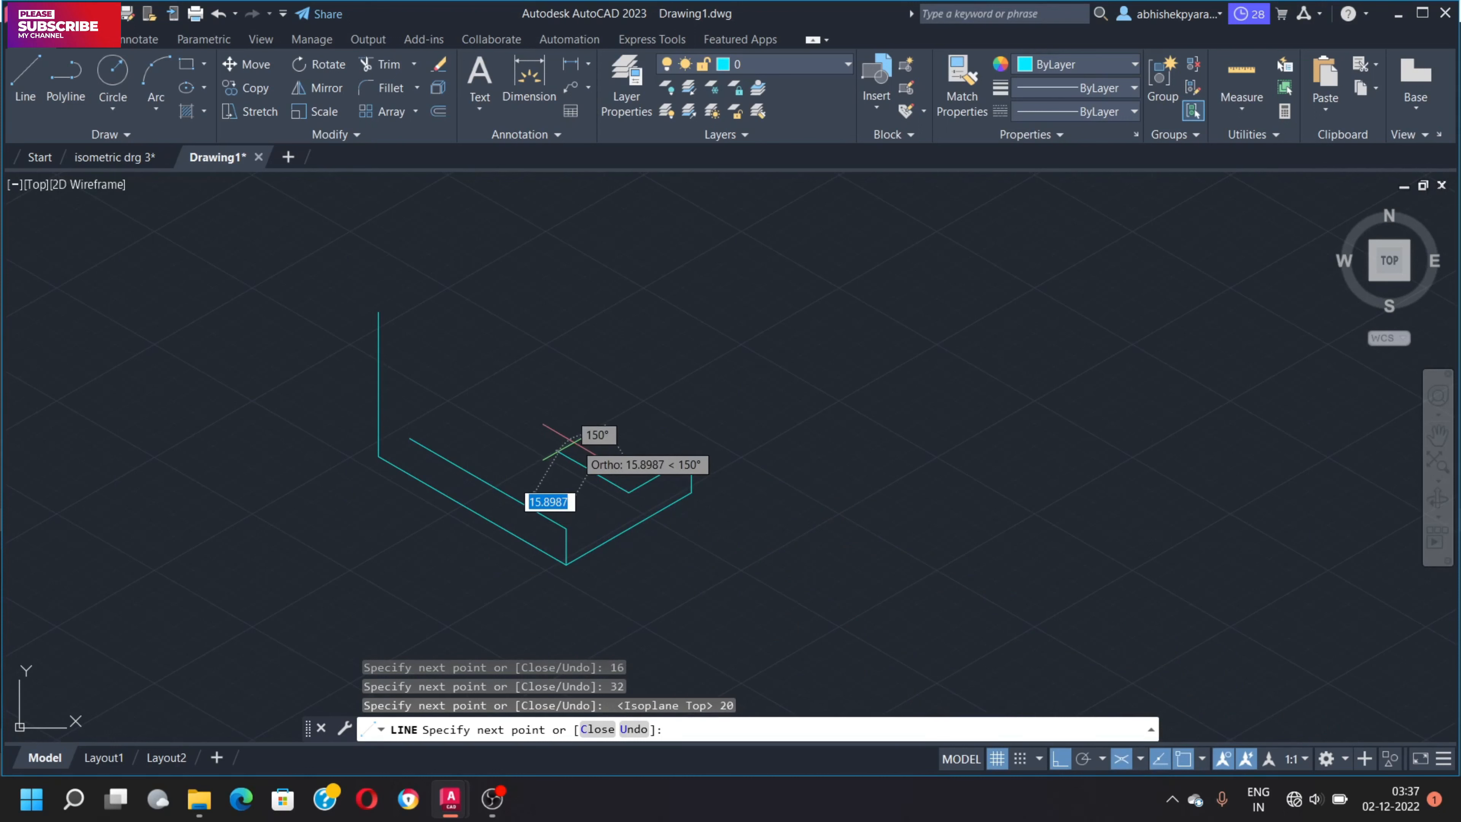
pyautogui.write('16')
pyautogui.press('Return')
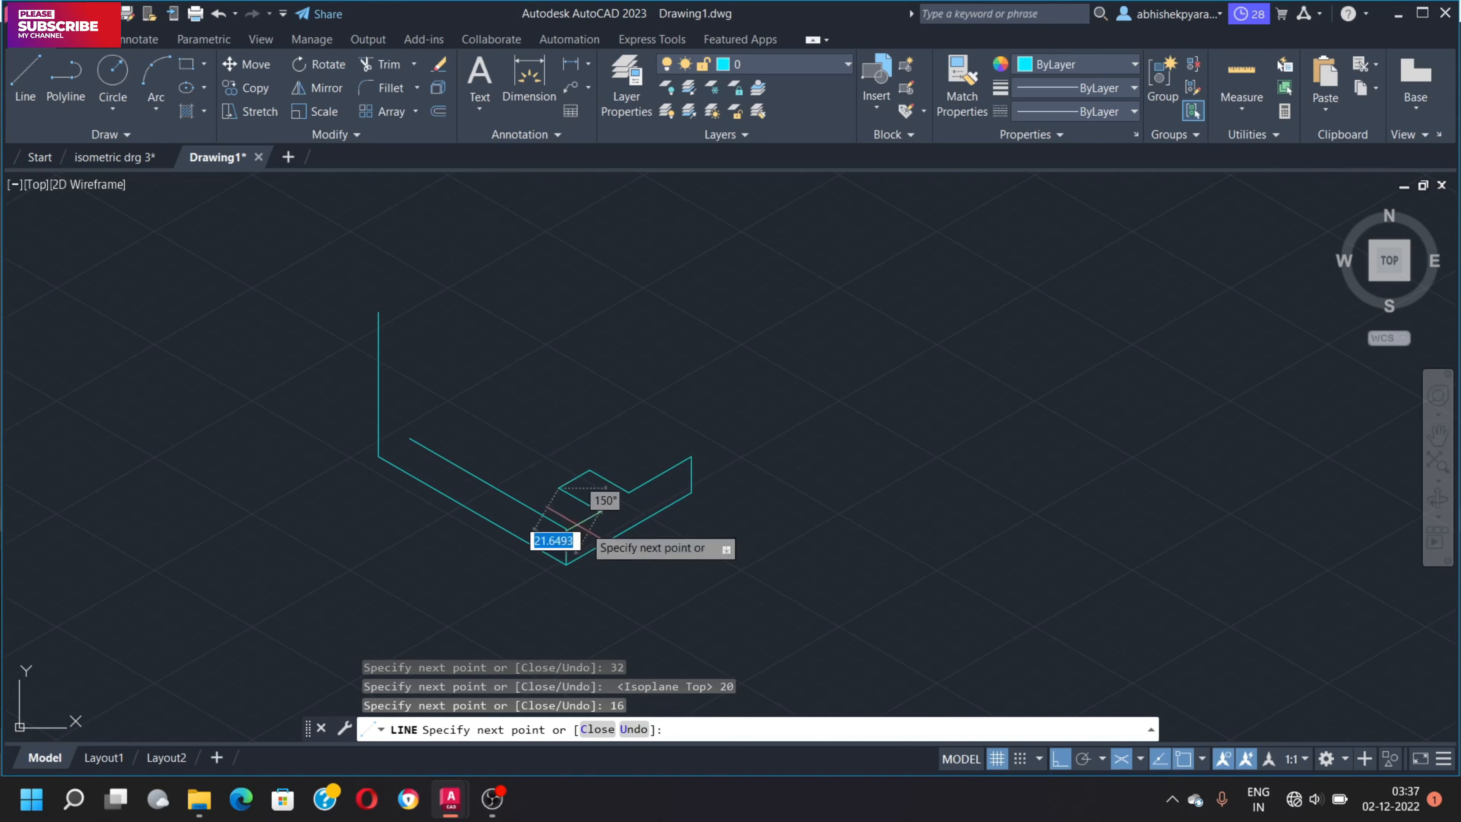
pyautogui.write('1')
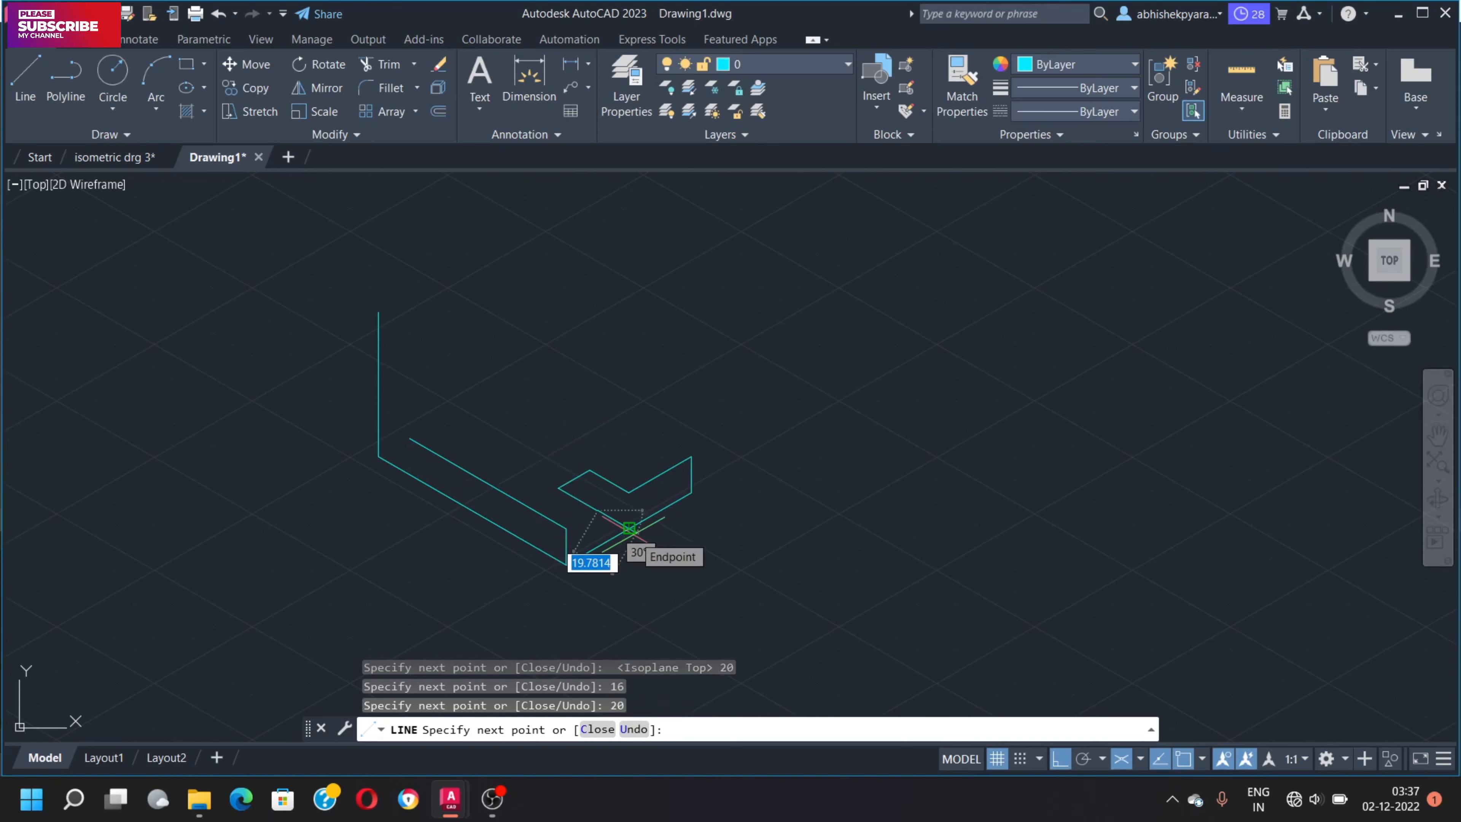
pyautogui.click(566, 529)
pyautogui.press('Escape')
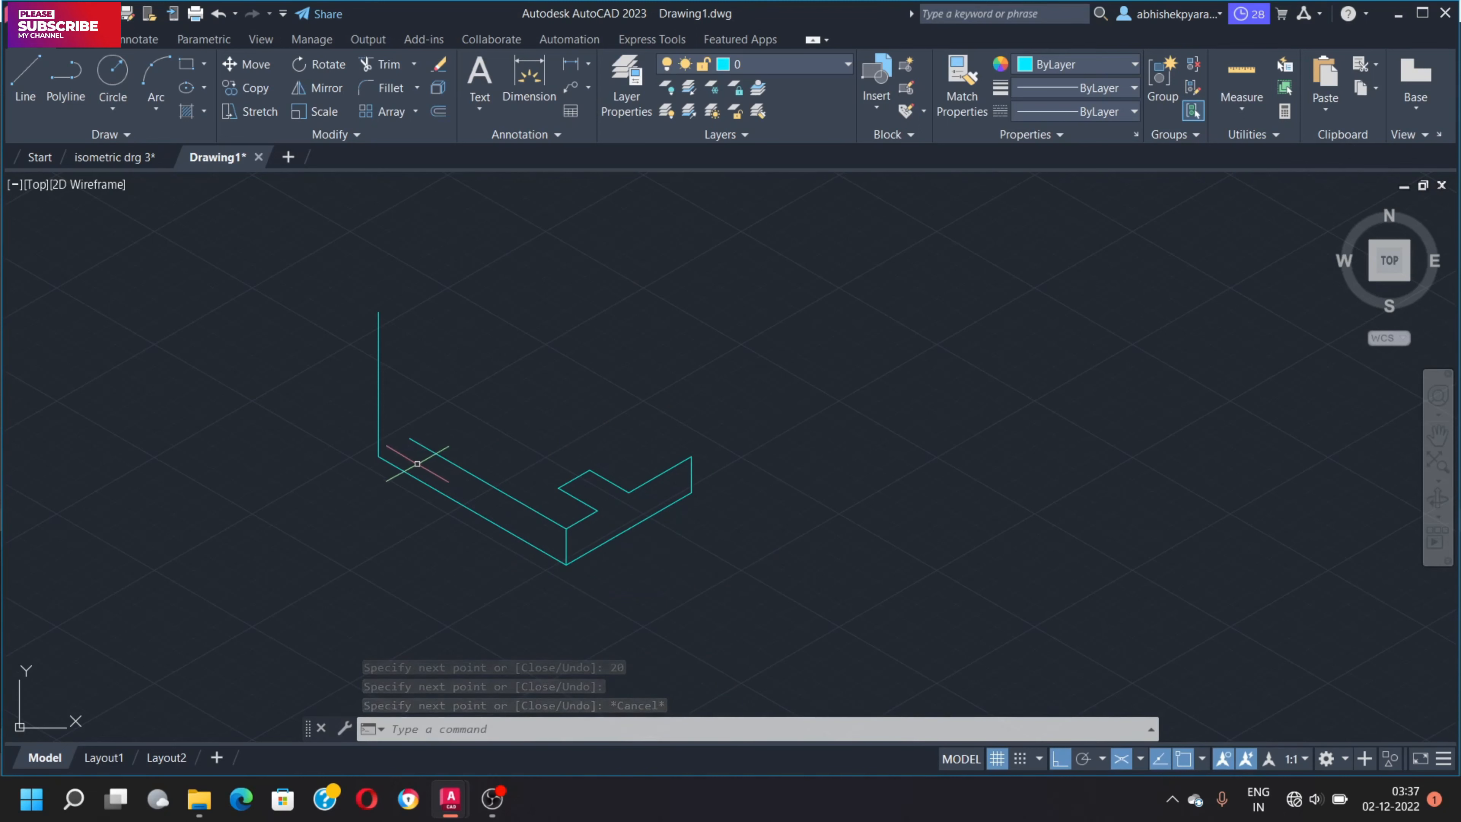
# - From the top of the 64-unit vertical line, draw a 64-unit line at 30° followed by 16 units at 330°
pyautogui.write('l')
pyautogui.press('Return')
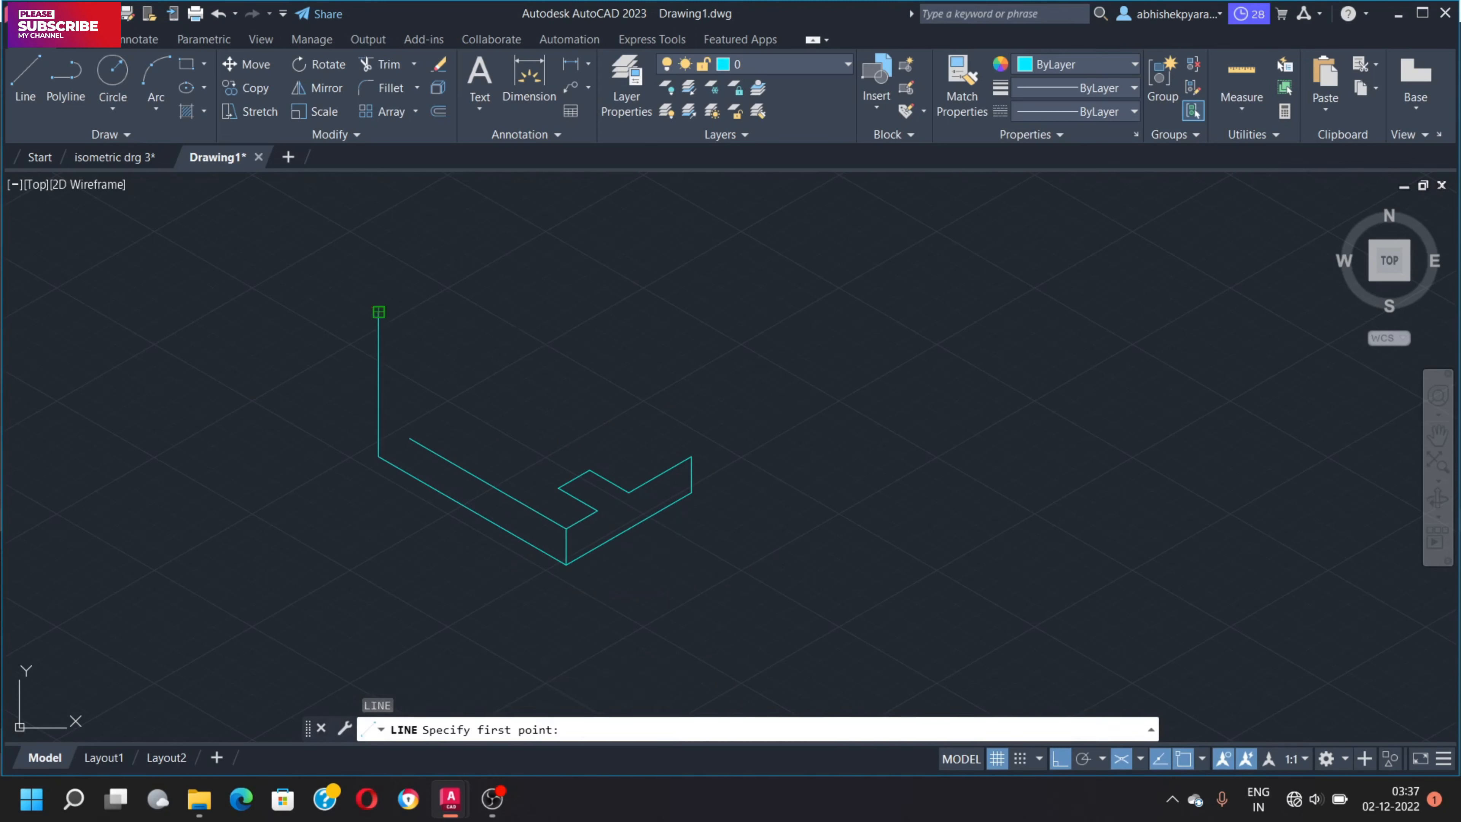
pyautogui.click(379, 311)
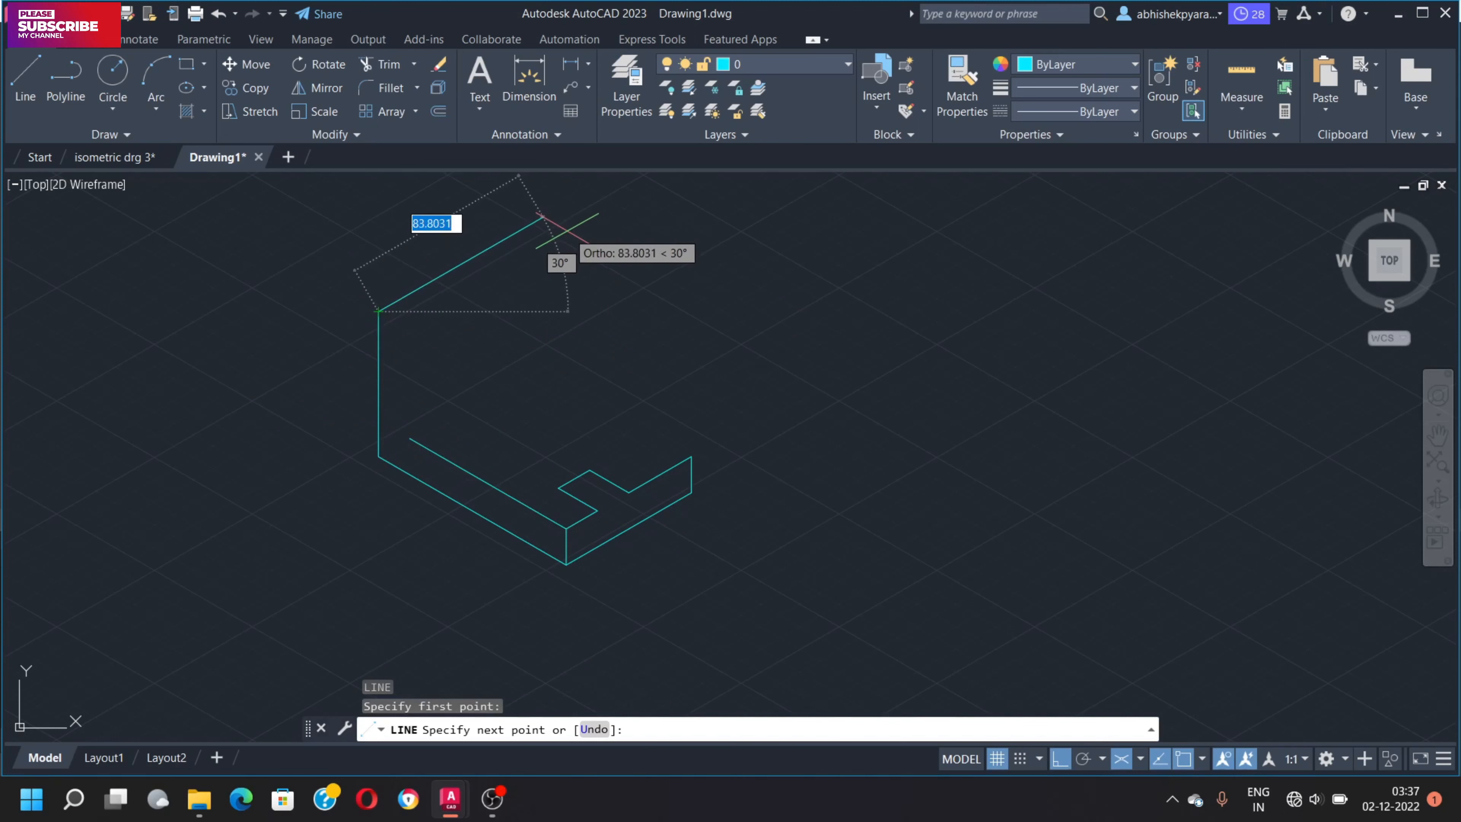
pyautogui.write('64')
pyautogui.press('Return')
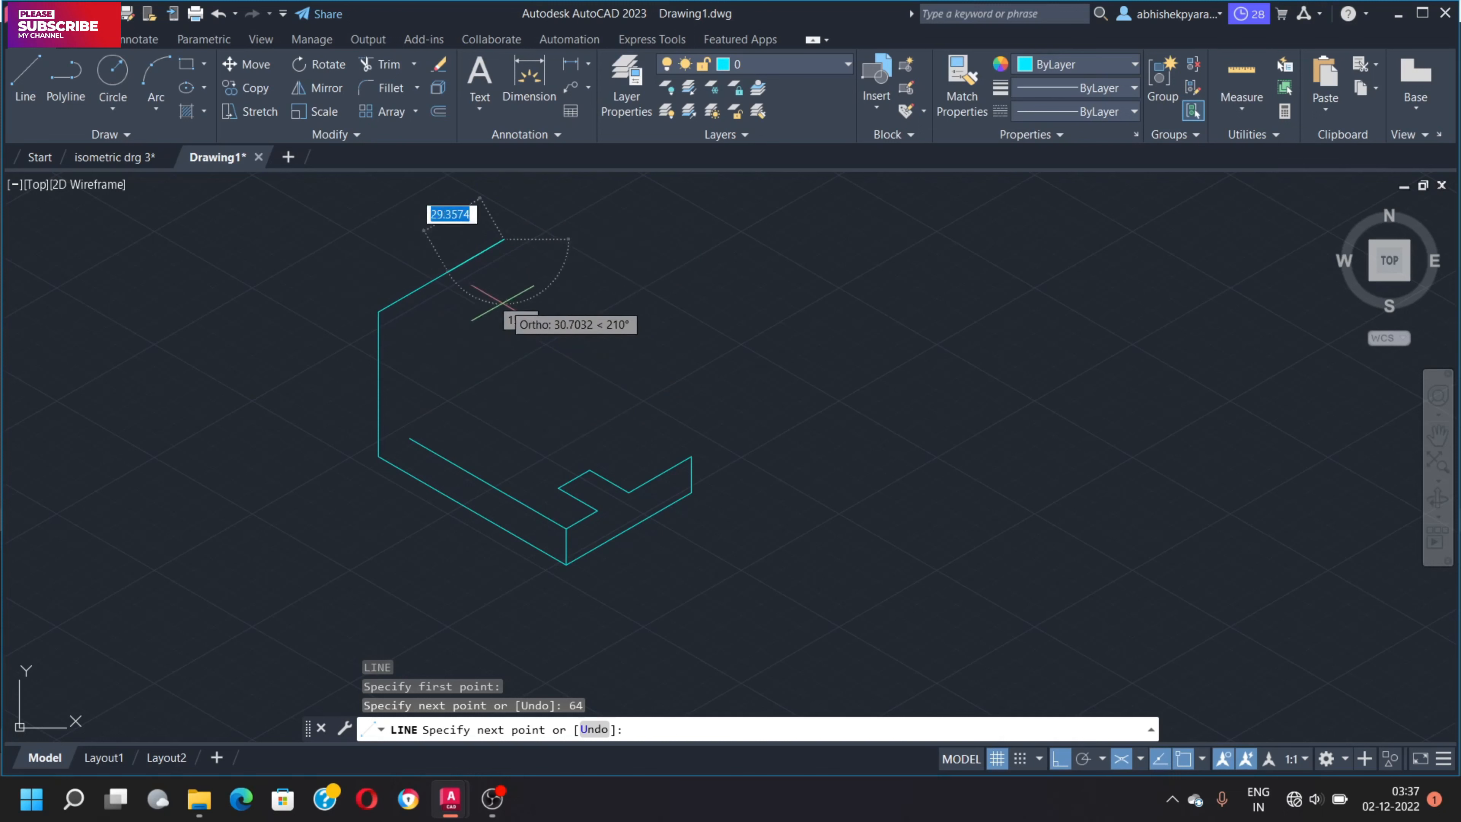
pyautogui.write('16')
pyautogui.press('Return')
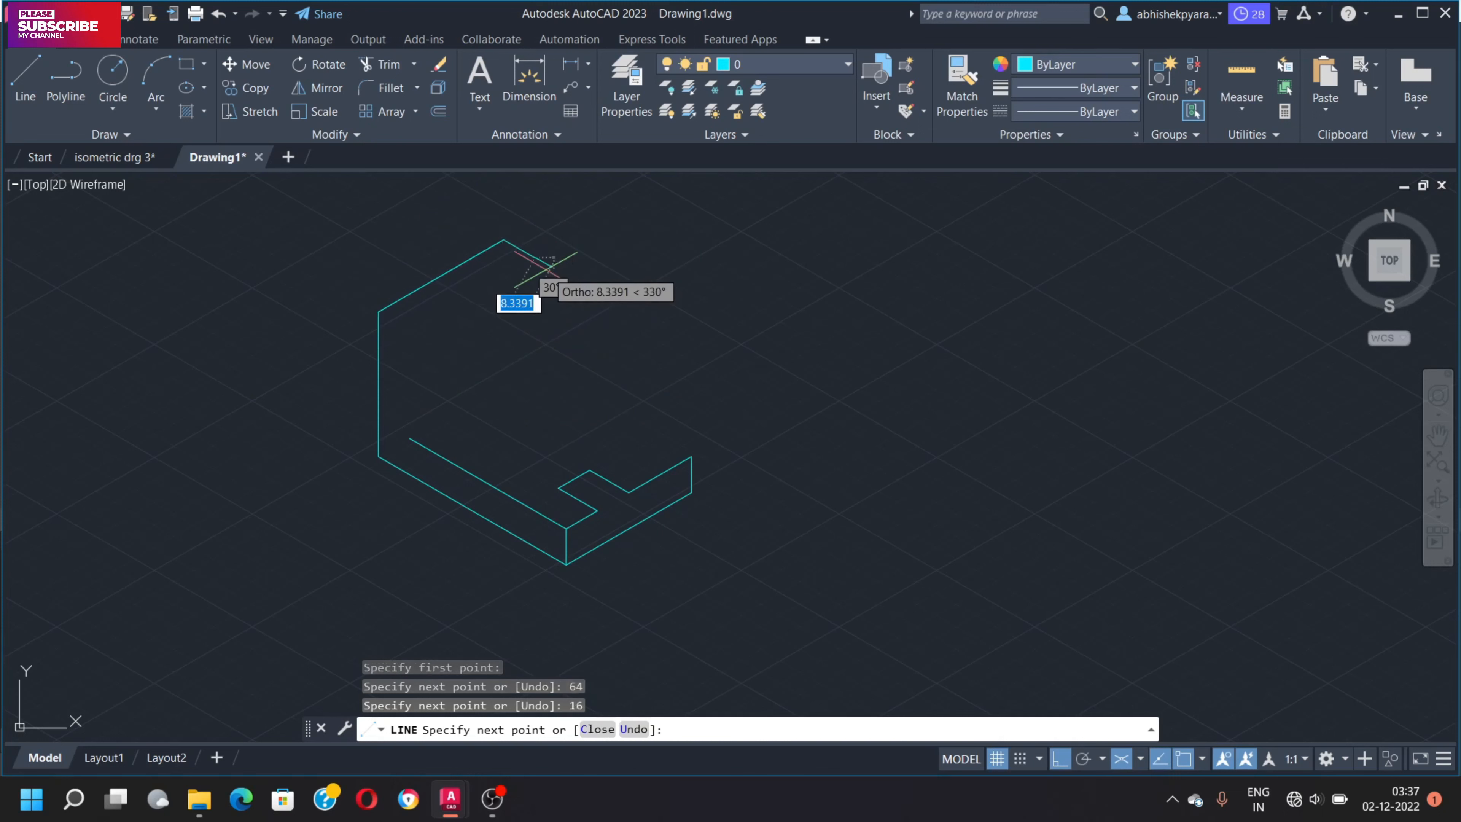
pyautogui.press('Escape')
pyautogui.click(442, 276)
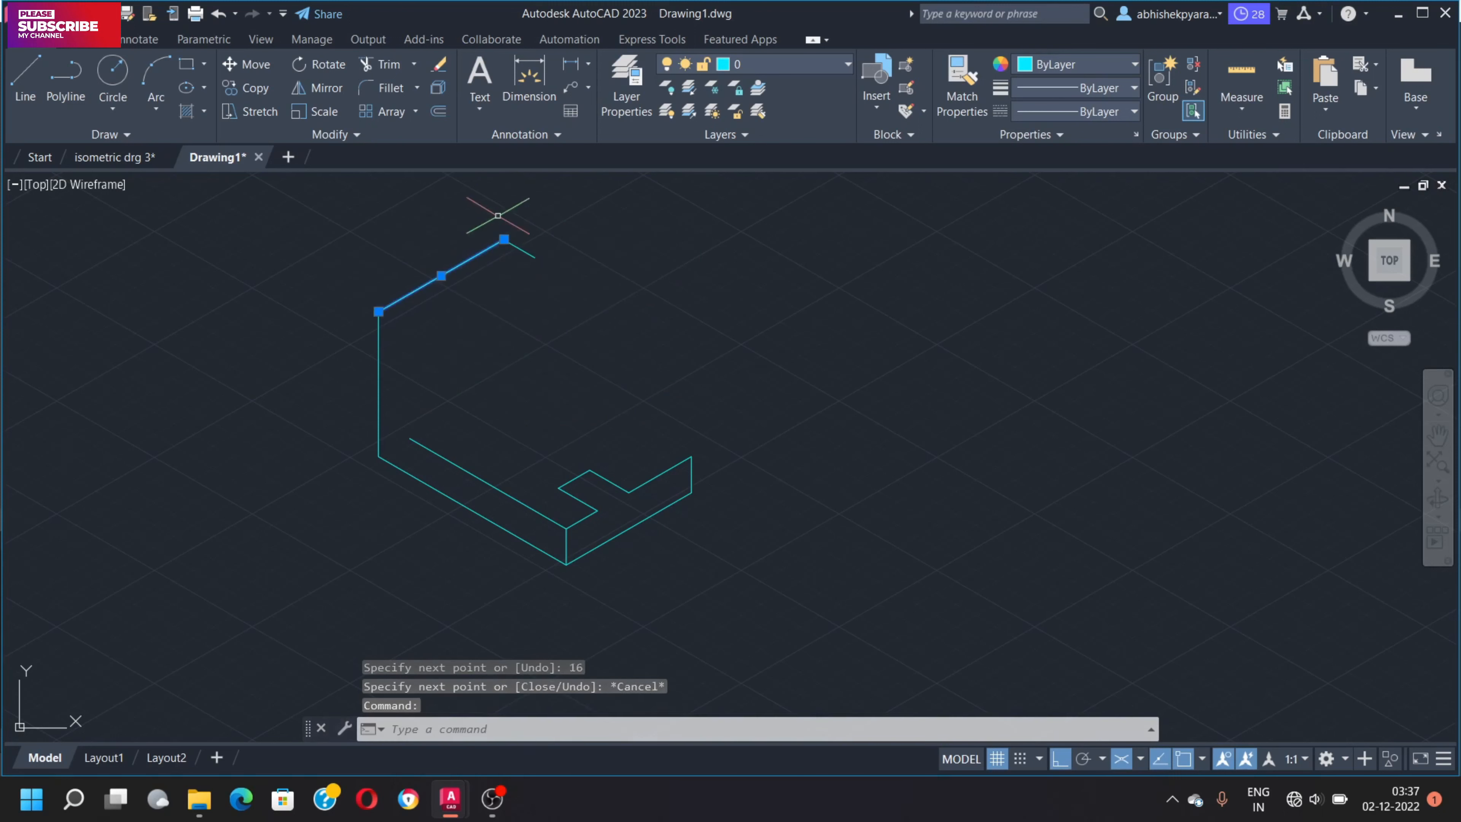
pyautogui.click(255, 88)
pyautogui.click(441, 276)
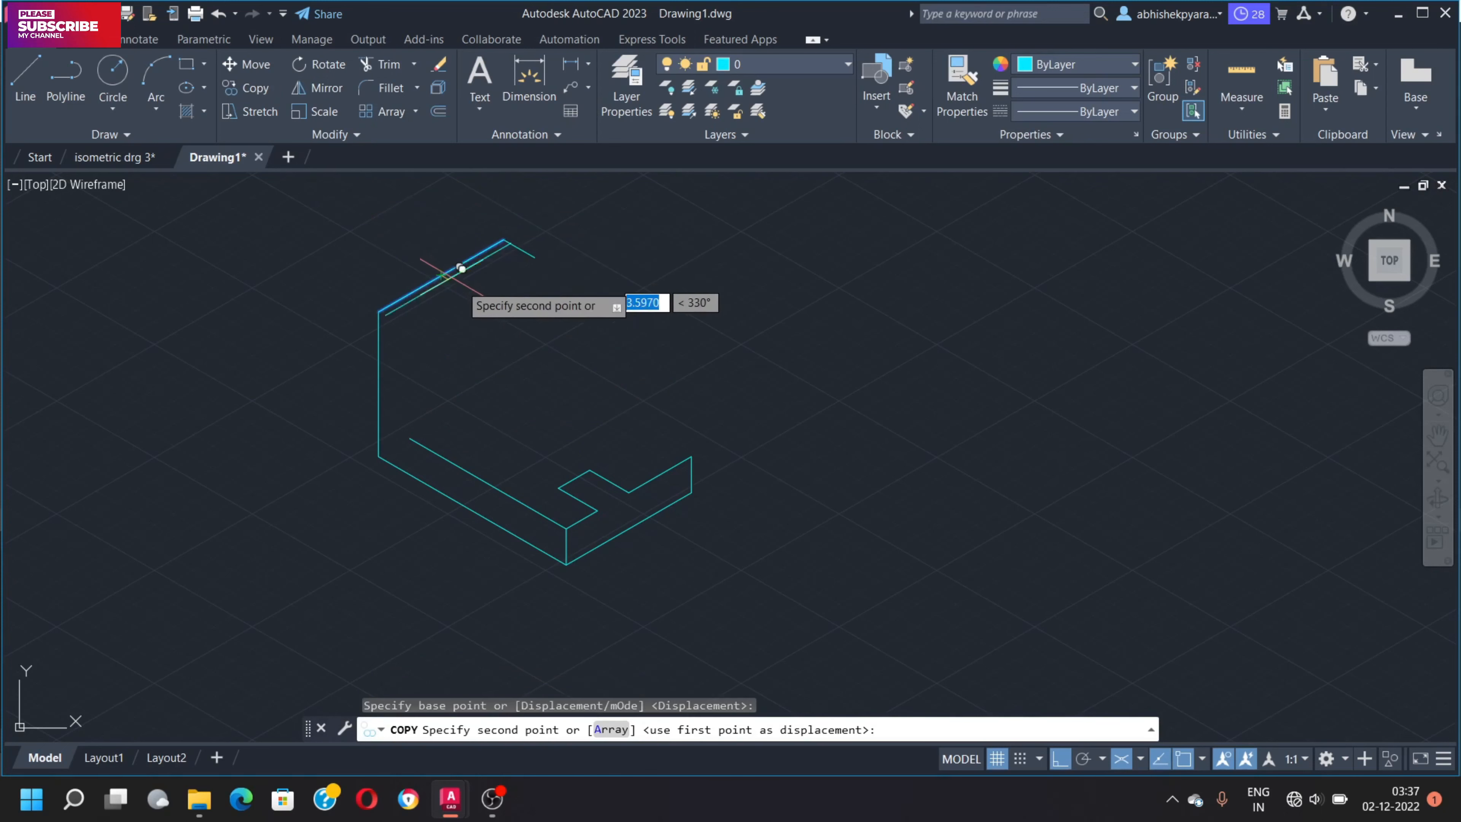
pyautogui.press('Escape')
# - Switch to Isoplane Right and copy the upper 64-unit line 48 units straight down
pyautogui.click(1140, 757)
pyautogui.click(1162, 726)
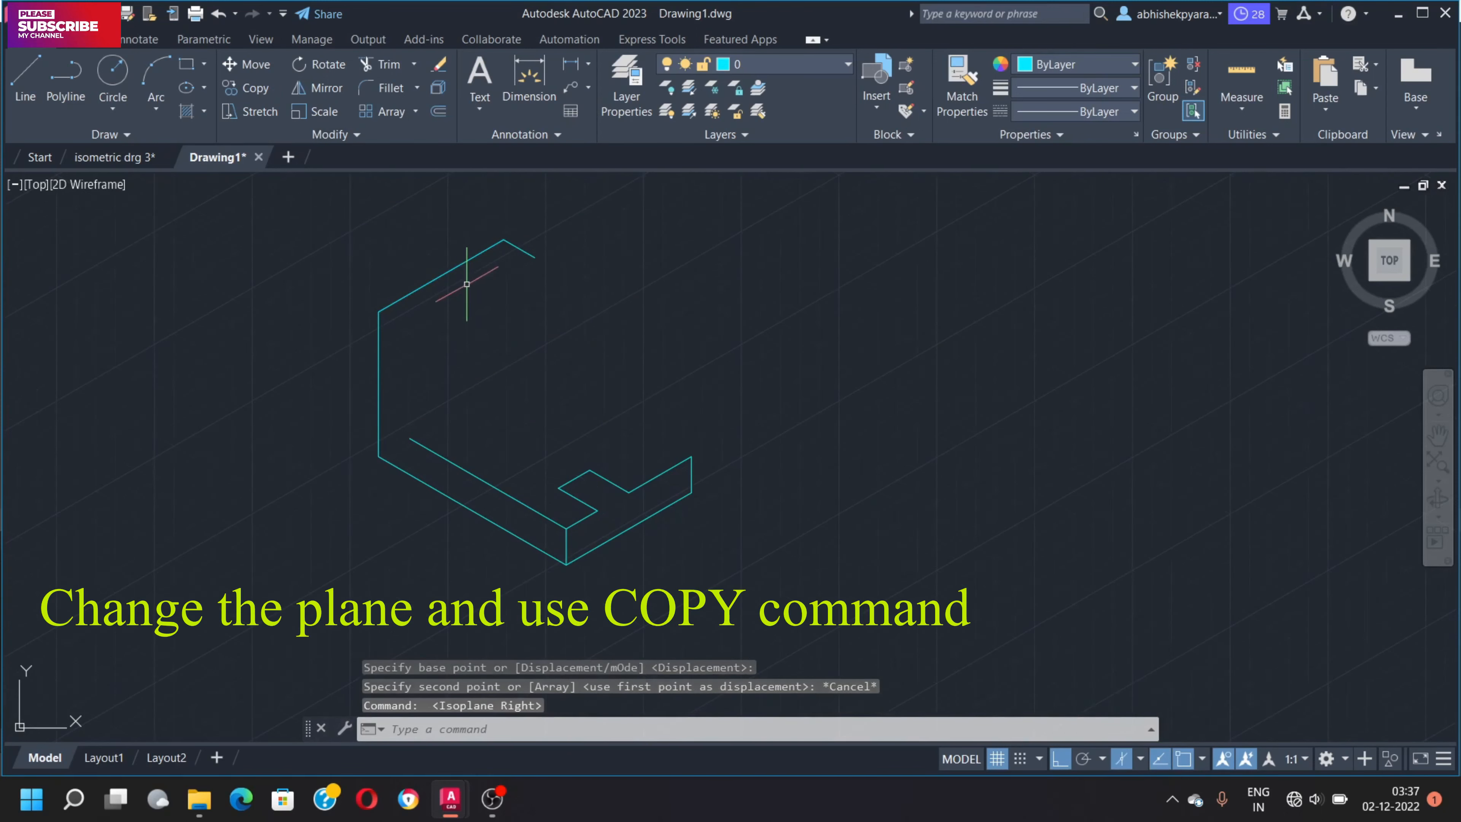
pyautogui.click(454, 264)
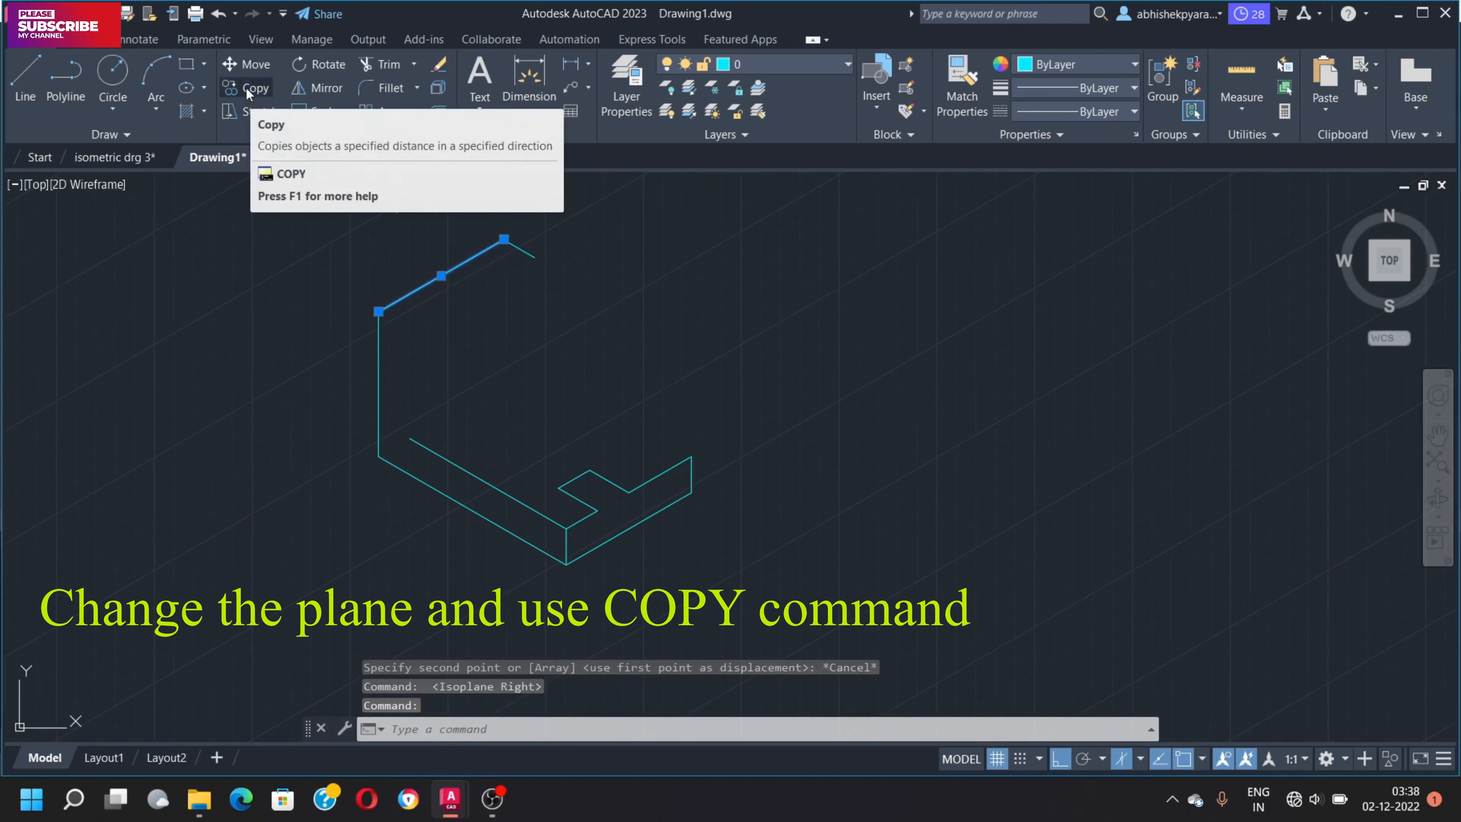
pyautogui.write('co')
pyautogui.press('Return')
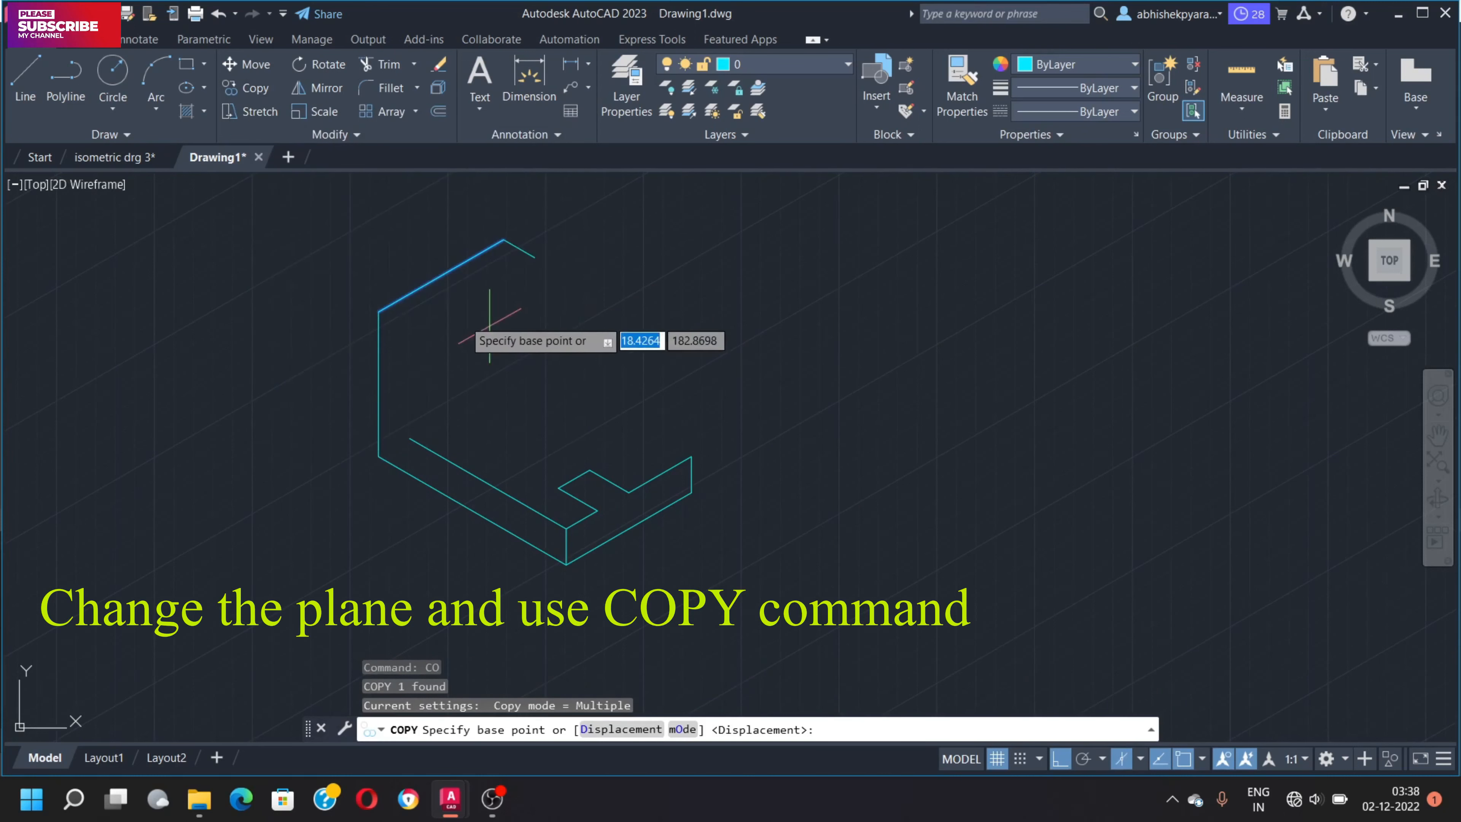
pyautogui.click(441, 275)
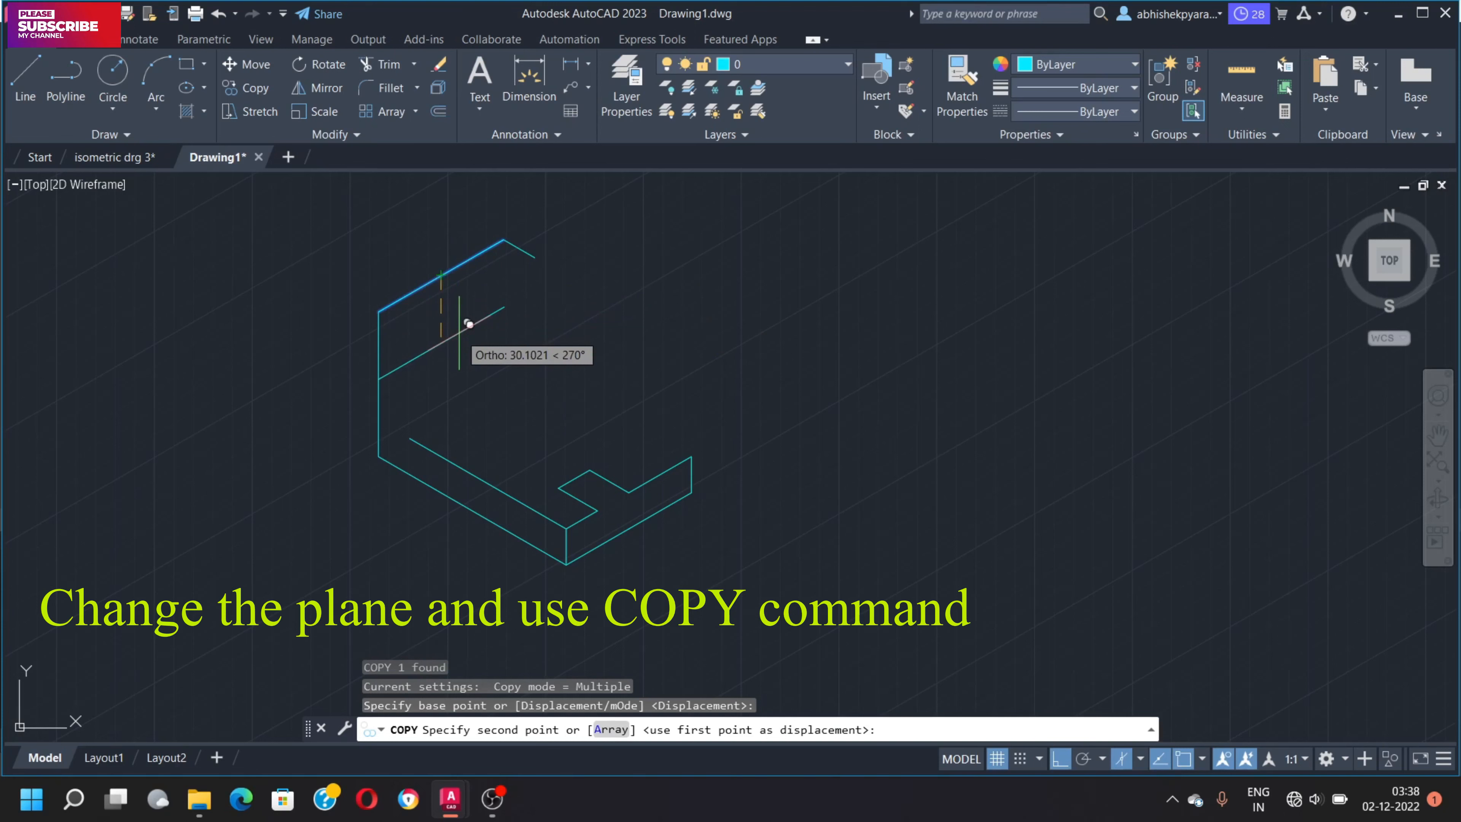
pyautogui.write('48')
pyautogui.press('Return')
pyautogui.press('Escape')
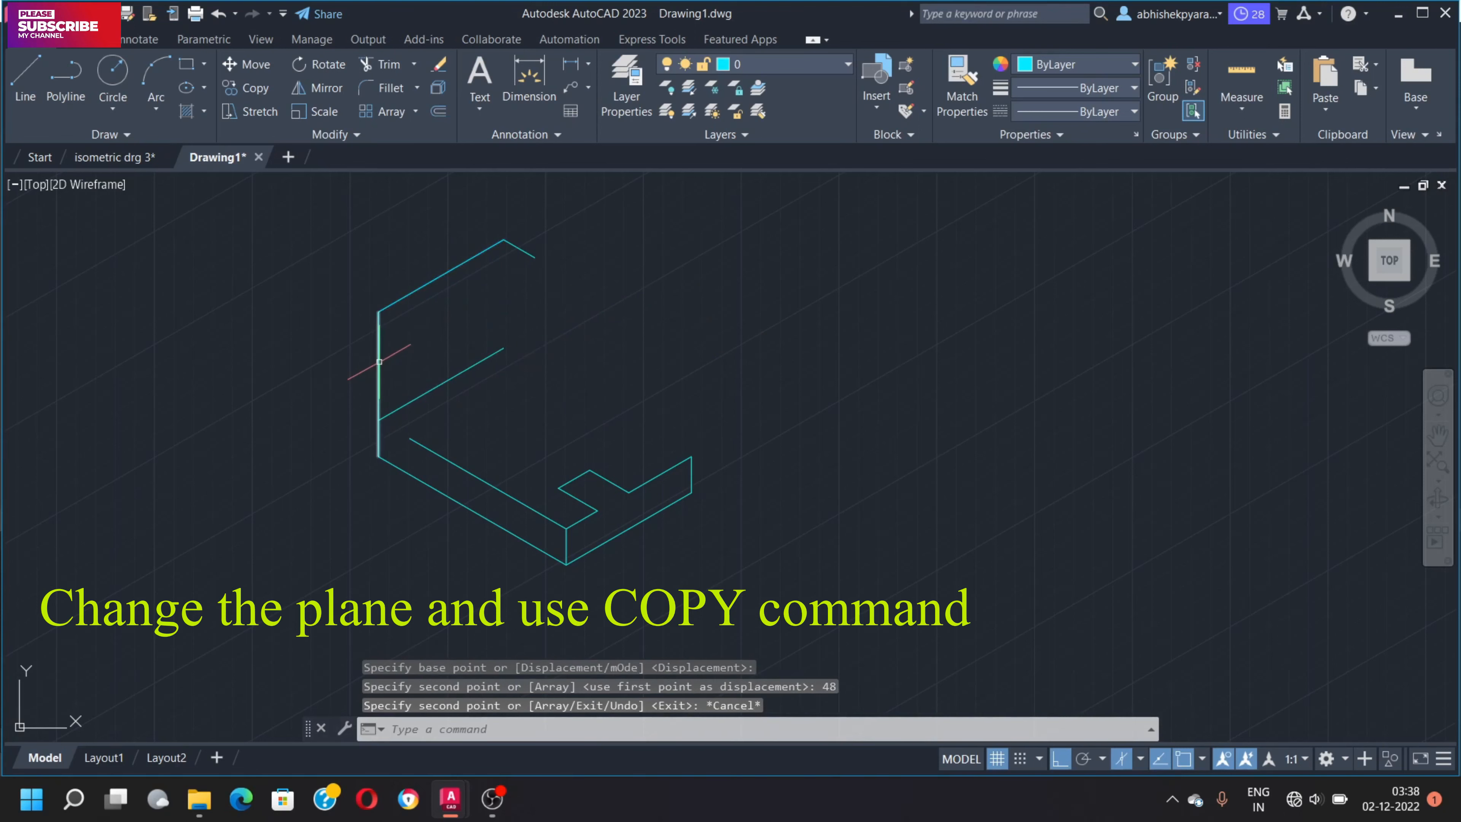
# - Copy the 64-unit vertical line 48 units along the 30° direction from its midpoint
pyautogui.click(376, 364)
pyautogui.hotkey('ctrl', 'z')
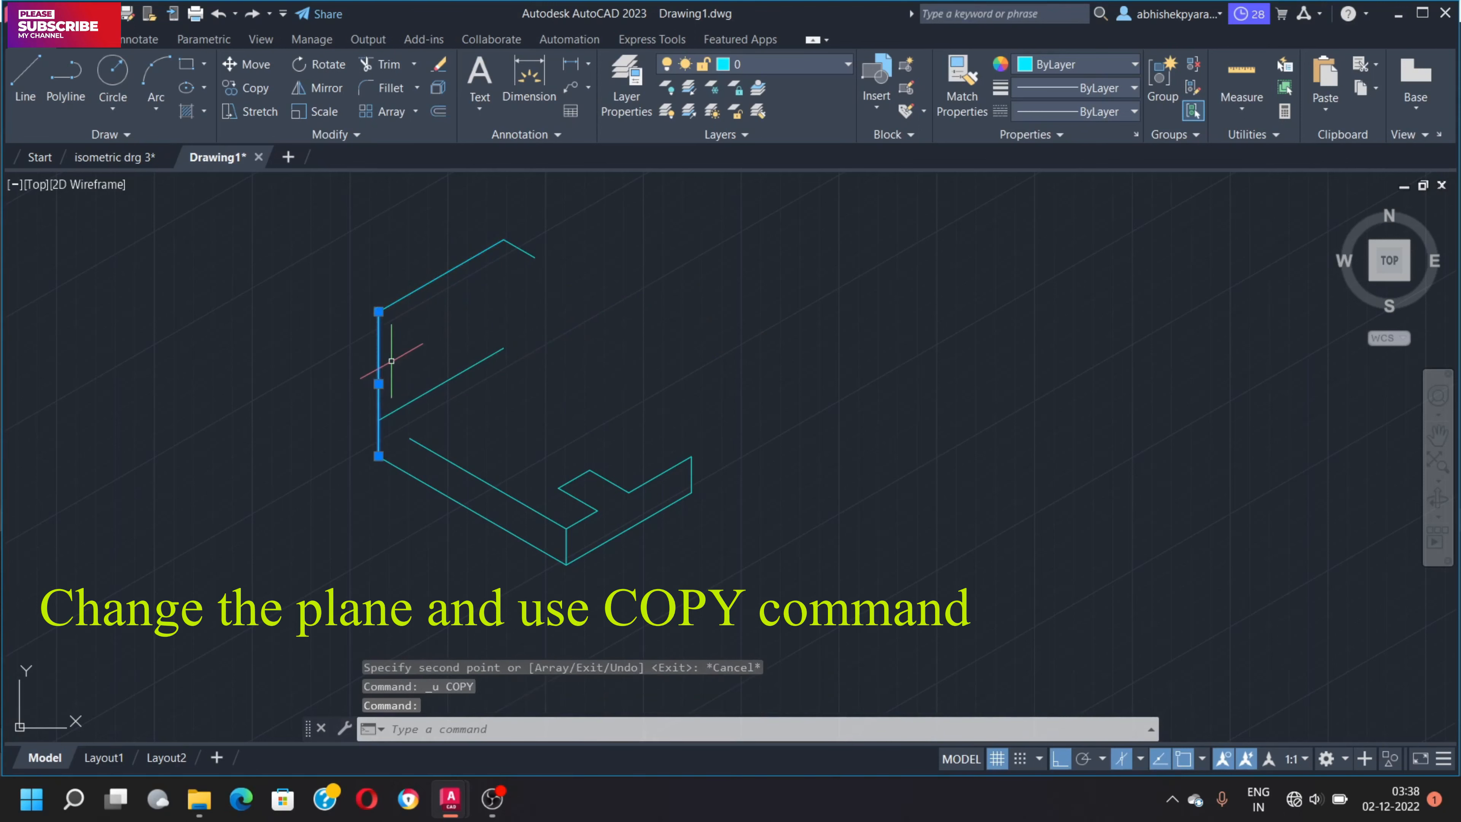
pyautogui.write('co')
pyautogui.press('Return')
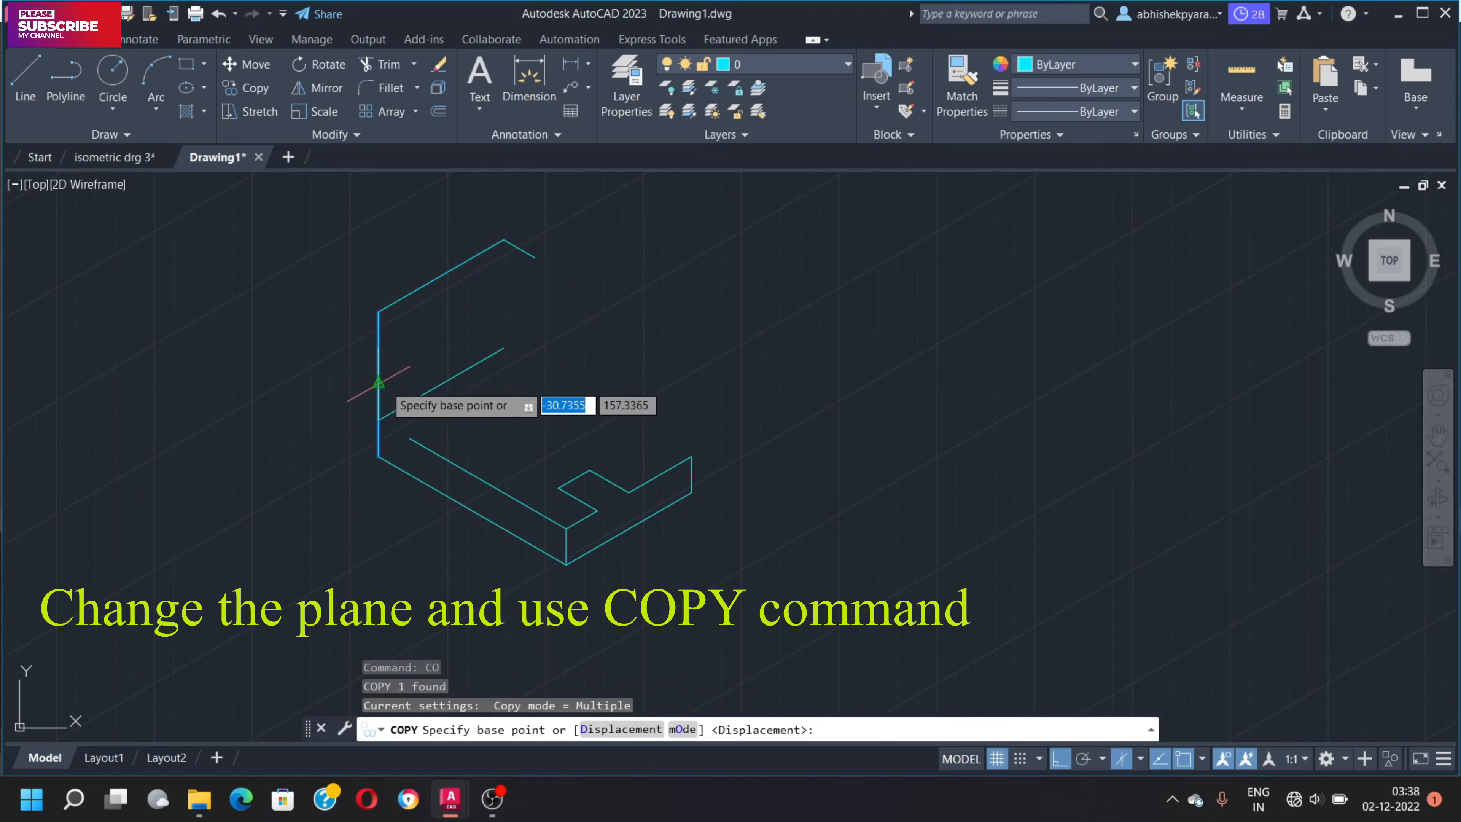
pyautogui.click(379, 384)
pyautogui.write('48')
pyautogui.press('Return')
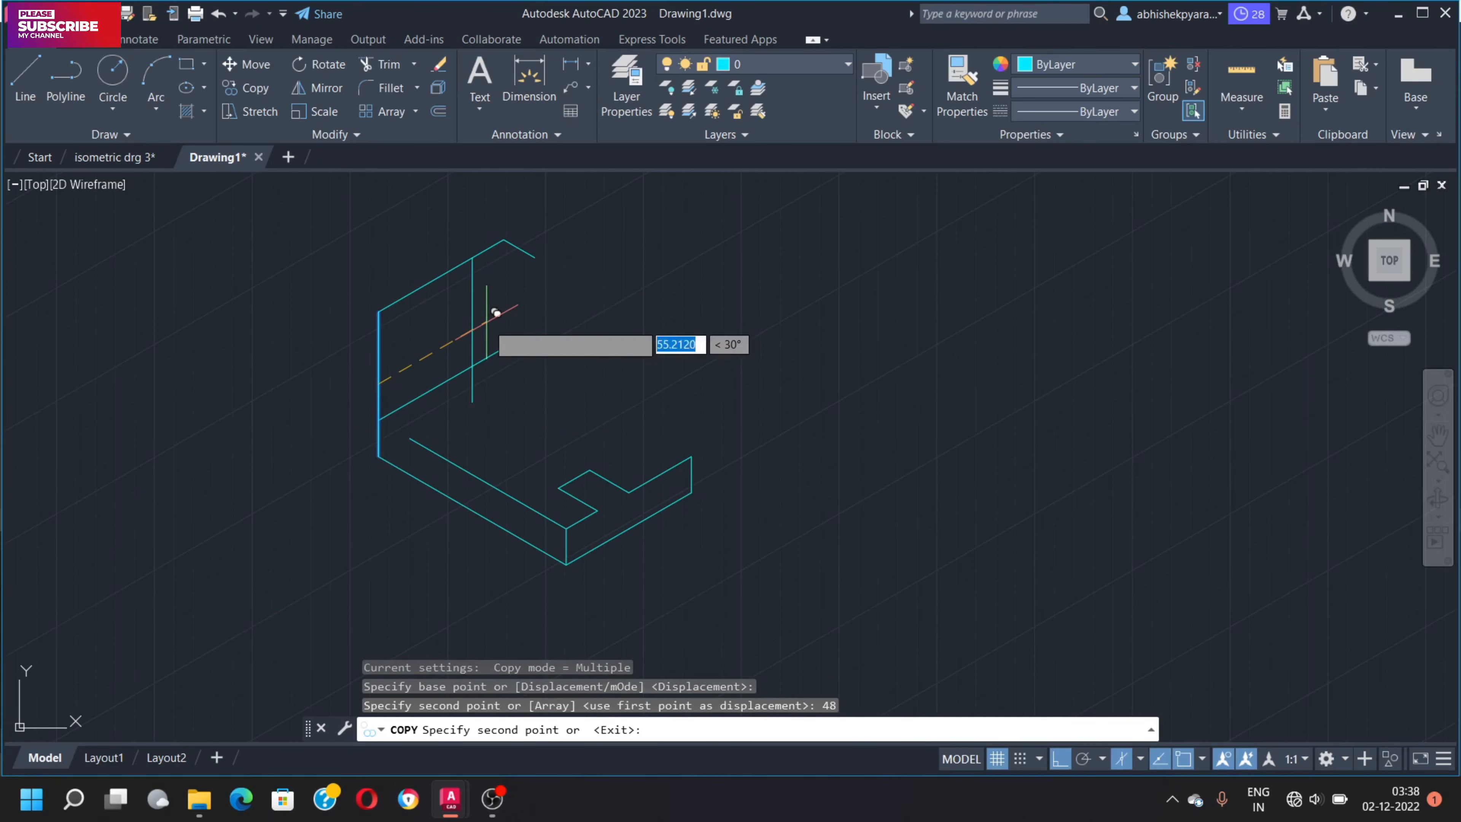
pyautogui.press('Escape')
pyautogui.click(202, 86)
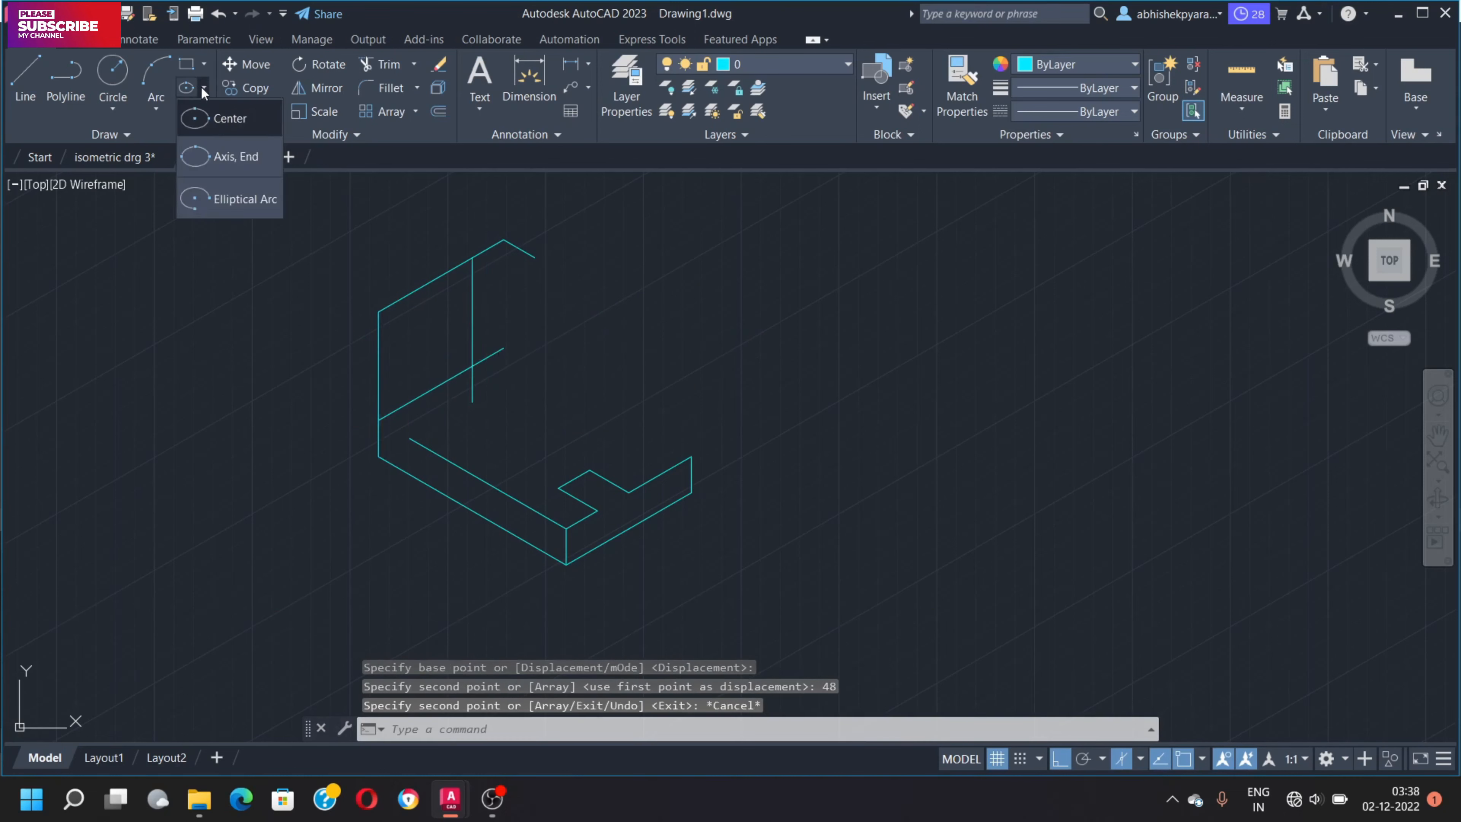
pyautogui.click(229, 153)
pyautogui.click(472, 366)
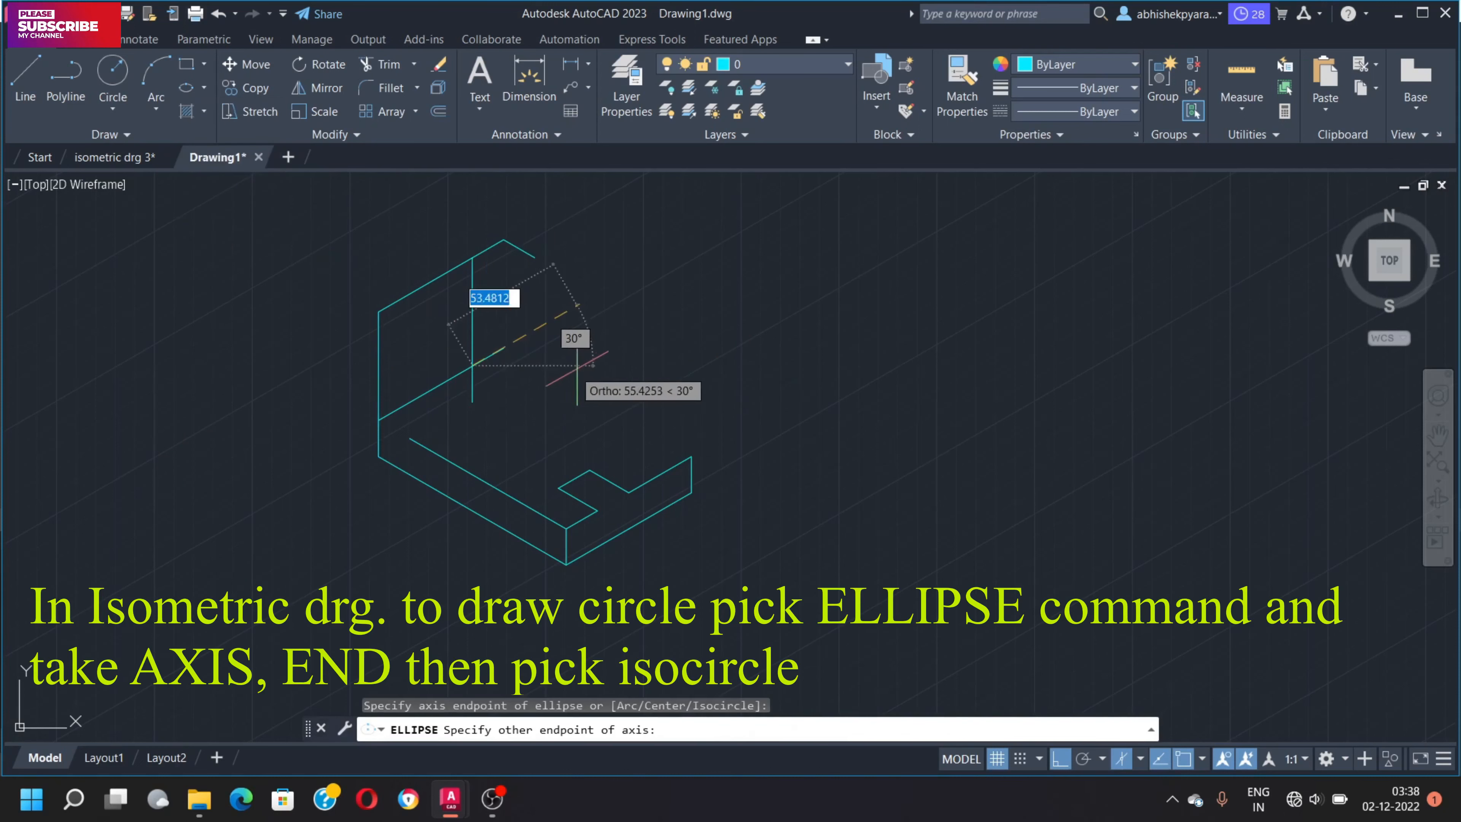
pyautogui.press('Escape')
# - Draw an isocircle centred where the two copied lines cross, with its radius reaching the upper end of the copied vertical
pyautogui.click(186, 88)
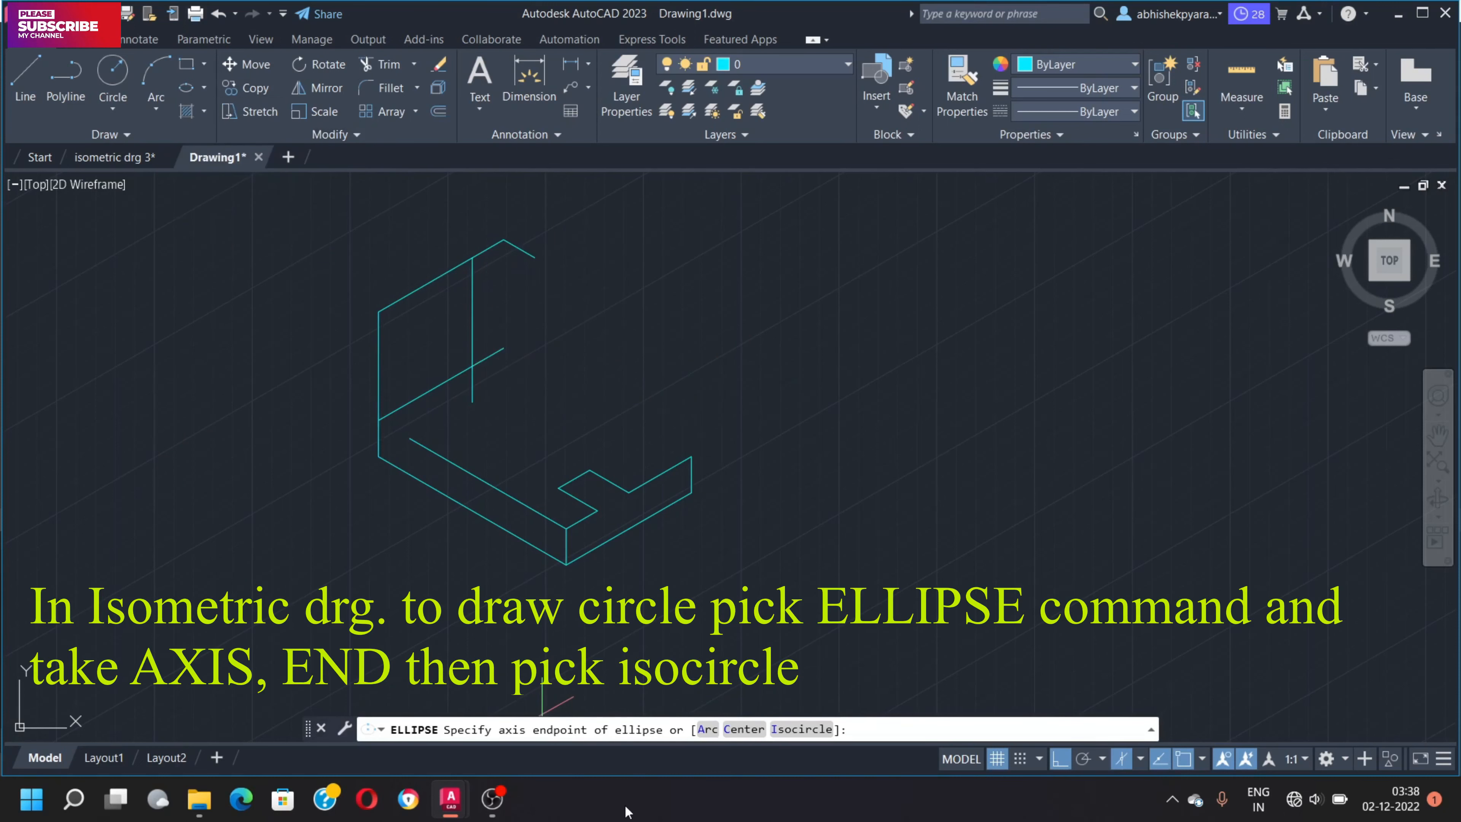
pyautogui.click(793, 732)
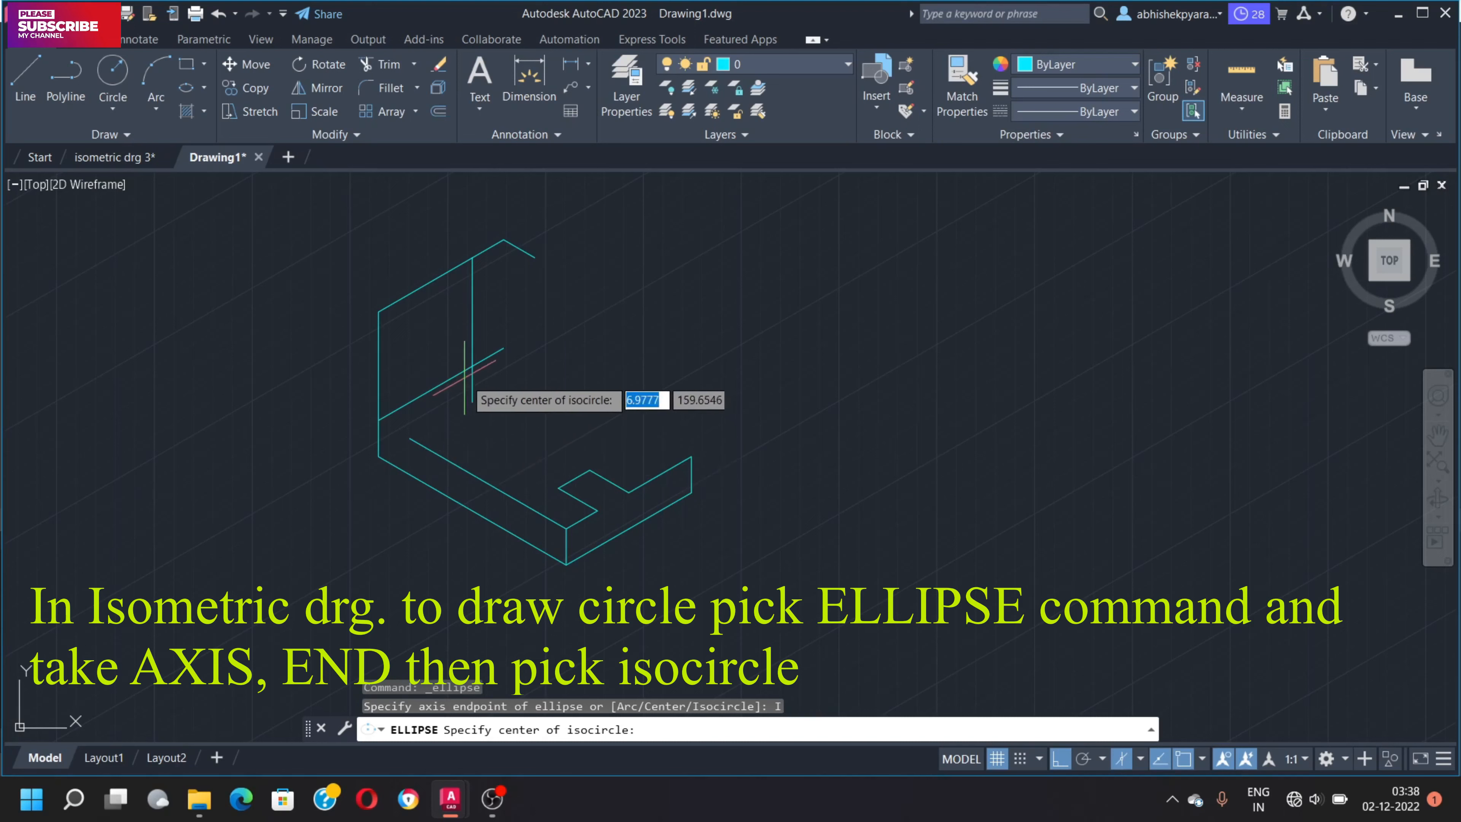
pyautogui.click(472, 366)
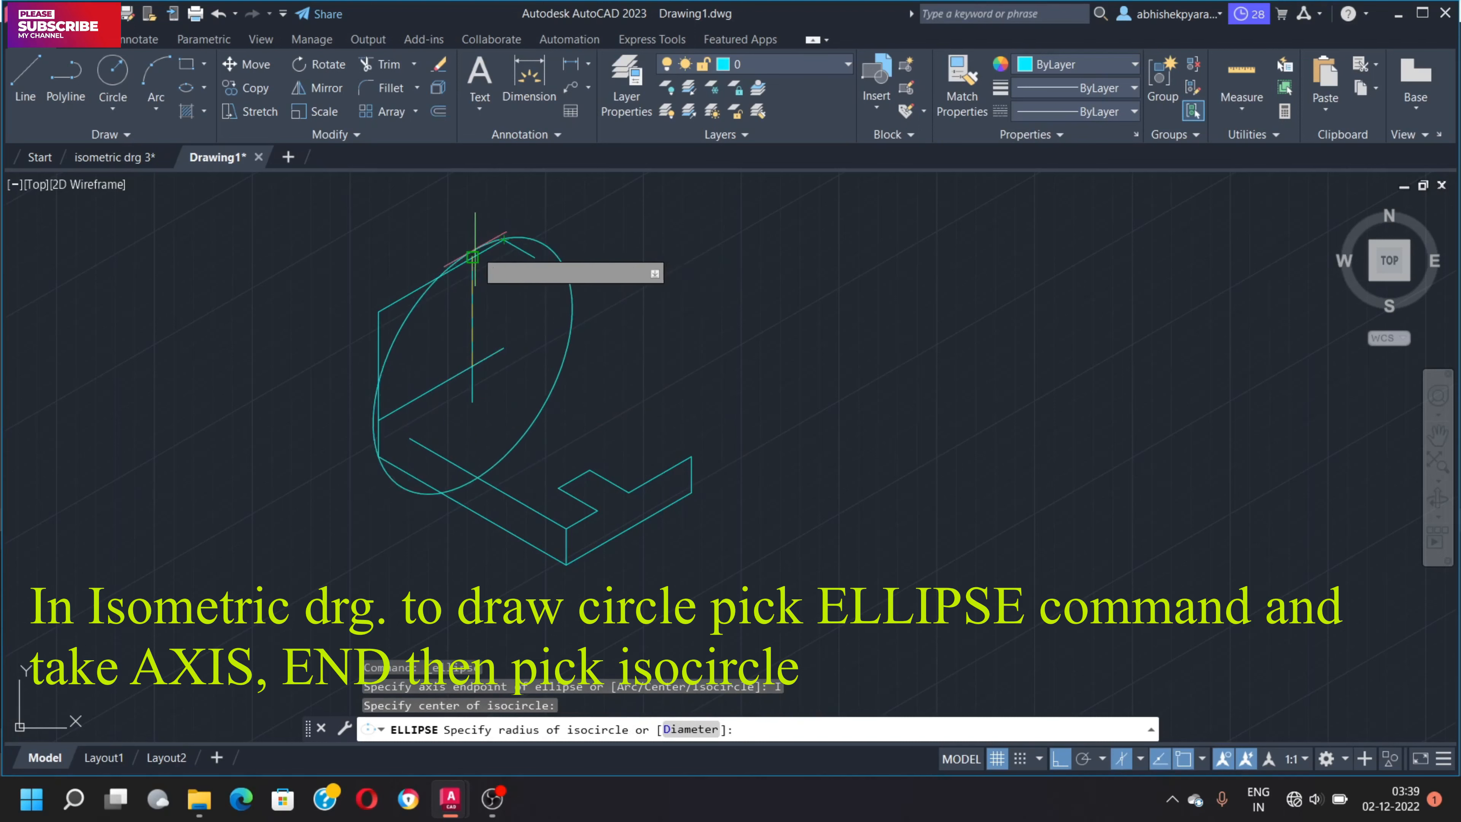
pyautogui.click(472, 257)
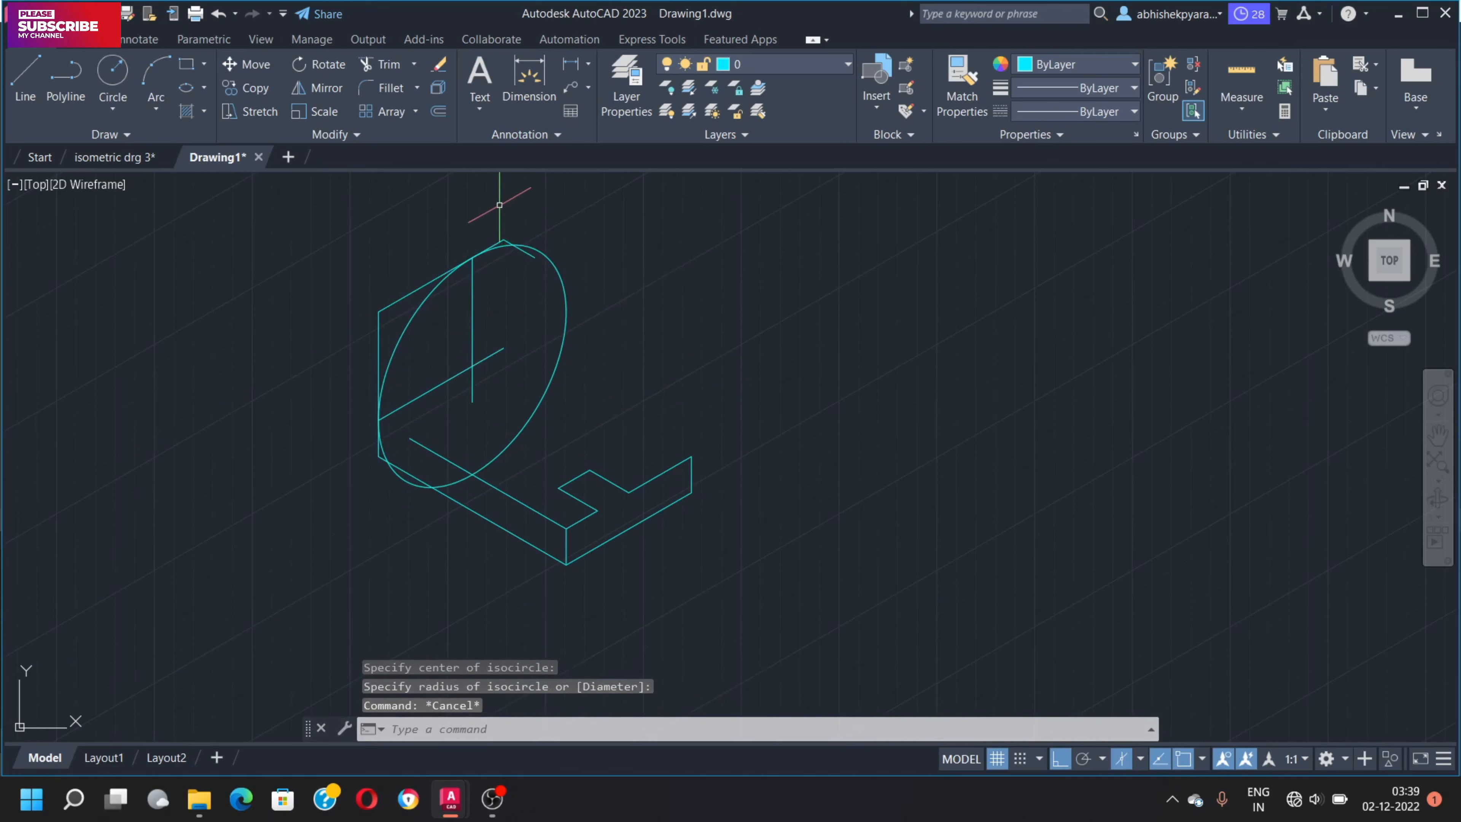
# - Trim away the square corner lines outside the isocircle and the circle's unwanted arc beyond the upper edge
pyautogui.write('tr')
pyautogui.press('Return')
pyautogui.moveTo(422, 271); pyautogui.dragTo(366, 353)
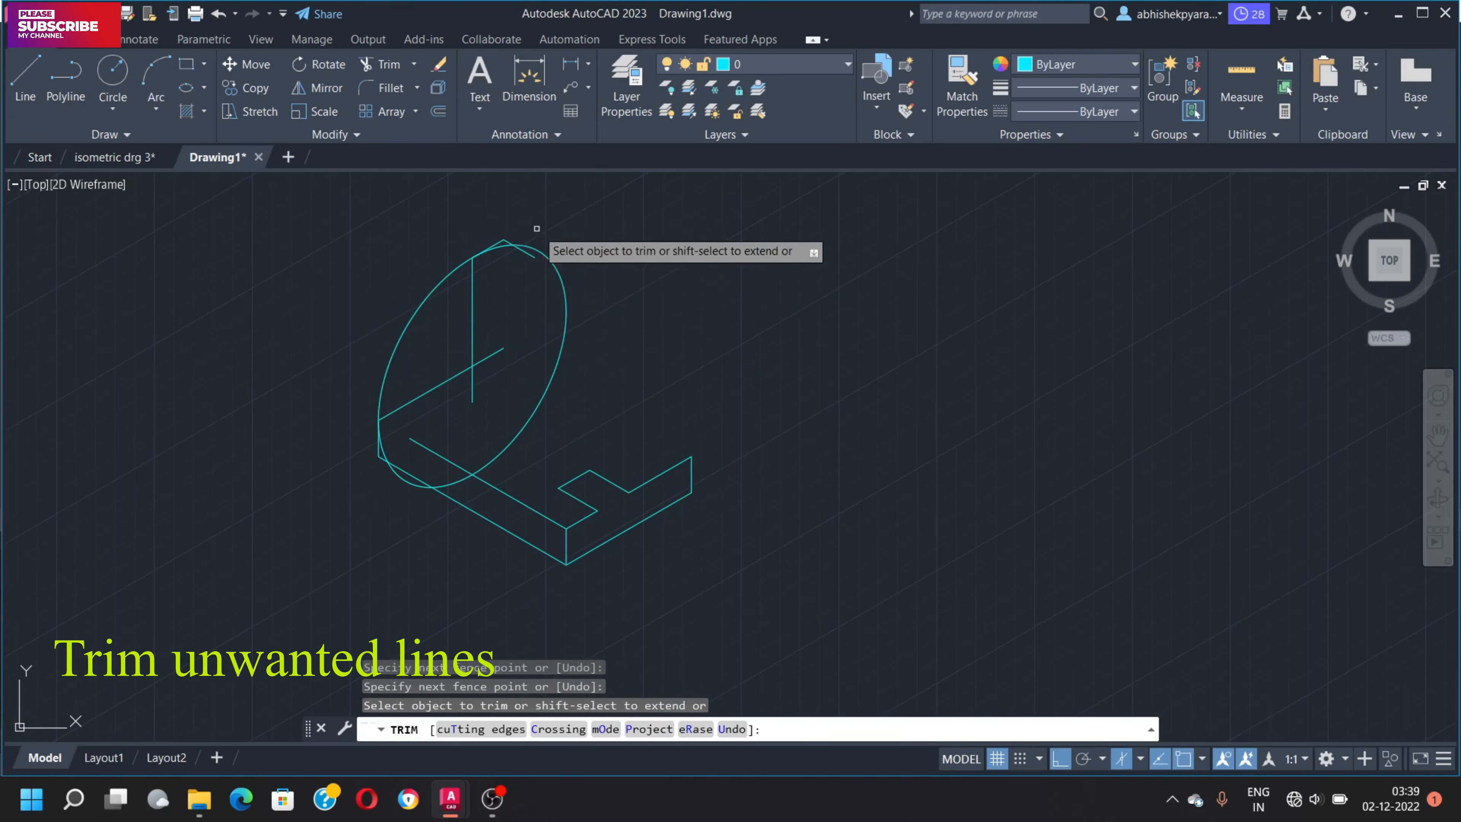
pyautogui.click(502, 245)
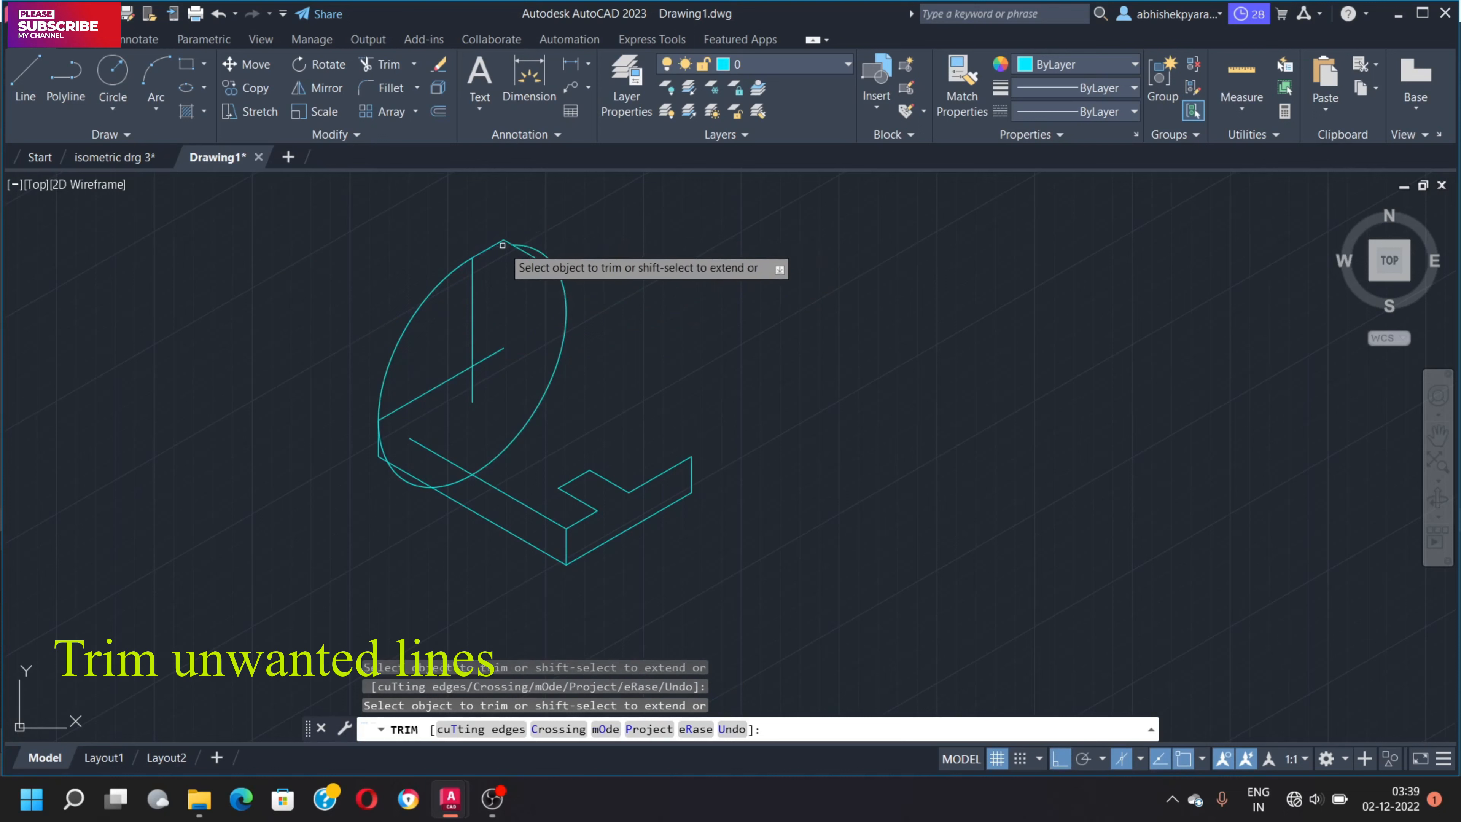
pyautogui.click(525, 246)
# - Trim away the two crossing construction lines and the leftover isocircle pieces near the base's back corner
pyautogui.moveTo(517, 296); pyautogui.dragTo(383, 452)
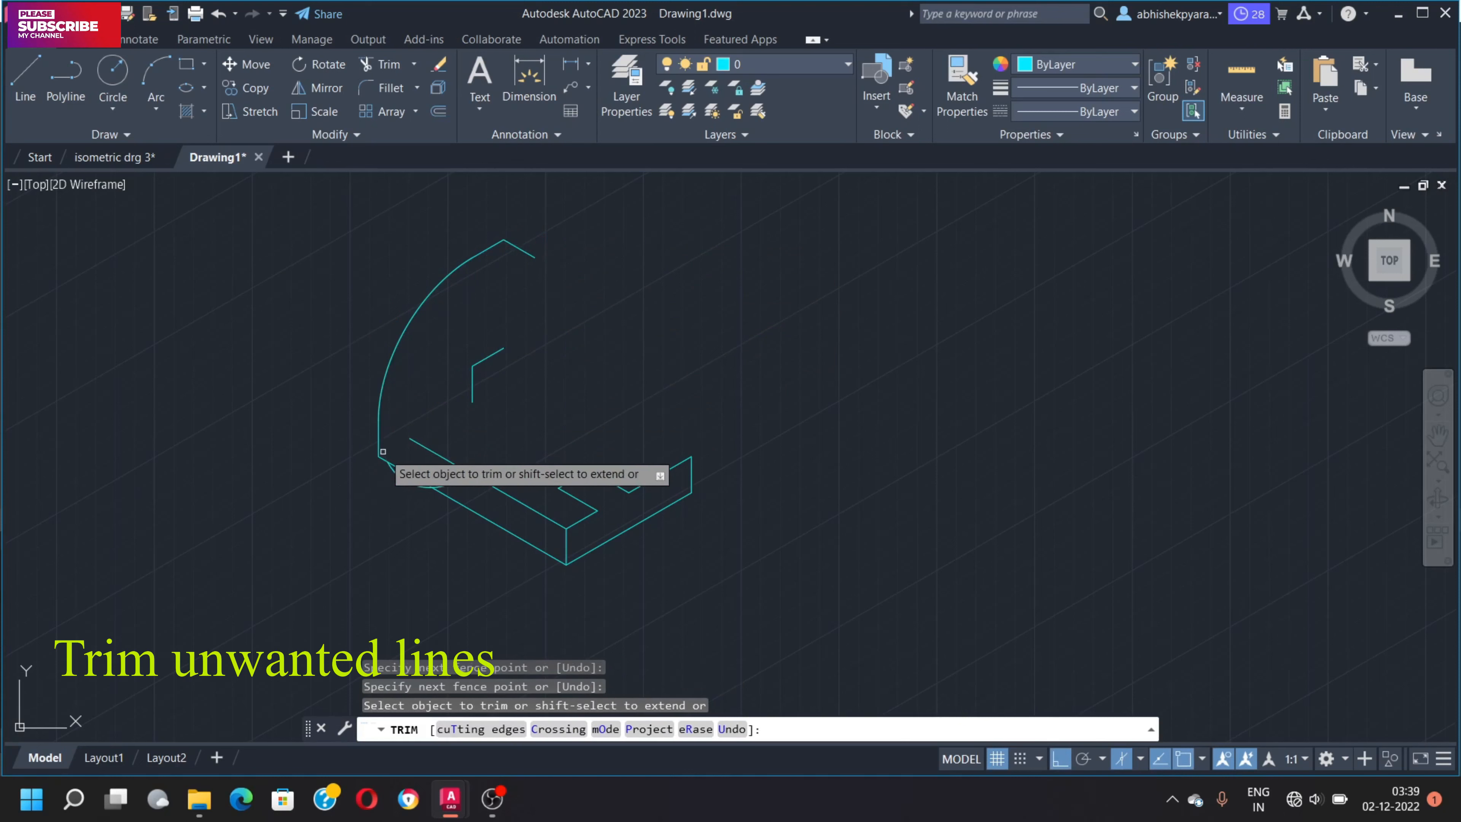
pyautogui.click(402, 476)
pyautogui.click(446, 483)
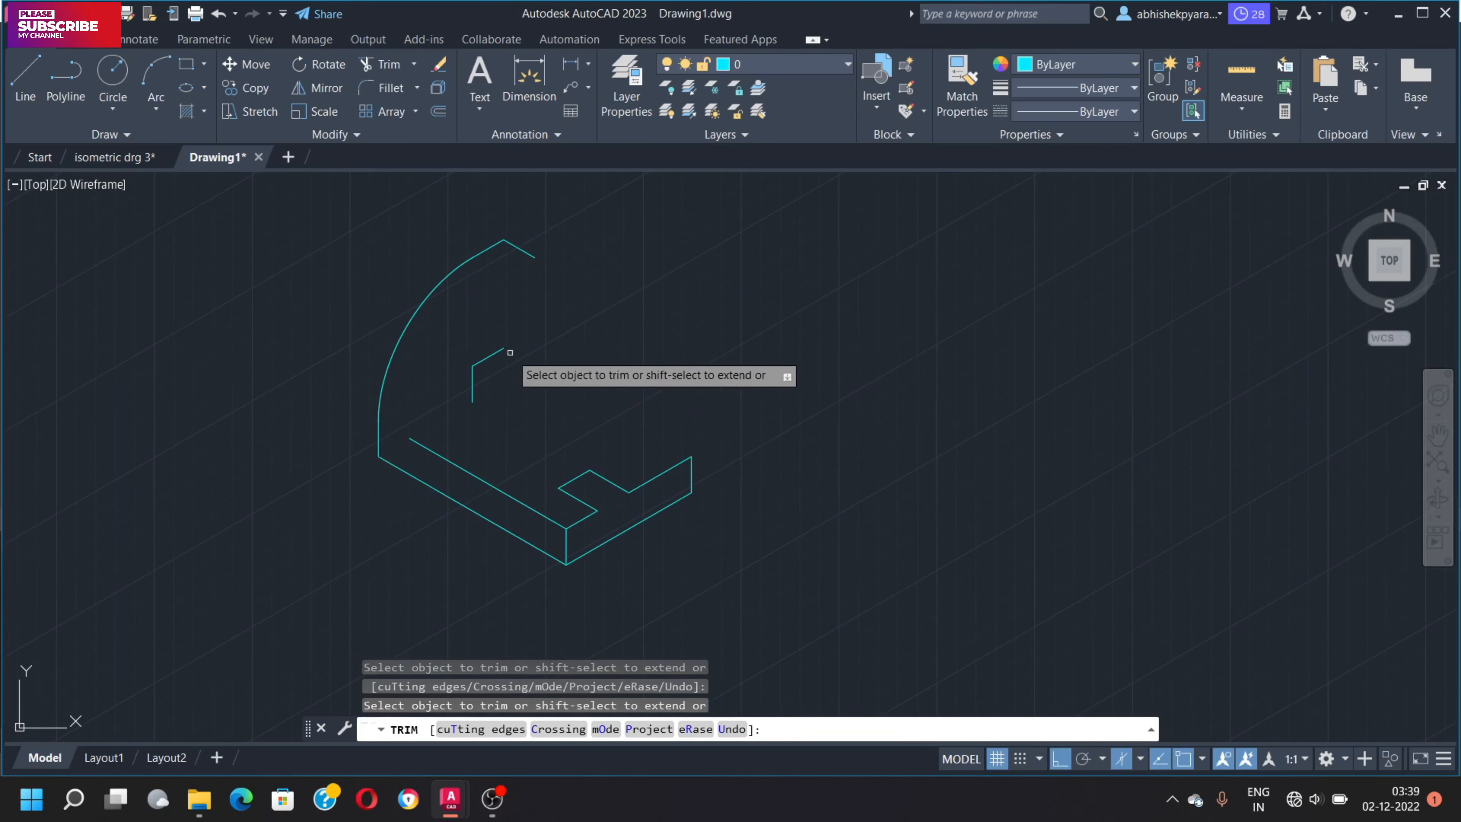
pyautogui.moveTo(502, 339)
pyautogui.mouseDown()
pyautogui.moveTo(507, 379)
pyautogui.moveTo(482, 359)
pyautogui.moveTo(493, 381)
pyautogui.mouseUp()
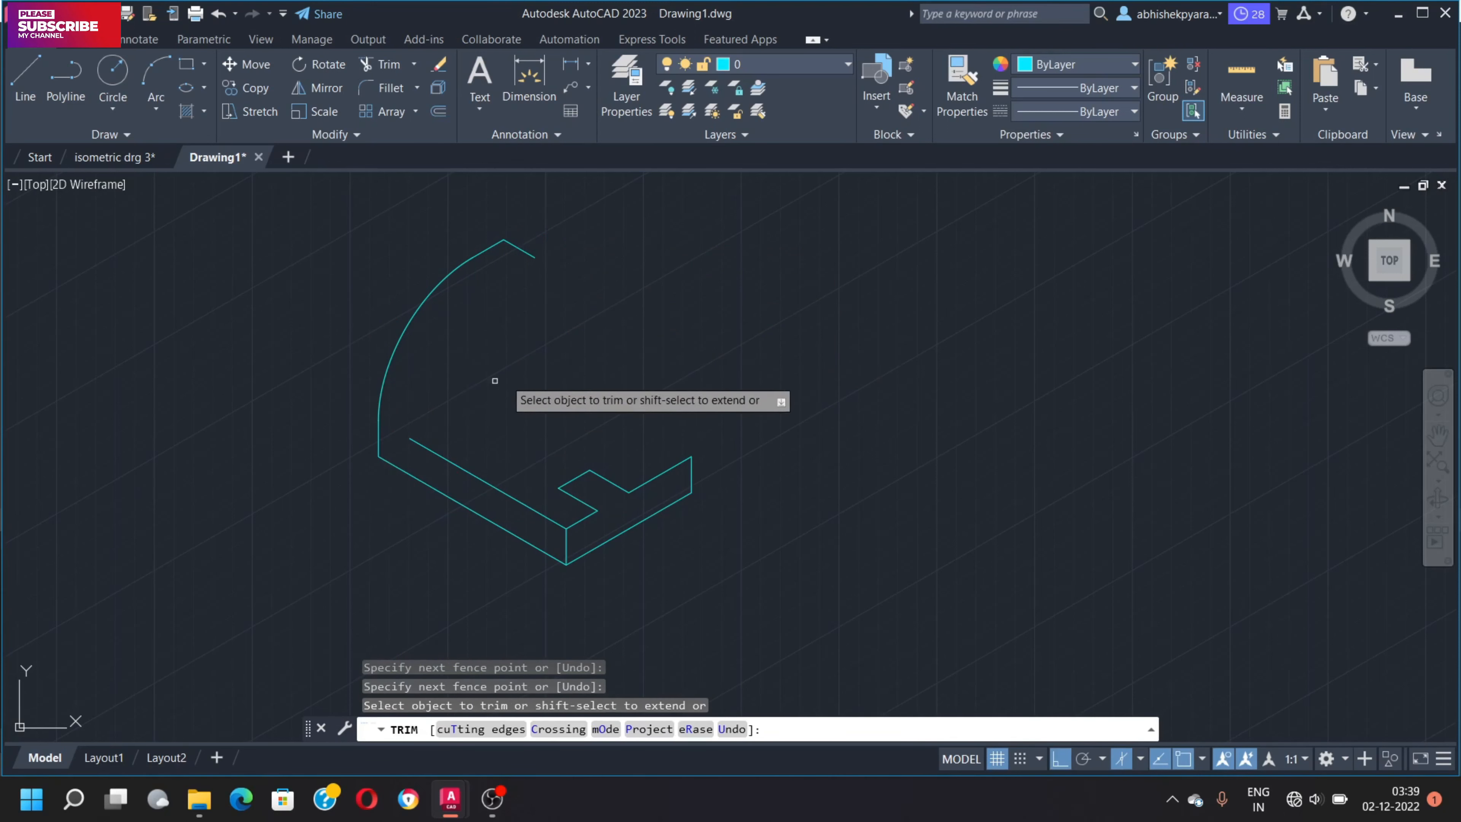
pyautogui.press('Escape')
# - Copy the rounded arc and short upper line from the uppermost corner to the free end of the 16-unit line
pyautogui.click(435, 249)
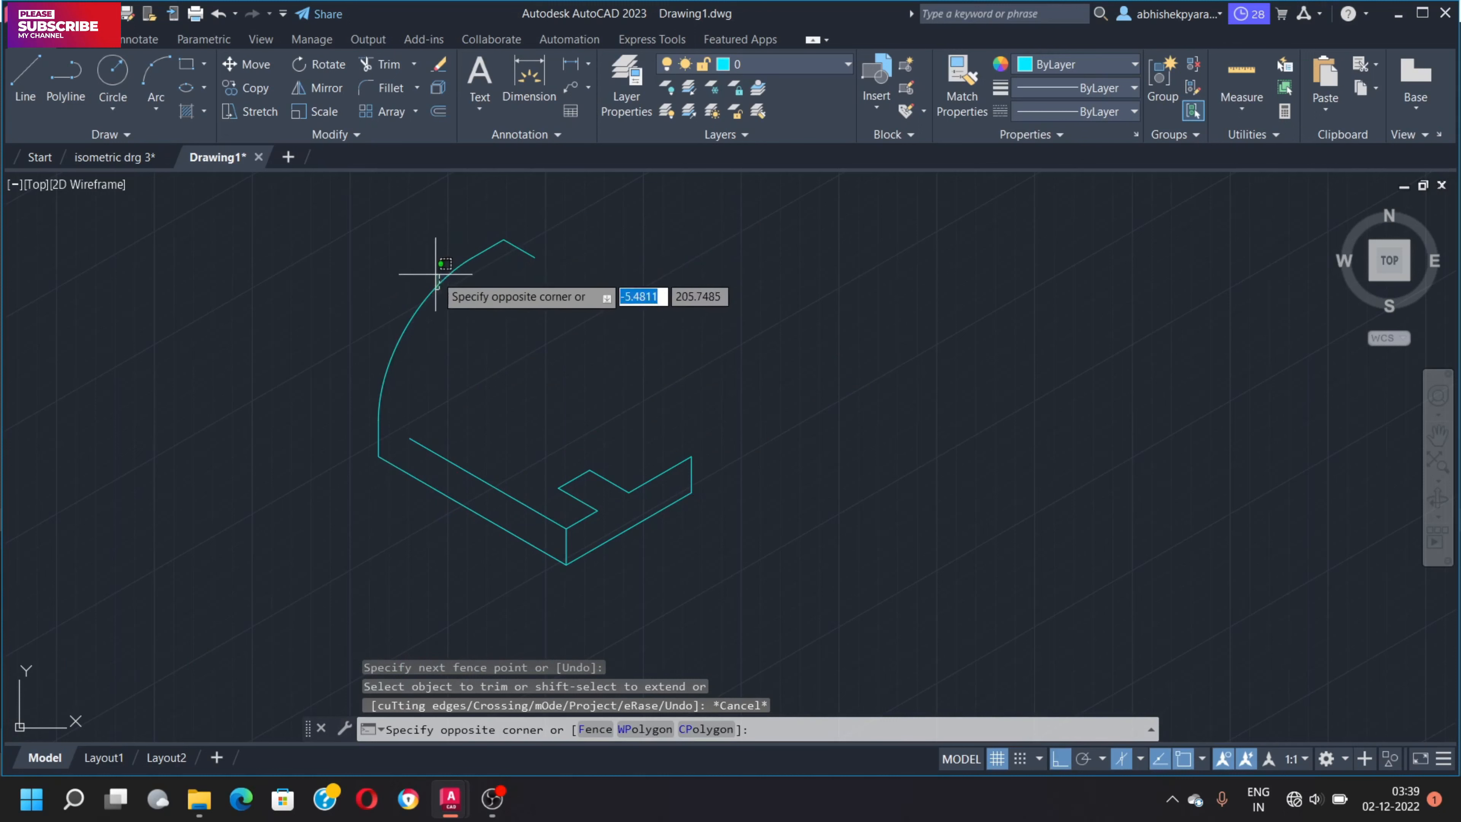
pyautogui.click(434, 281)
pyautogui.click(499, 238)
pyautogui.write('co')
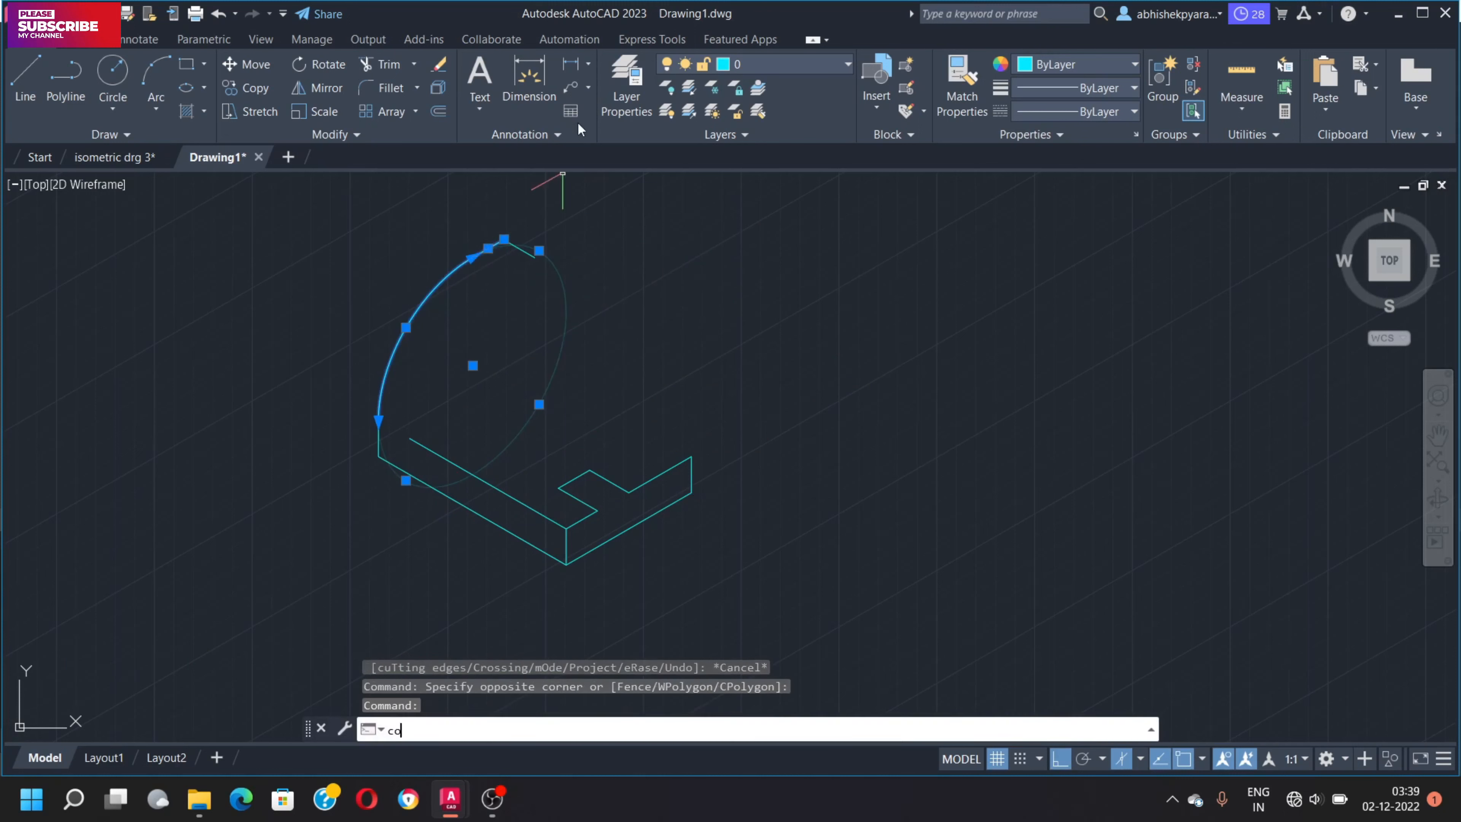
pyautogui.press('Return')
pyautogui.click(502, 238)
pyautogui.click(535, 257)
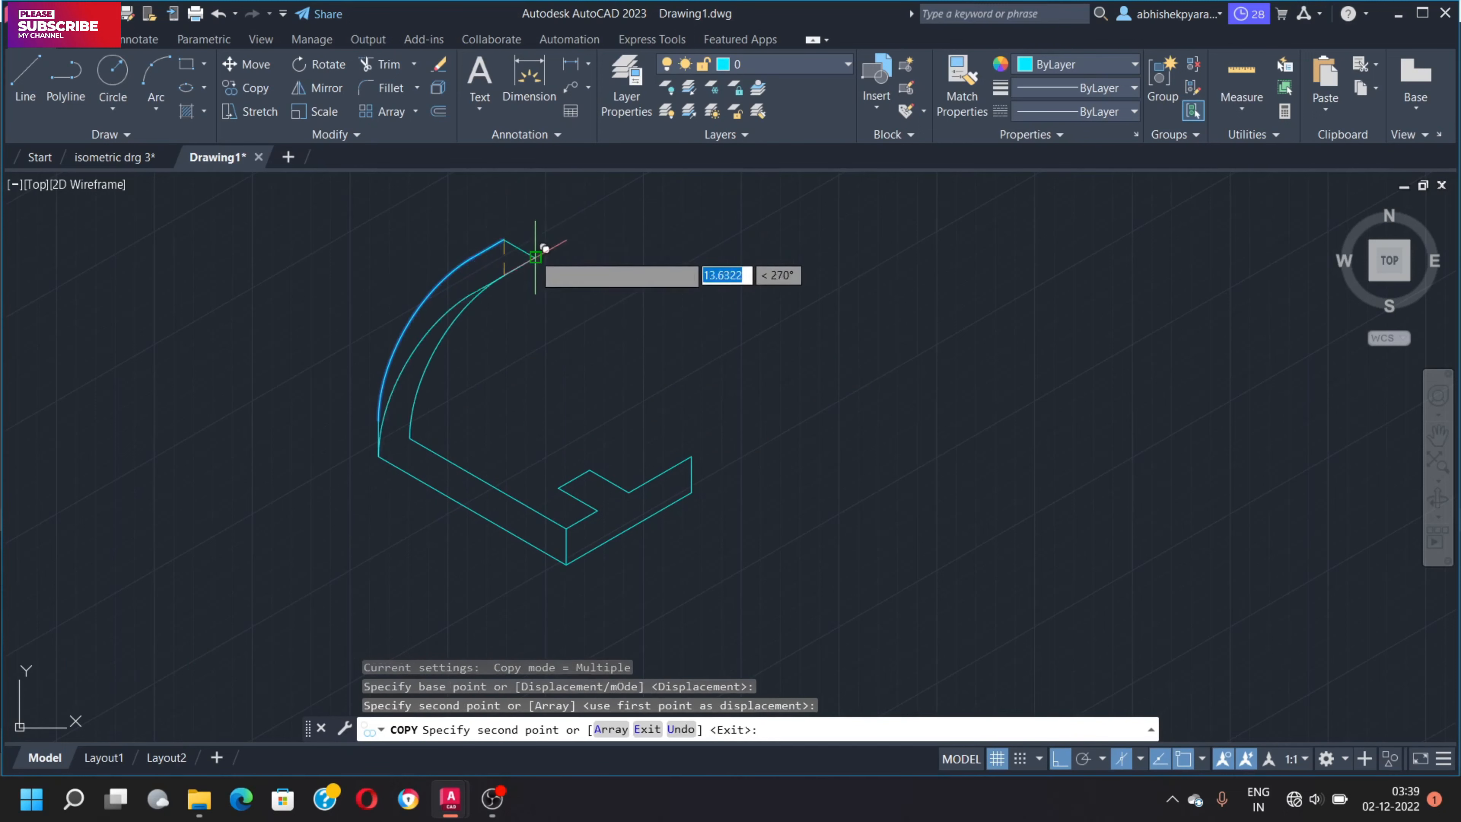
pyautogui.press('Escape')
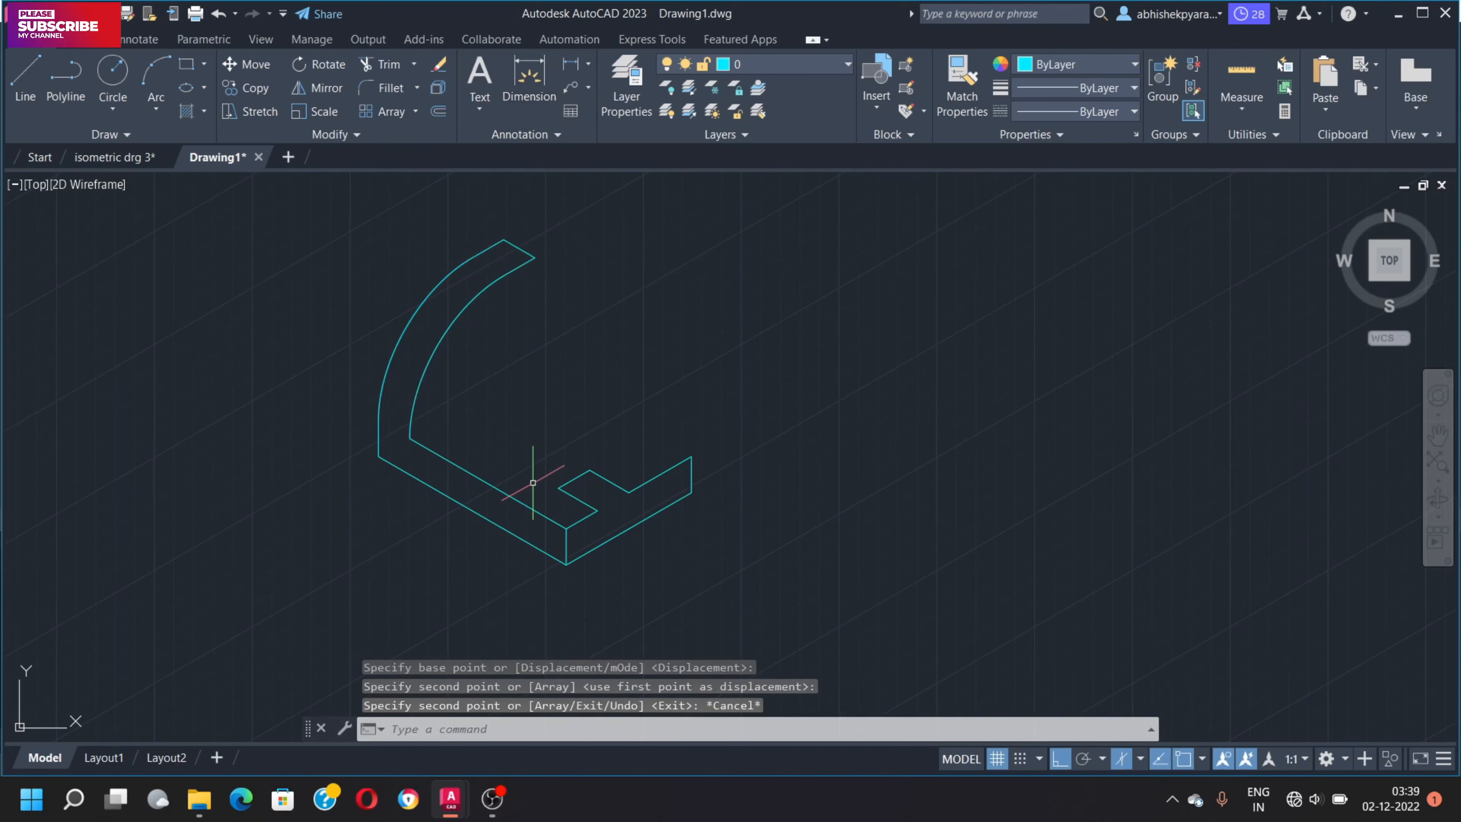
# - From the copied profile's upper end, draw lines 20 down, 42 at 210° and 28 down, ending at the inner arc's lower end
pyautogui.write('l')
pyautogui.press('Return')
pyautogui.click(536, 258)
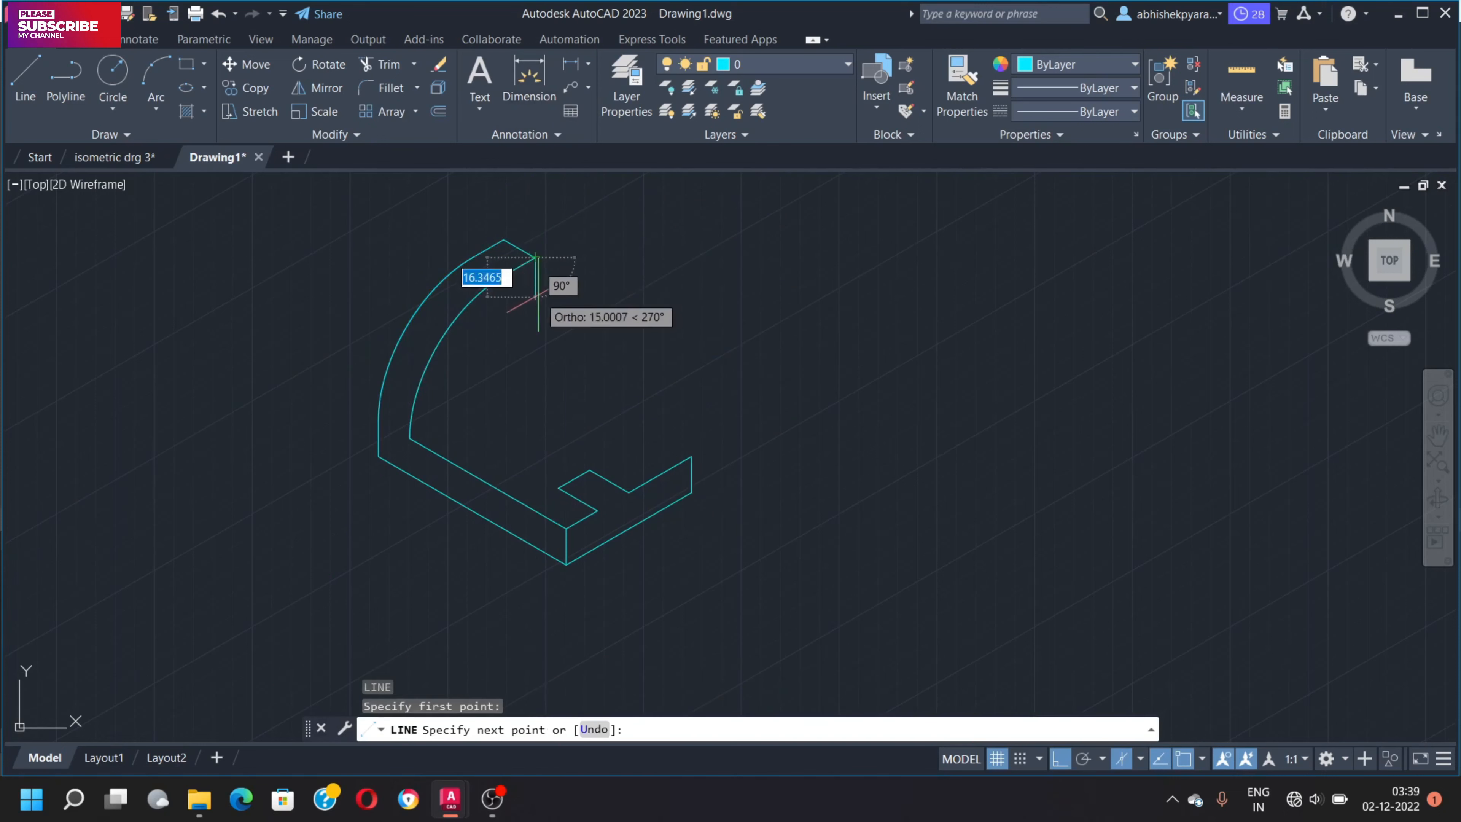
pyautogui.write('2')
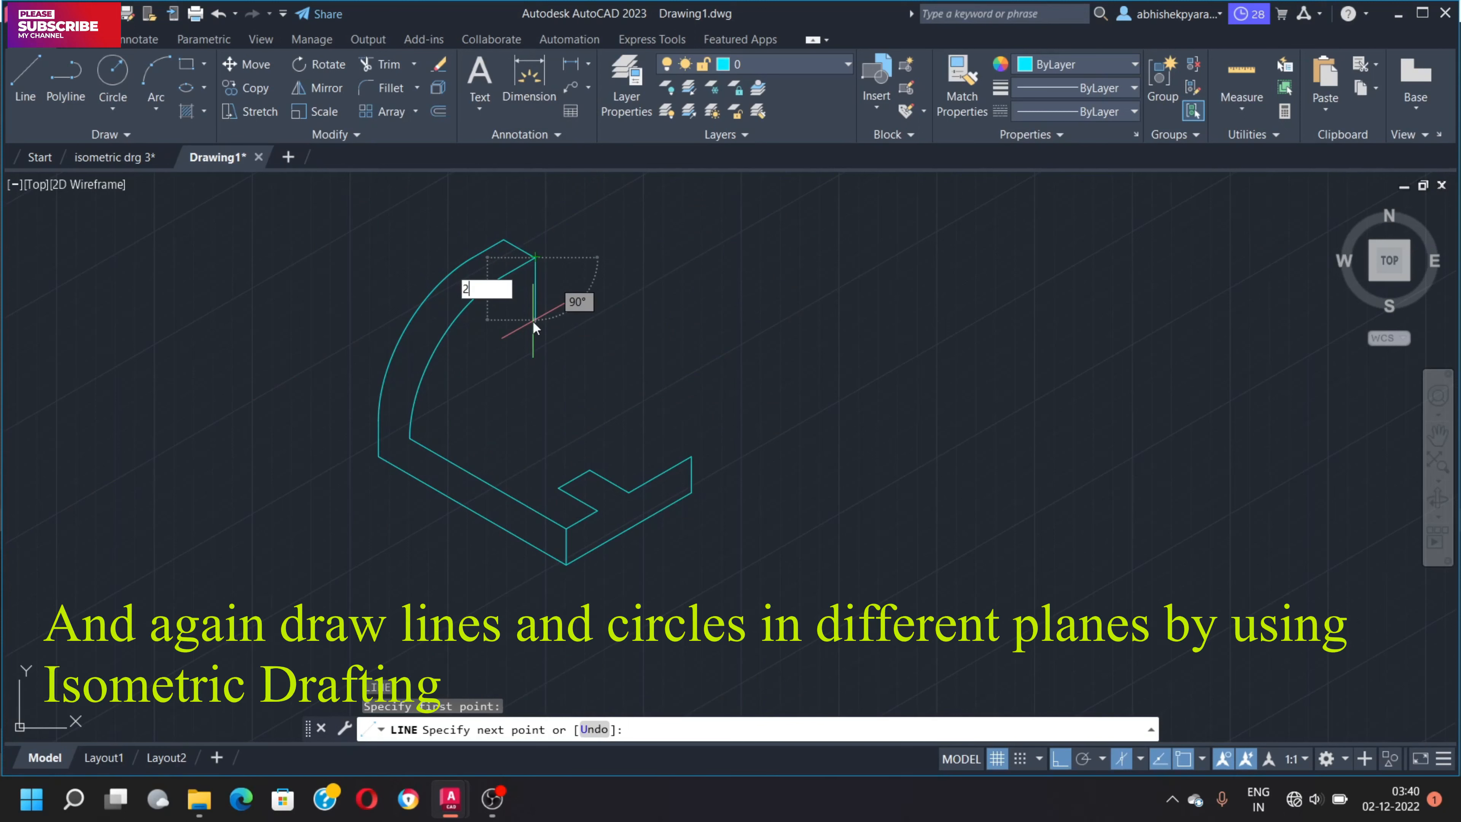
pyautogui.write('0')
pyautogui.press('Return')
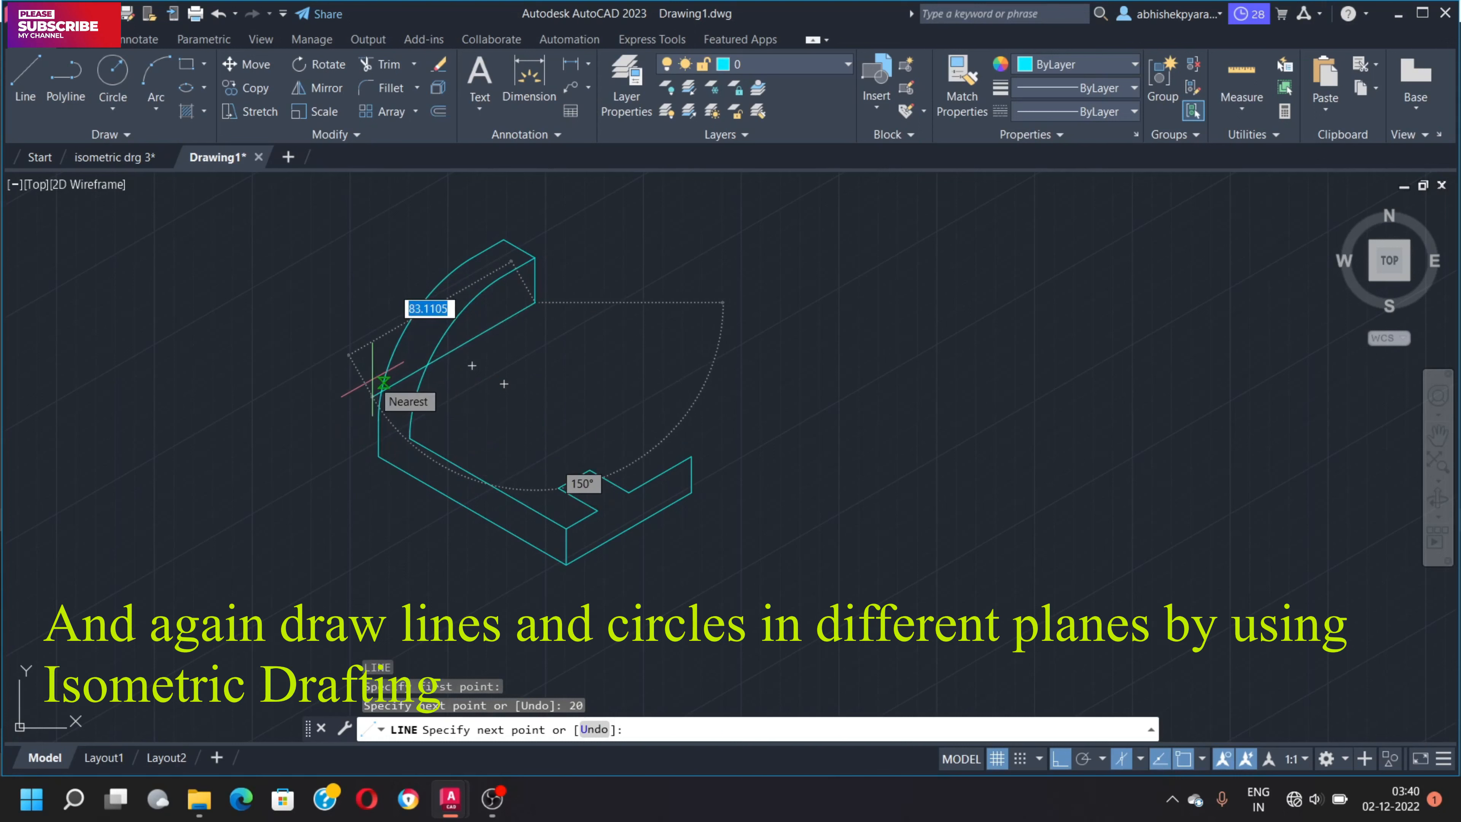
pyautogui.write('42')
pyautogui.press('Return')
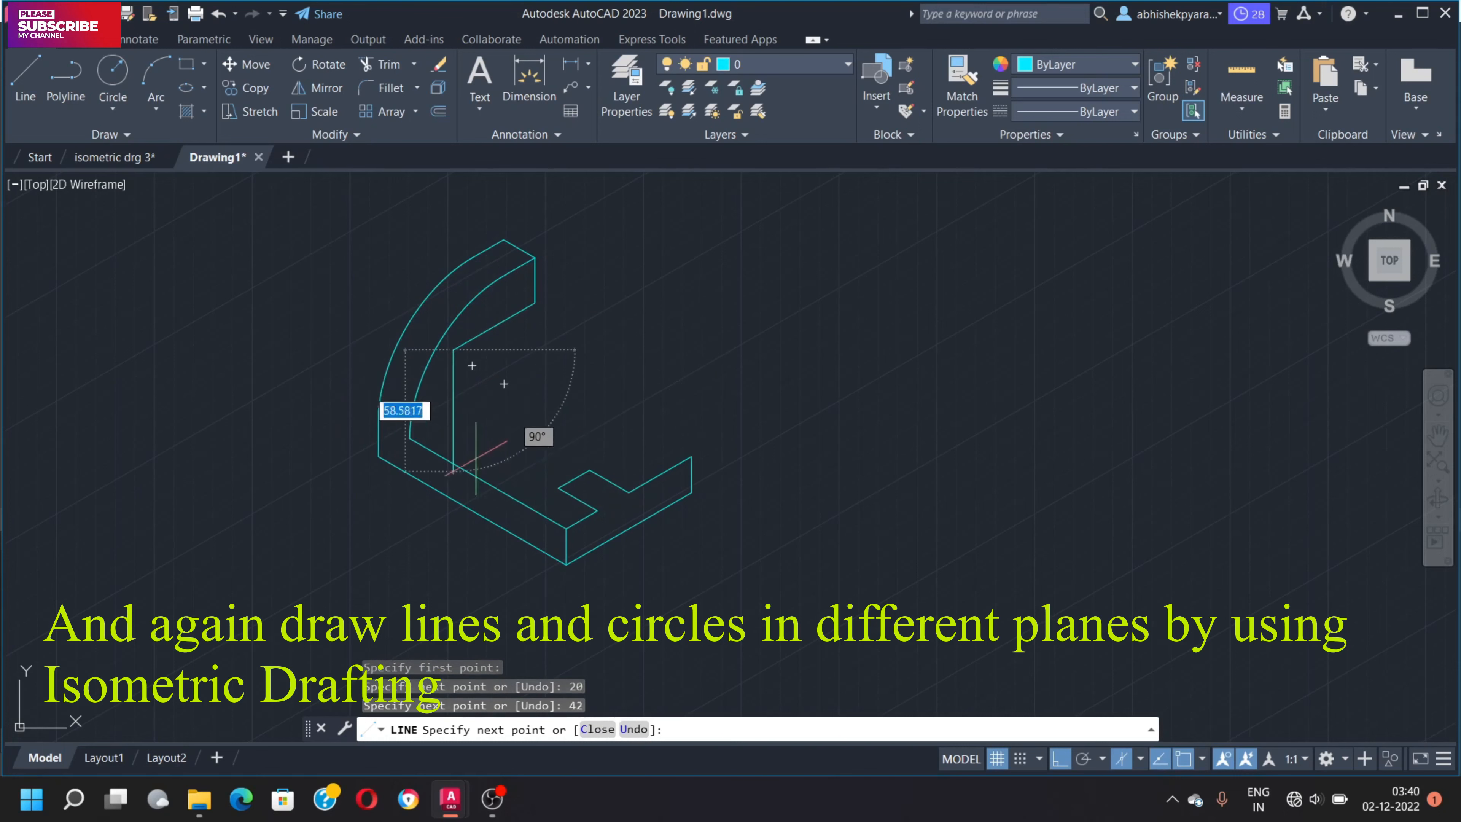
pyautogui.write('28')
pyautogui.press('Return')
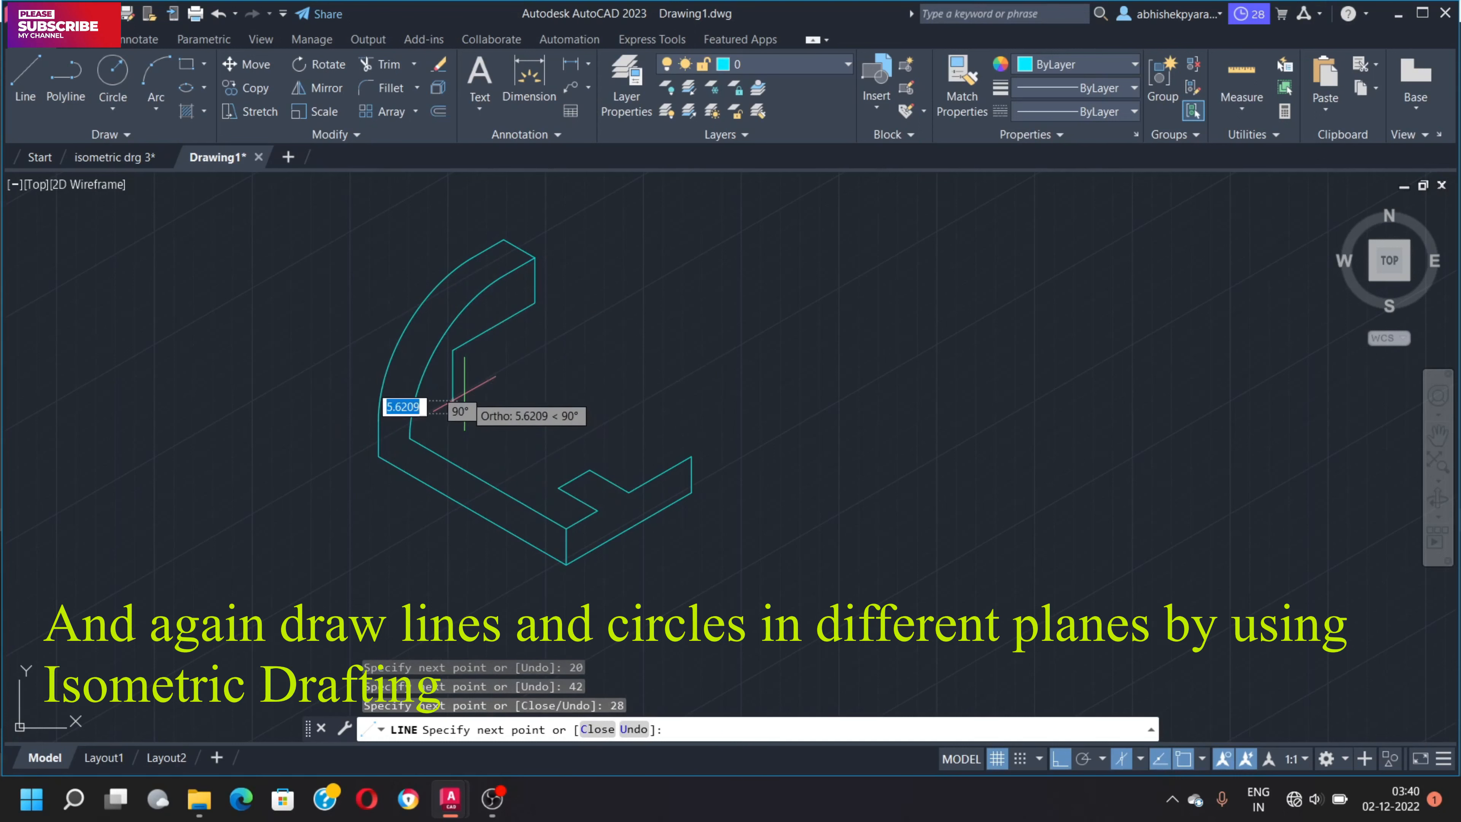
pyautogui.press('Escape')
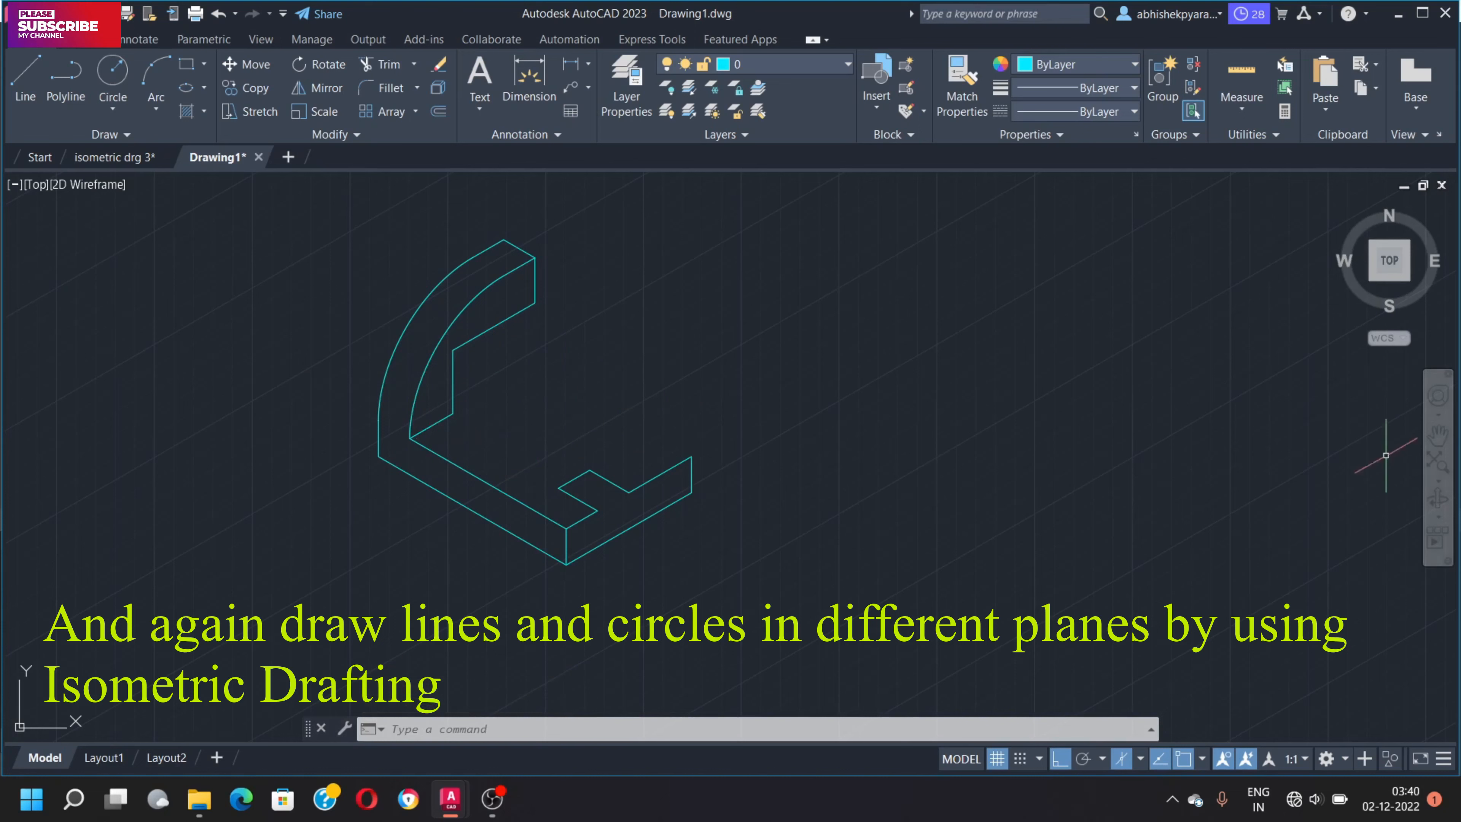
# - On the top isoplane, draw a line 40 at 330° from the profile's inner lower corner, continuing about 75 at 30°
pyautogui.click(1140, 759)
pyautogui.click(1154, 705)
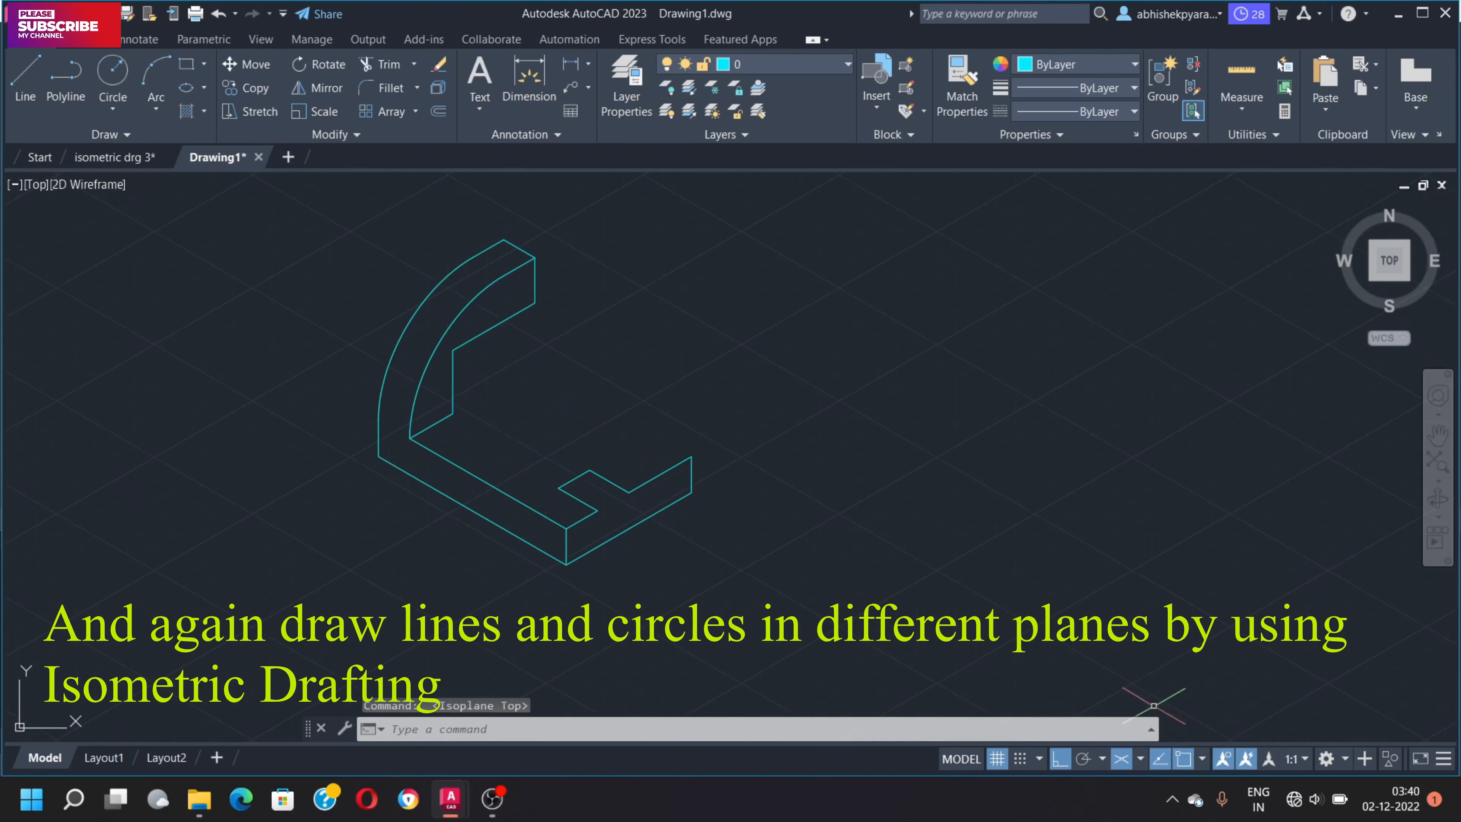
pyautogui.write('l')
pyautogui.press('Return')
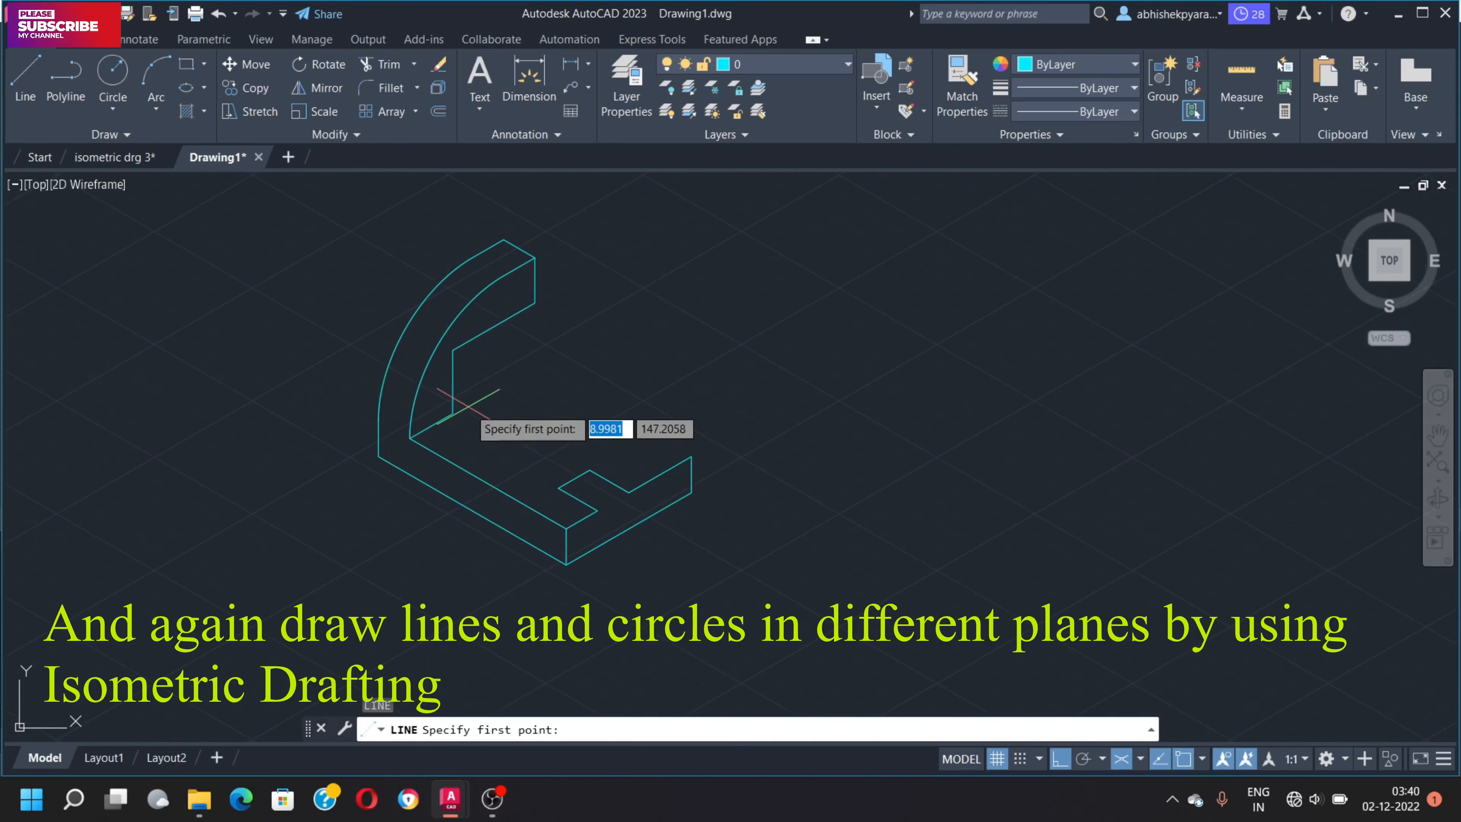
pyautogui.scroll(3, 468, 408)
pyautogui.scroll(-3, 463, 408)
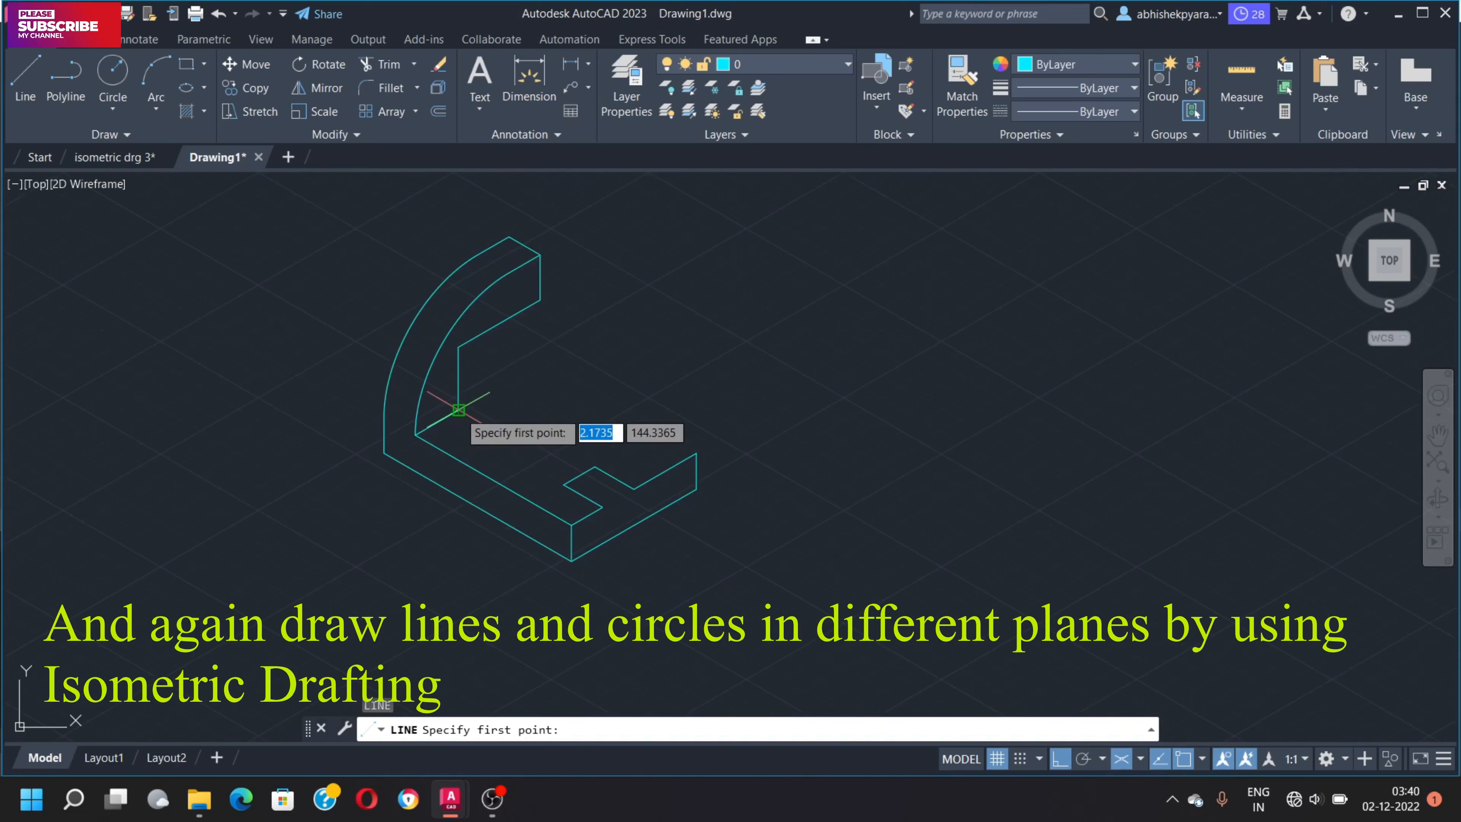
pyautogui.click(458, 410)
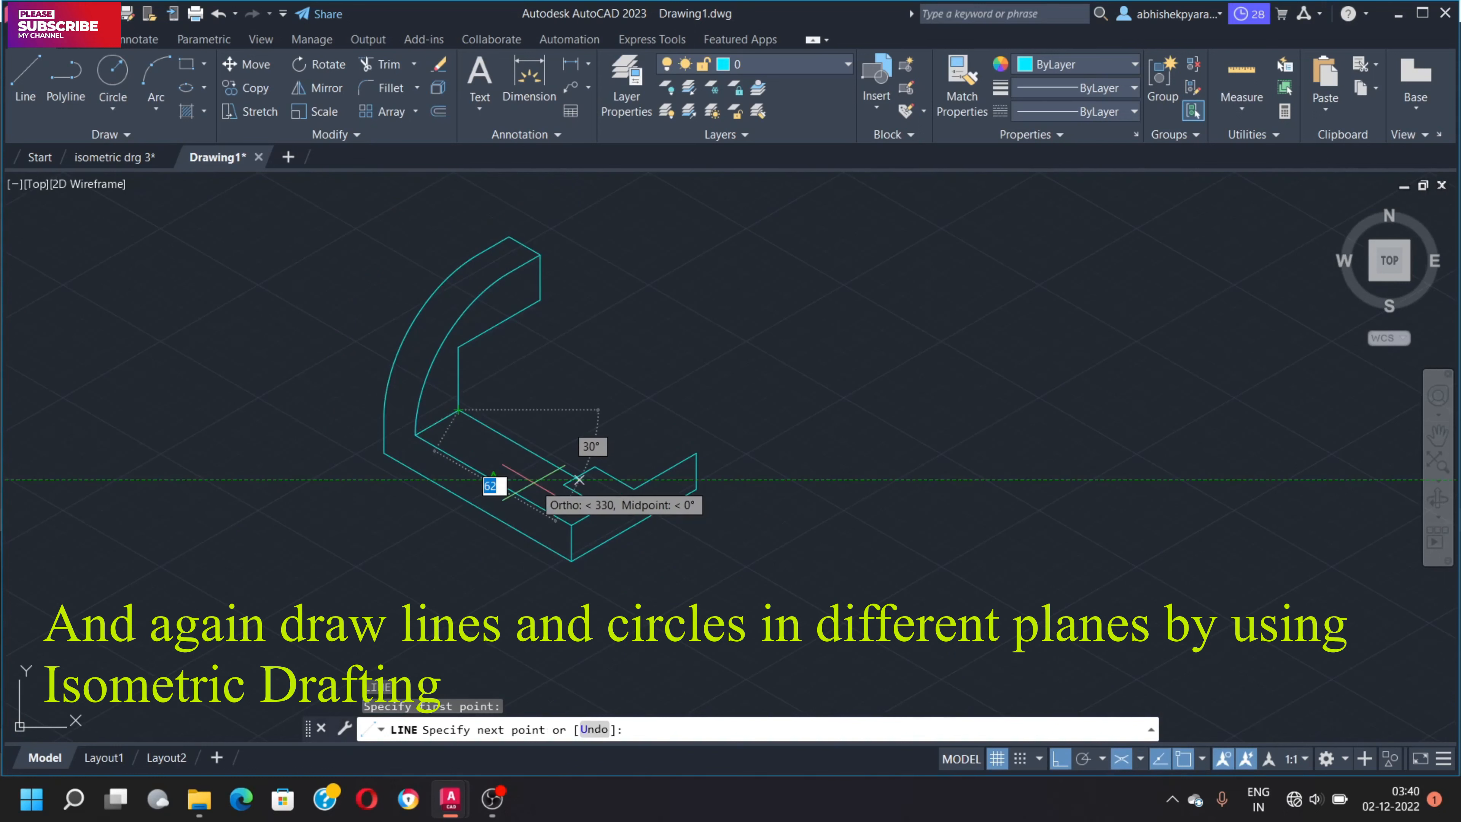
pyautogui.write('40')
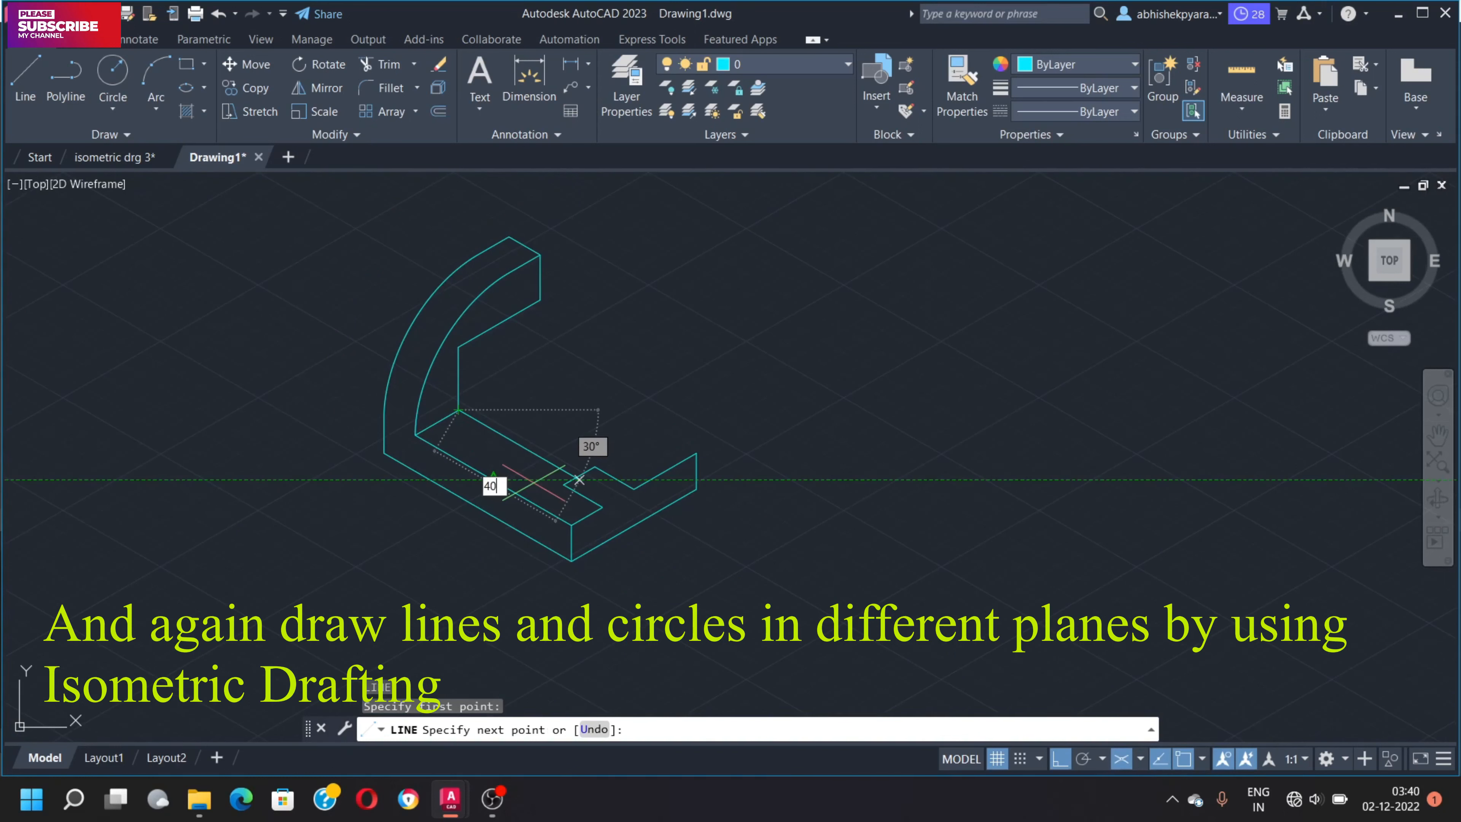
pyautogui.press('Return')
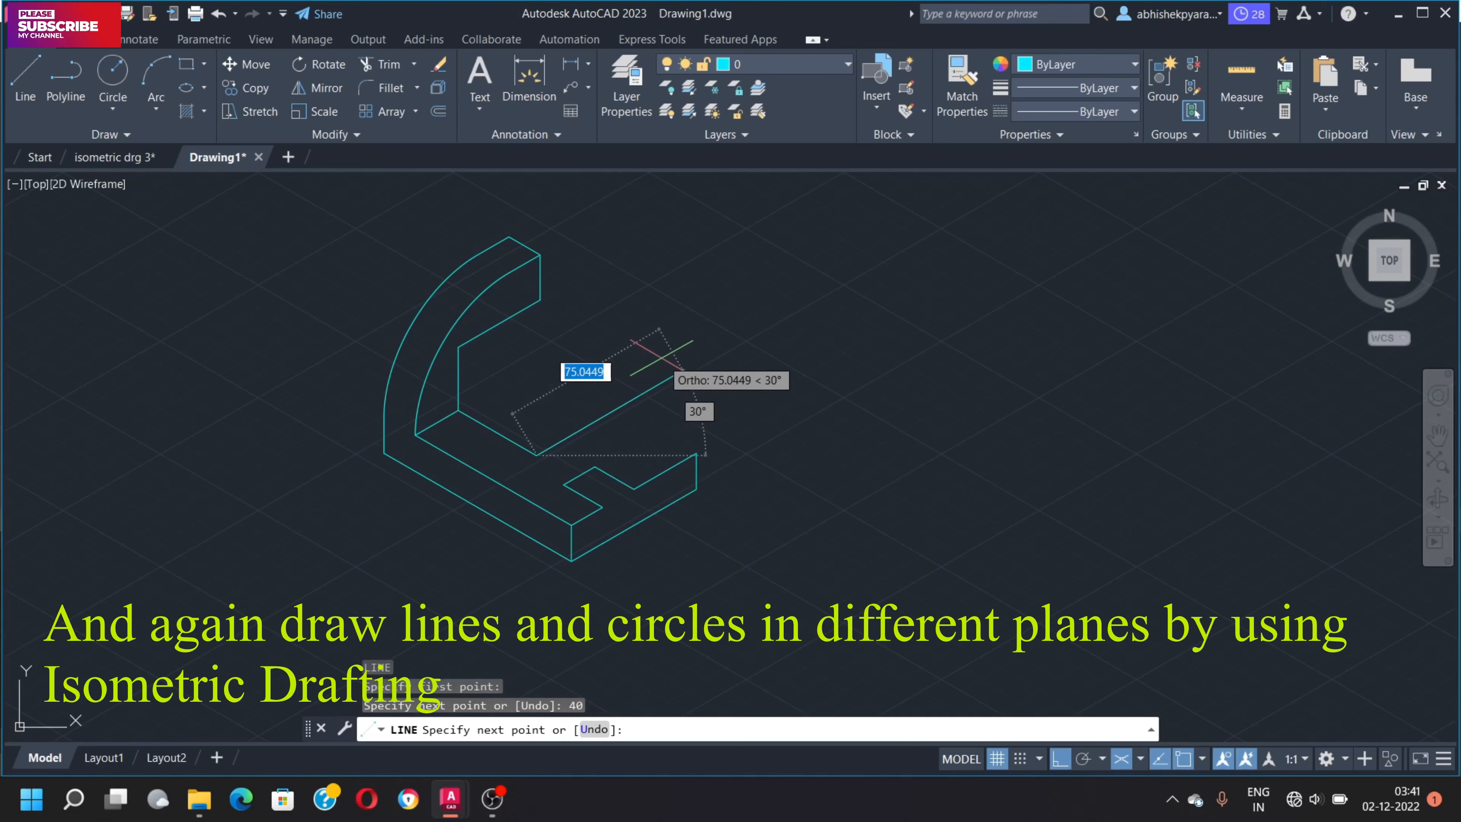
pyautogui.click(663, 357)
pyautogui.press('Escape')
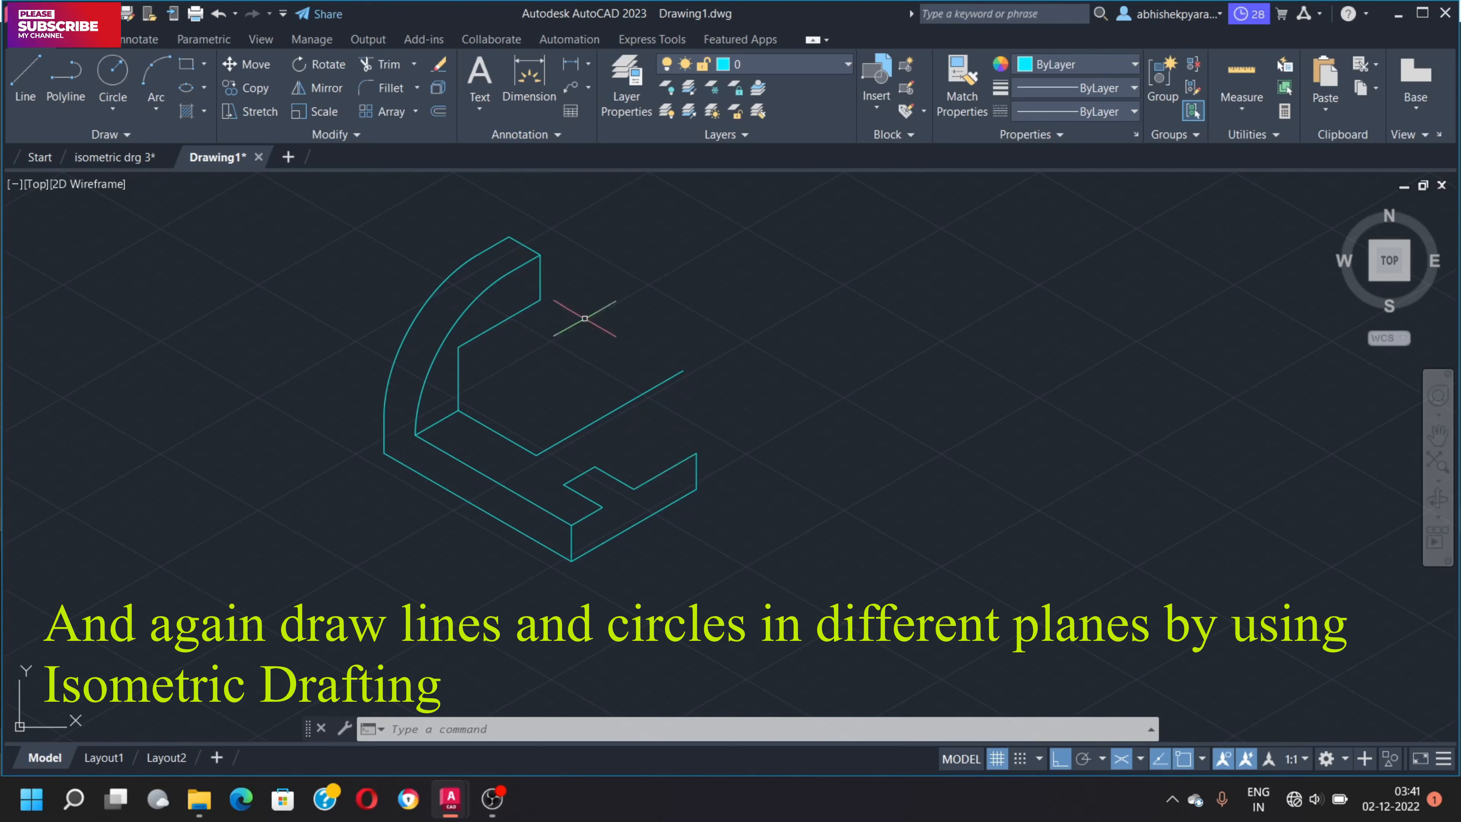
# - From the lower end of the upright's 20-unit edge, draw consecutive lines of 8, 24 and 8 at 330°
pyautogui.write('l')
pyautogui.press('Return')
pyautogui.click(540, 300)
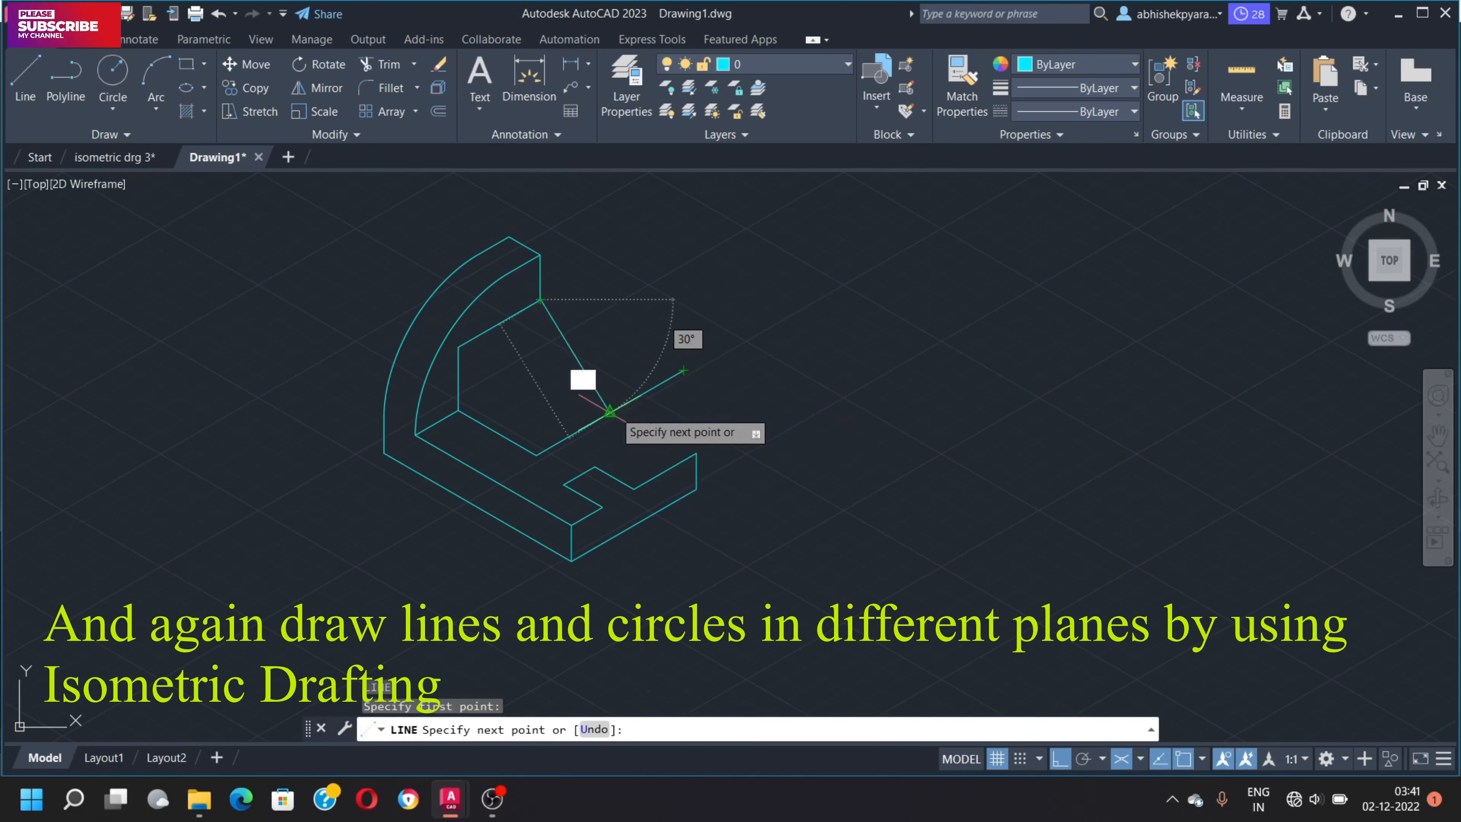
pyautogui.write('8')
pyautogui.press('Return')
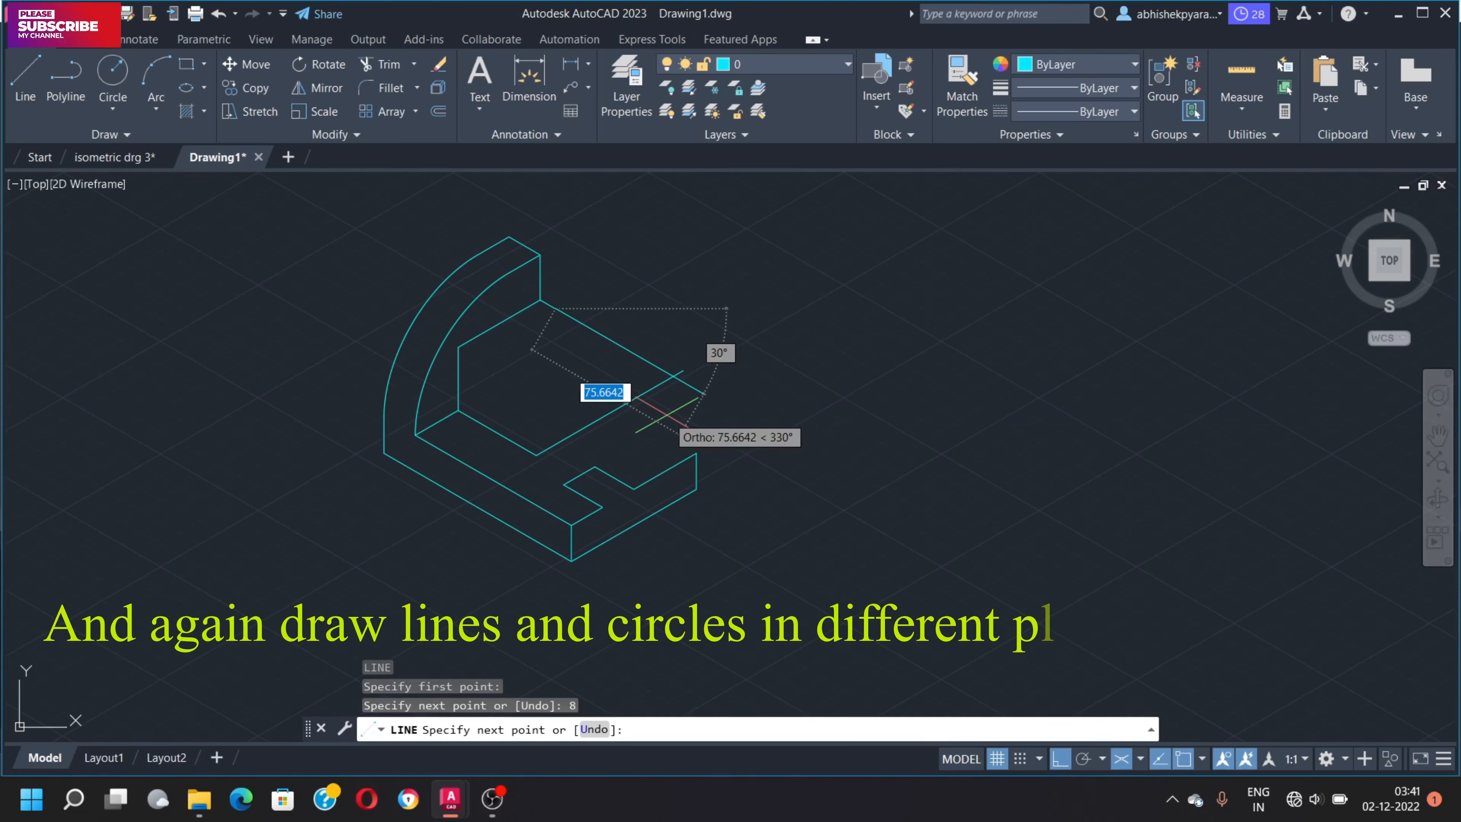
pyautogui.write('24')
pyautogui.press('Return')
pyautogui.write('8')
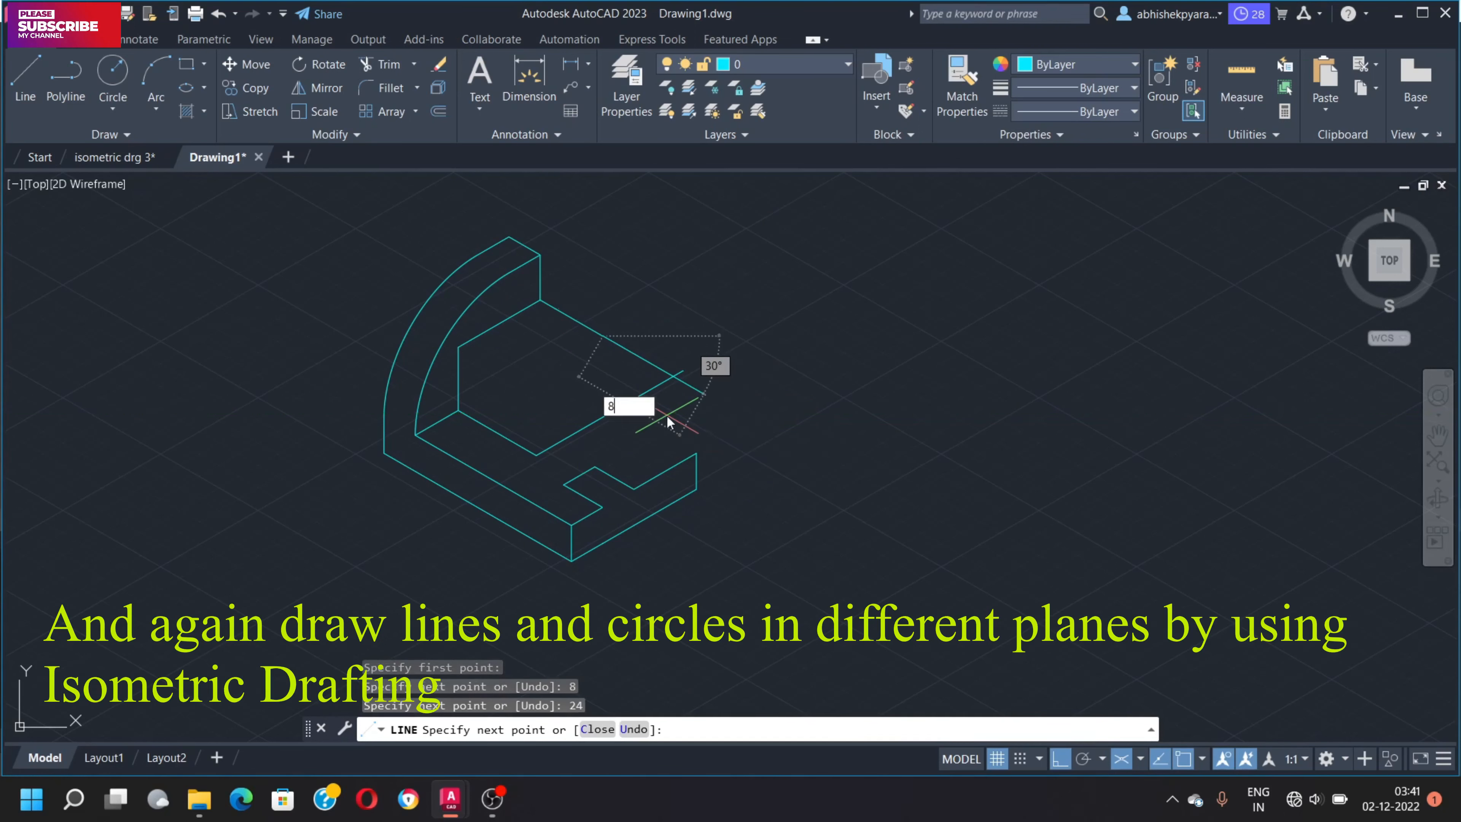
pyautogui.press('Return')
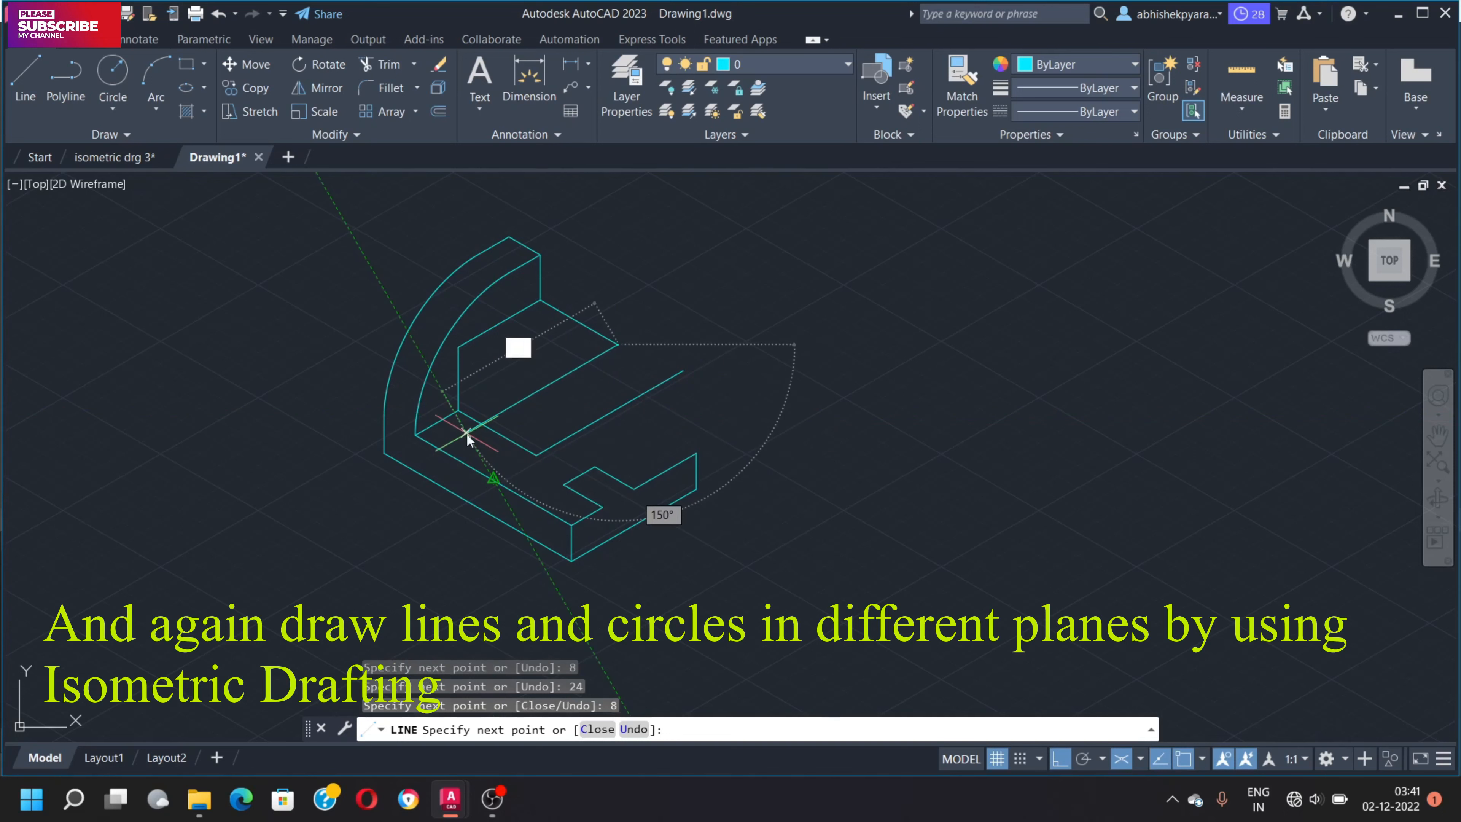
# - Close the block's upper face with a 42 line at 210° and segments of 8, 24 and 8 back to the upright
pyautogui.press('Return')
pyautogui.scroll(2, 466, 431)
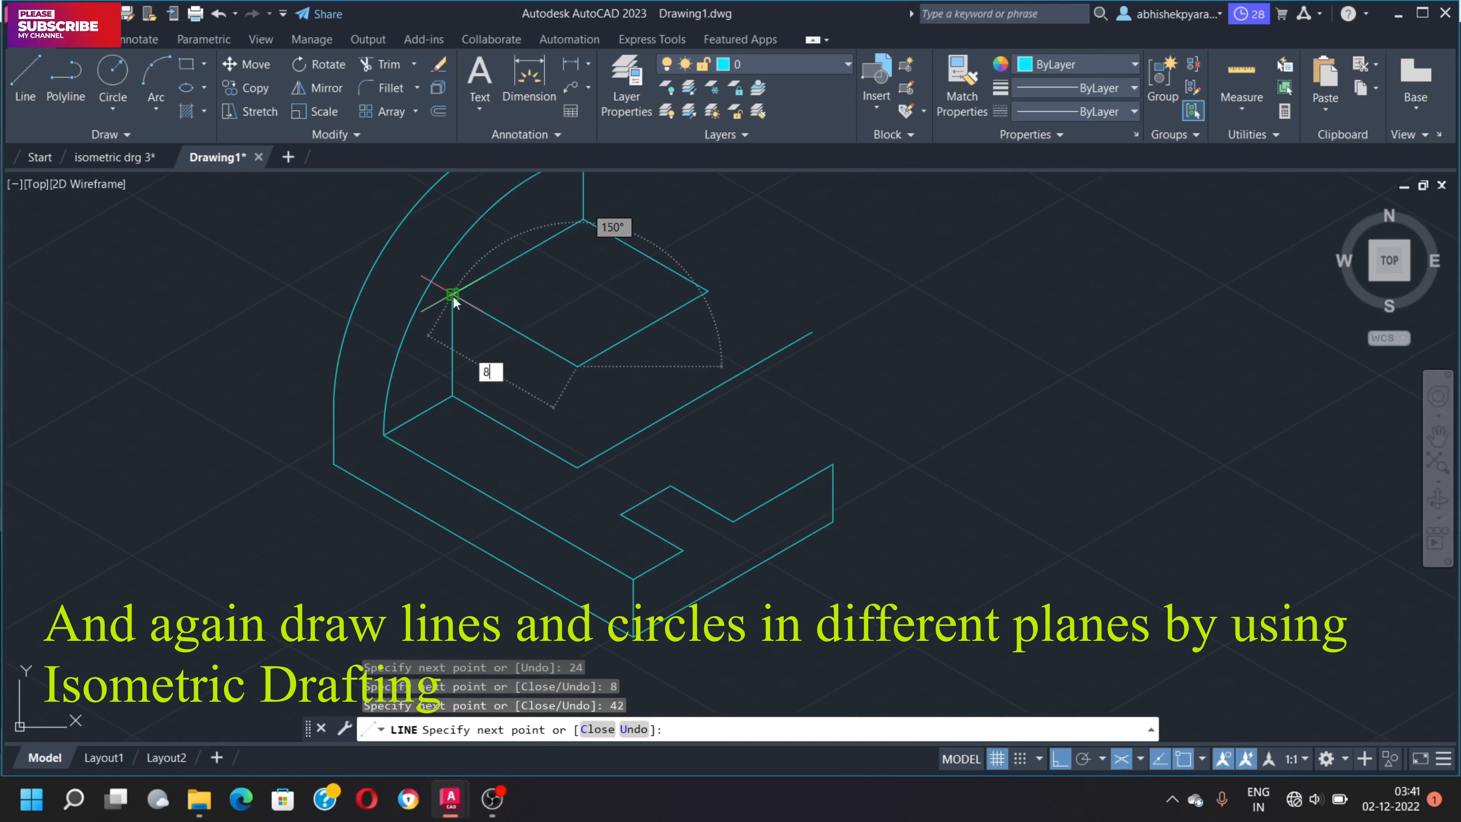
pyautogui.write('8')
pyautogui.press('Return')
pyautogui.write('8')
pyautogui.press('Return')
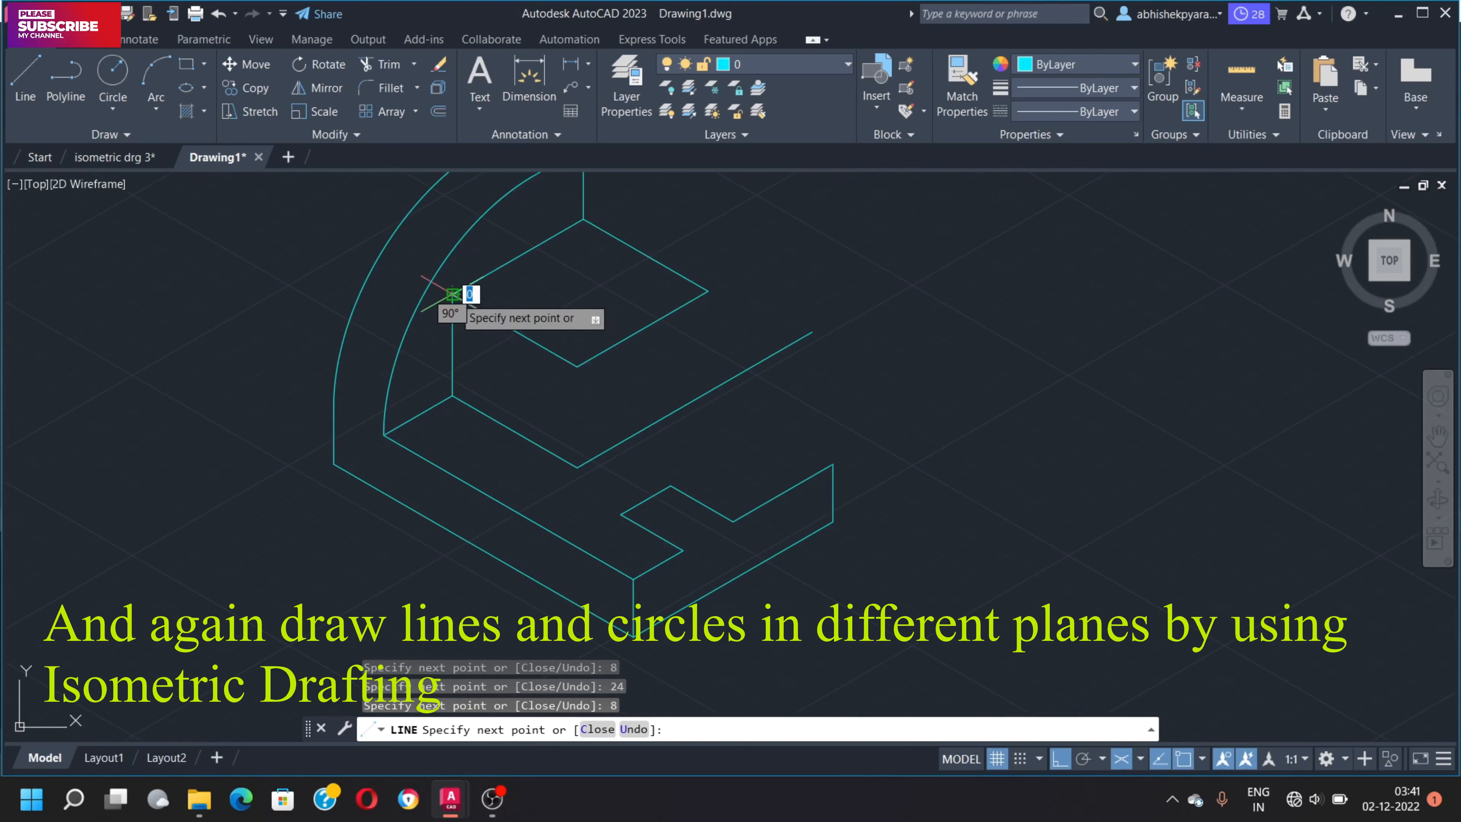
pyautogui.press('Escape')
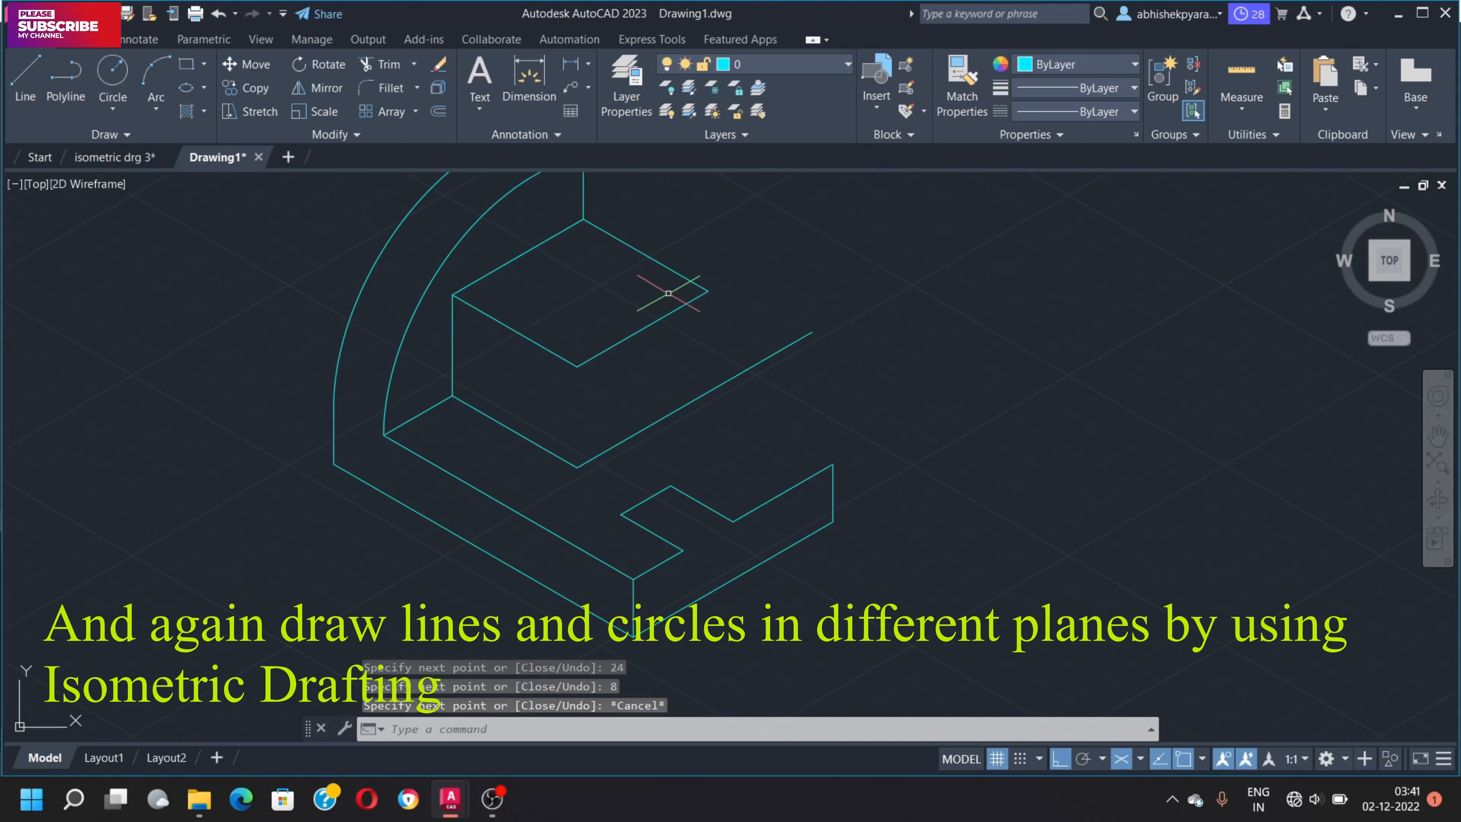
# - Draw two parallel lines across the block's upper face, joining the opposite points where its 8 and 24 segments meet
pyautogui.press('Return')
pyautogui.scroll(2, 668, 294)
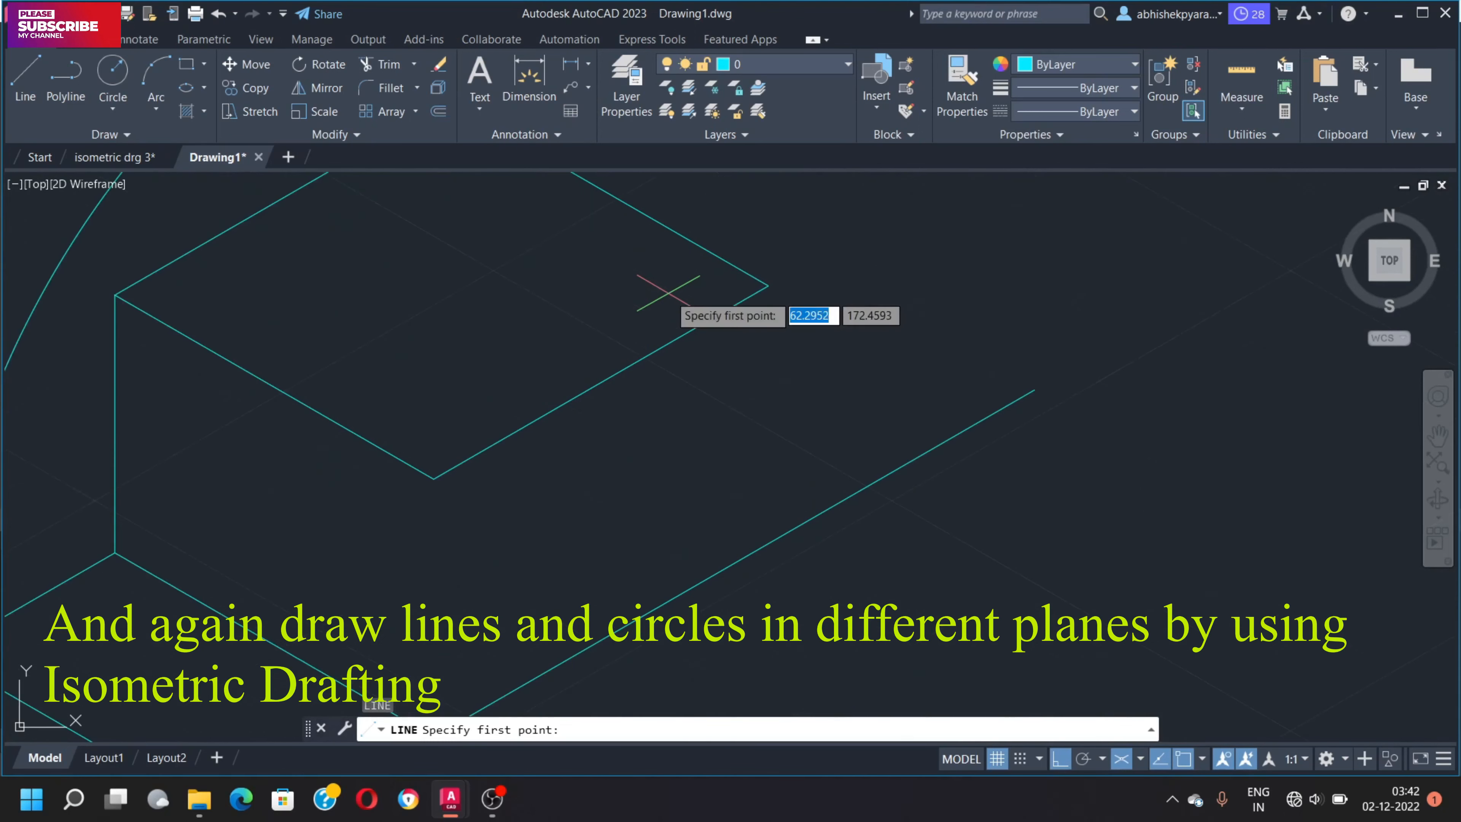
pyautogui.scroll(-3, 516, 264)
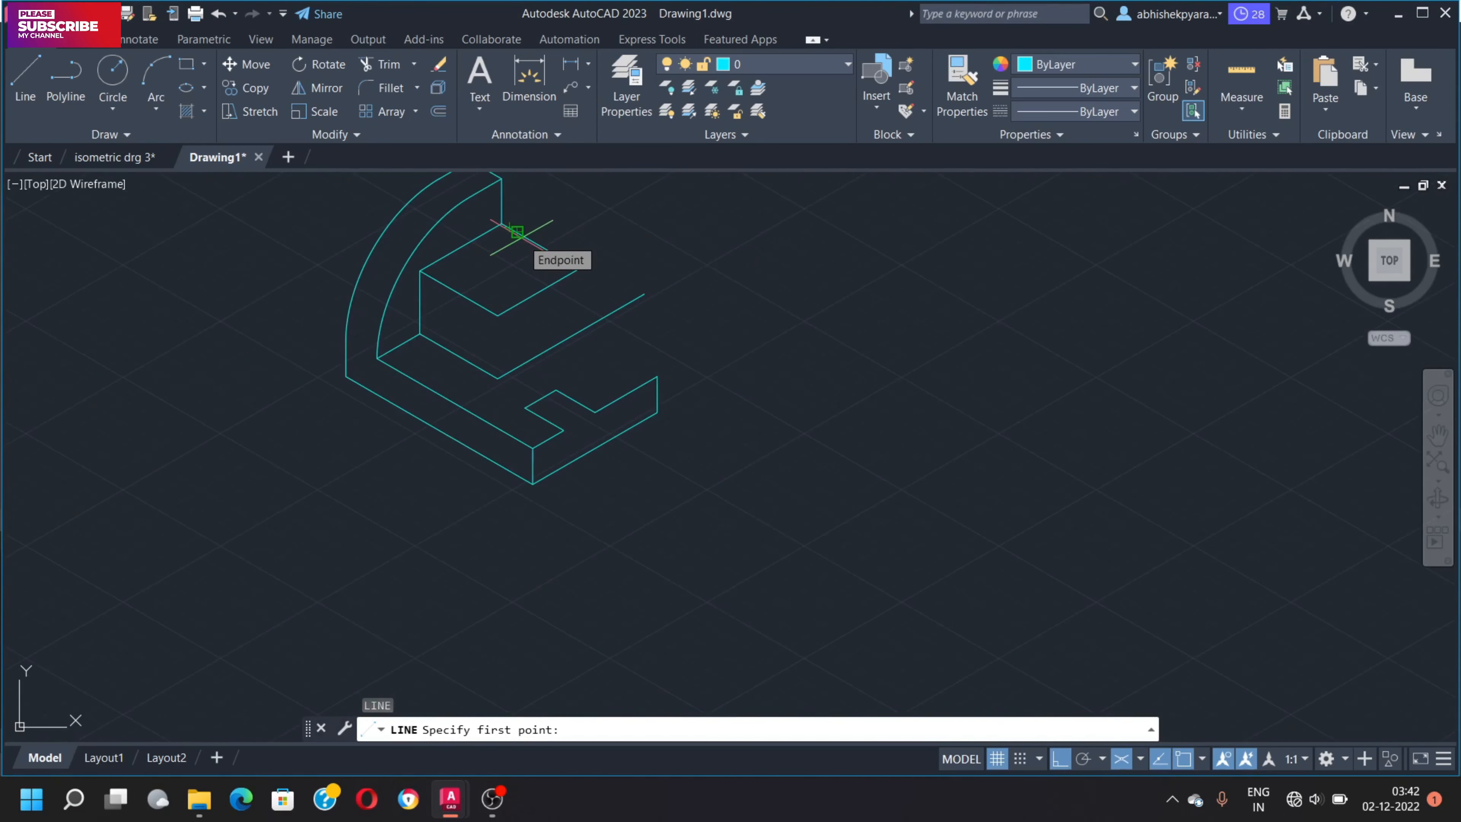
pyautogui.click(516, 232)
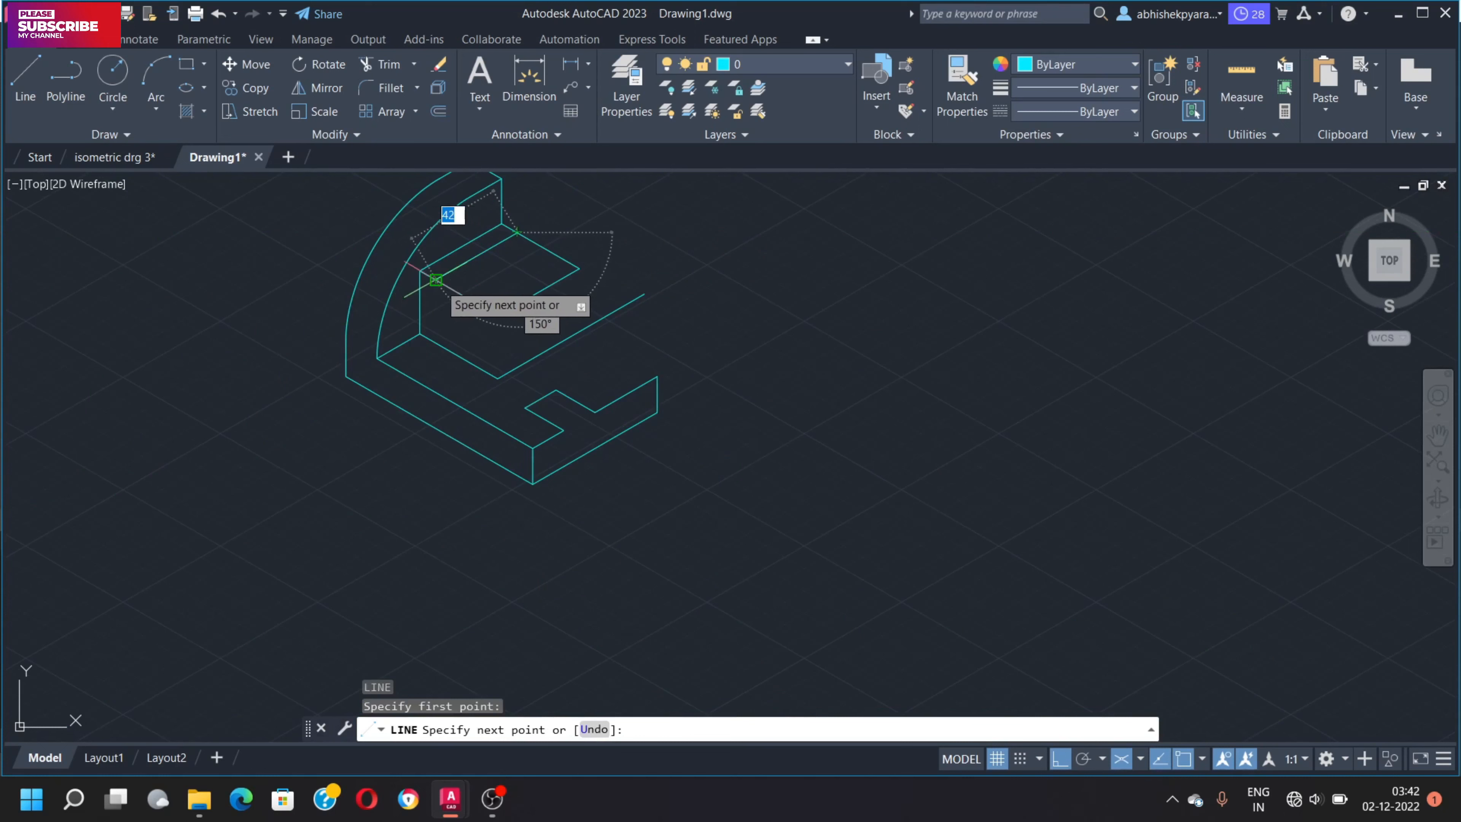
pyautogui.click(436, 279)
pyautogui.press('Escape')
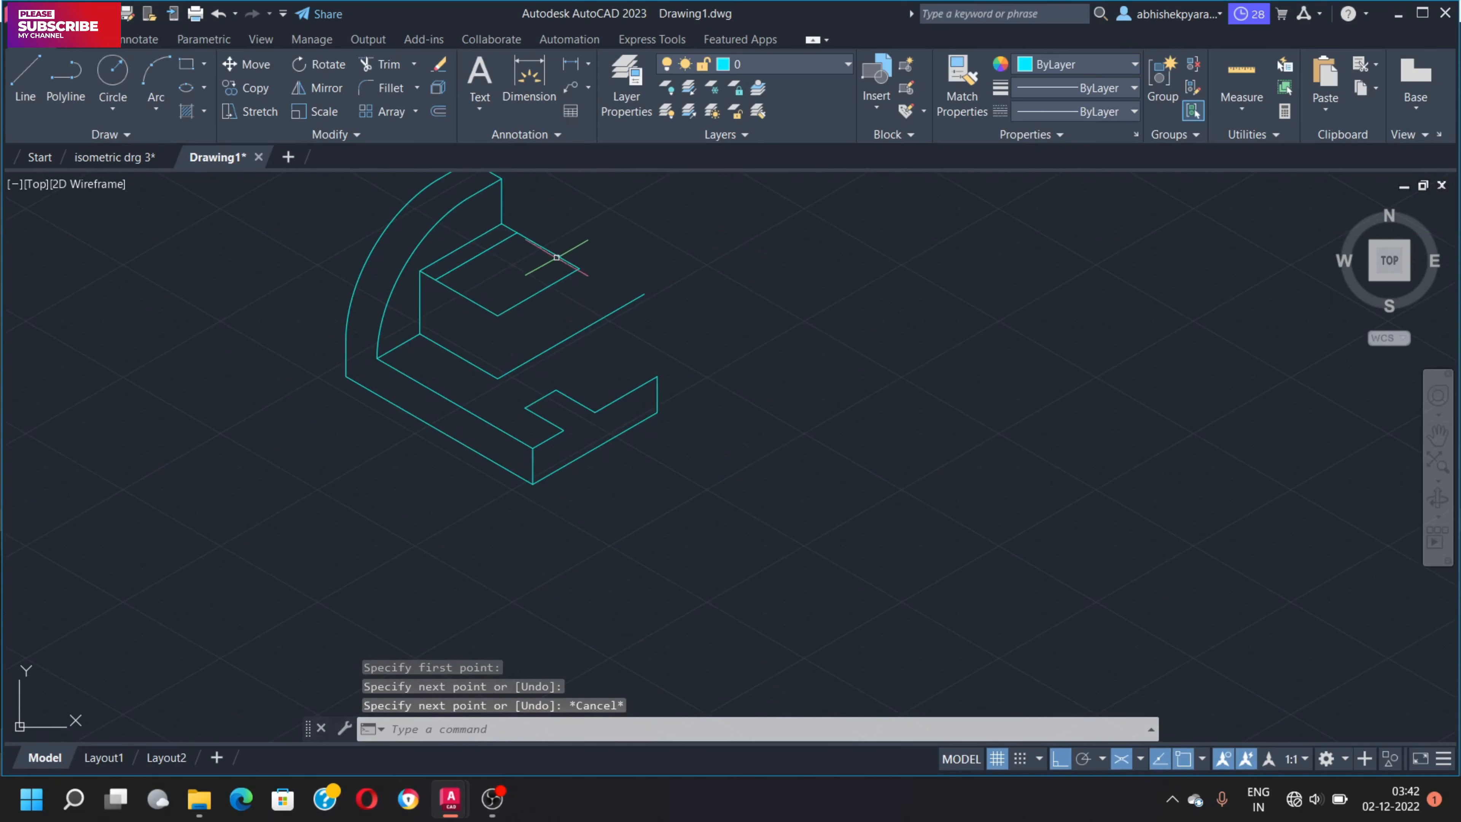
pyautogui.press('space')
pyautogui.click(559, 259)
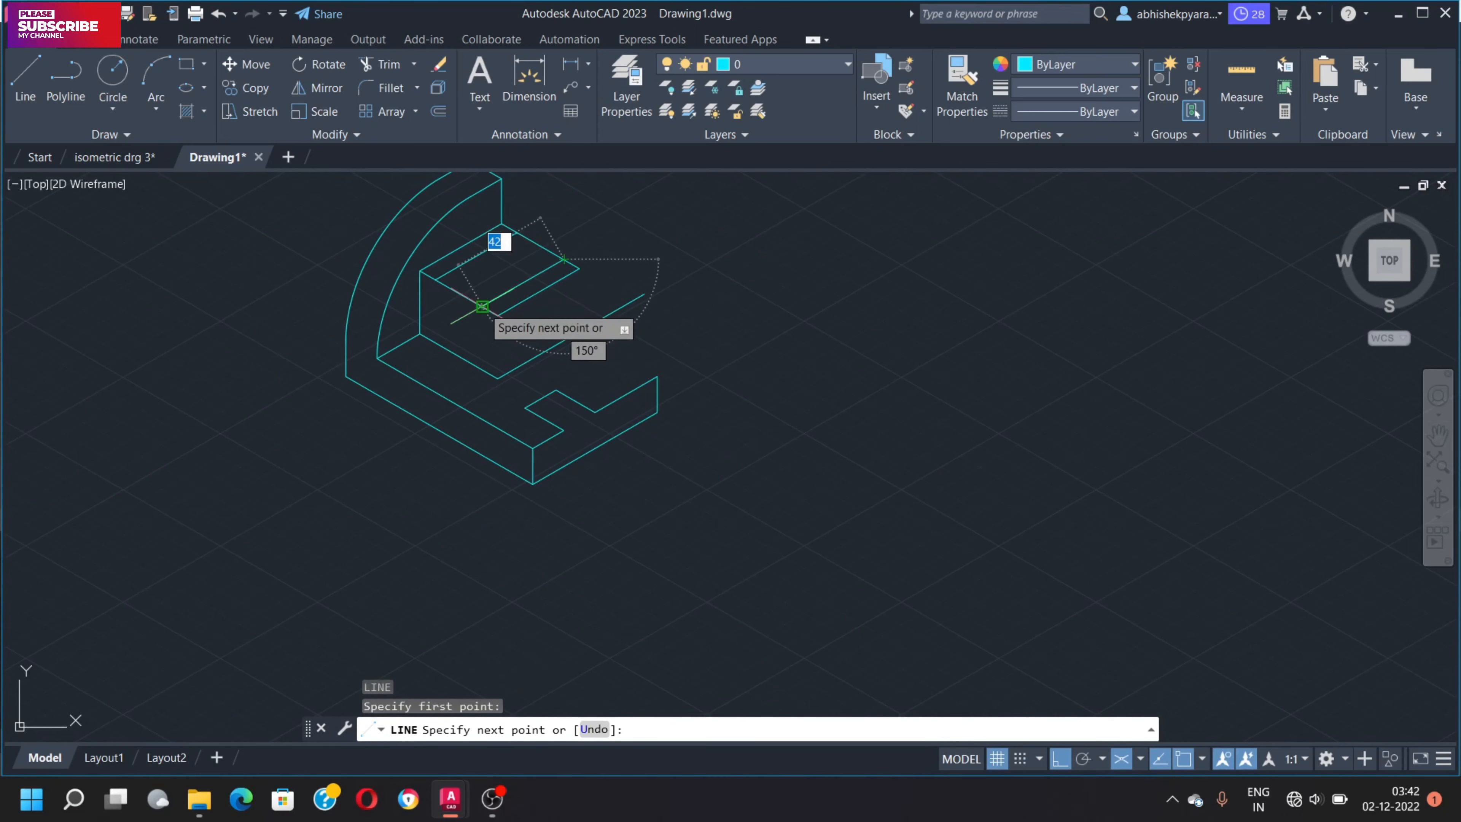
pyautogui.press('Escape')
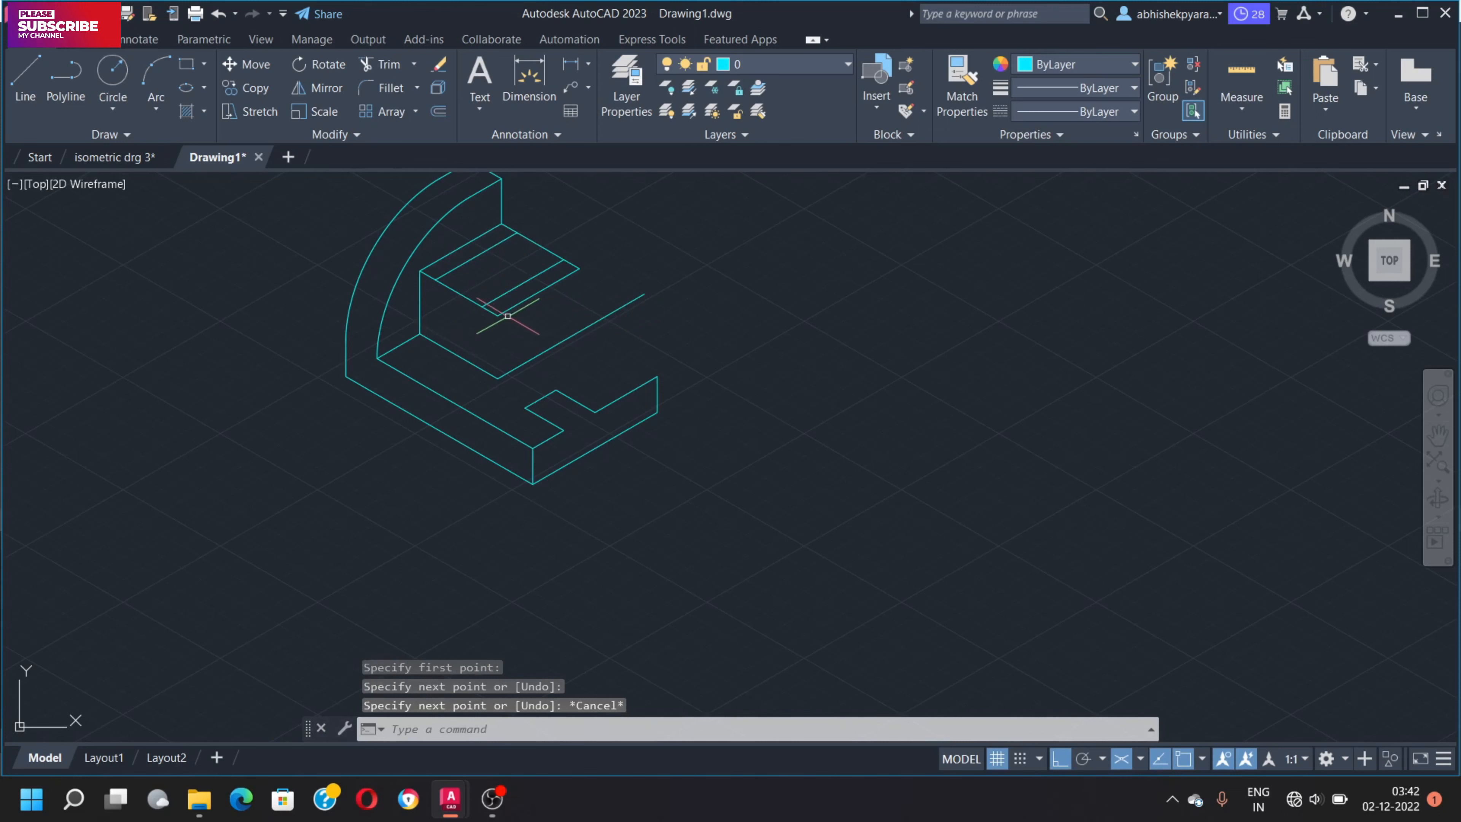
# - Draw the block's vertical front edge down to the base, and a sloped line from the upper face's far corner to the base's outer upper corner
pyautogui.press('space')
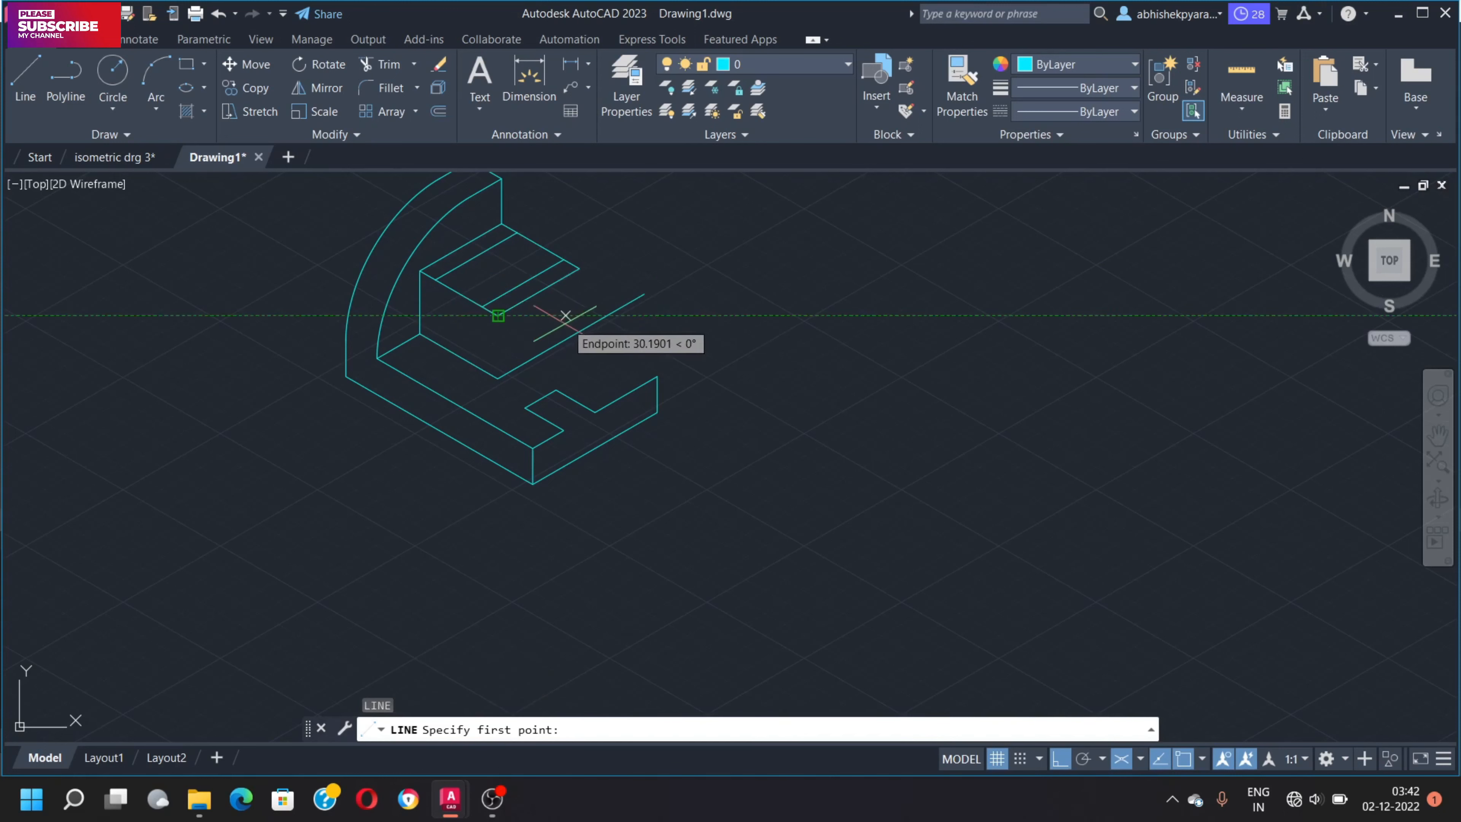
pyautogui.click(498, 316)
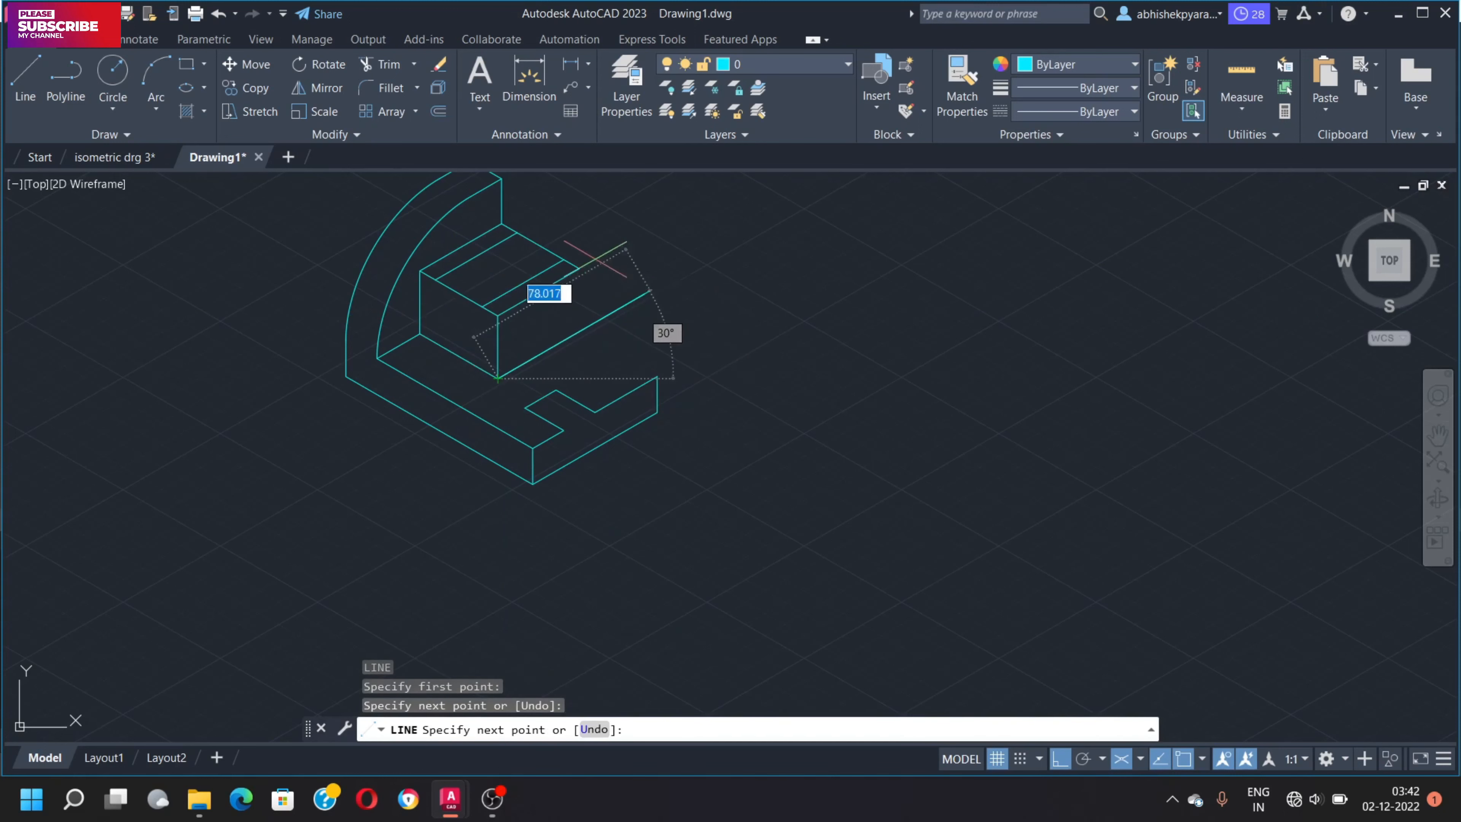
pyautogui.press('Escape')
pyautogui.press('space')
pyautogui.click(579, 268)
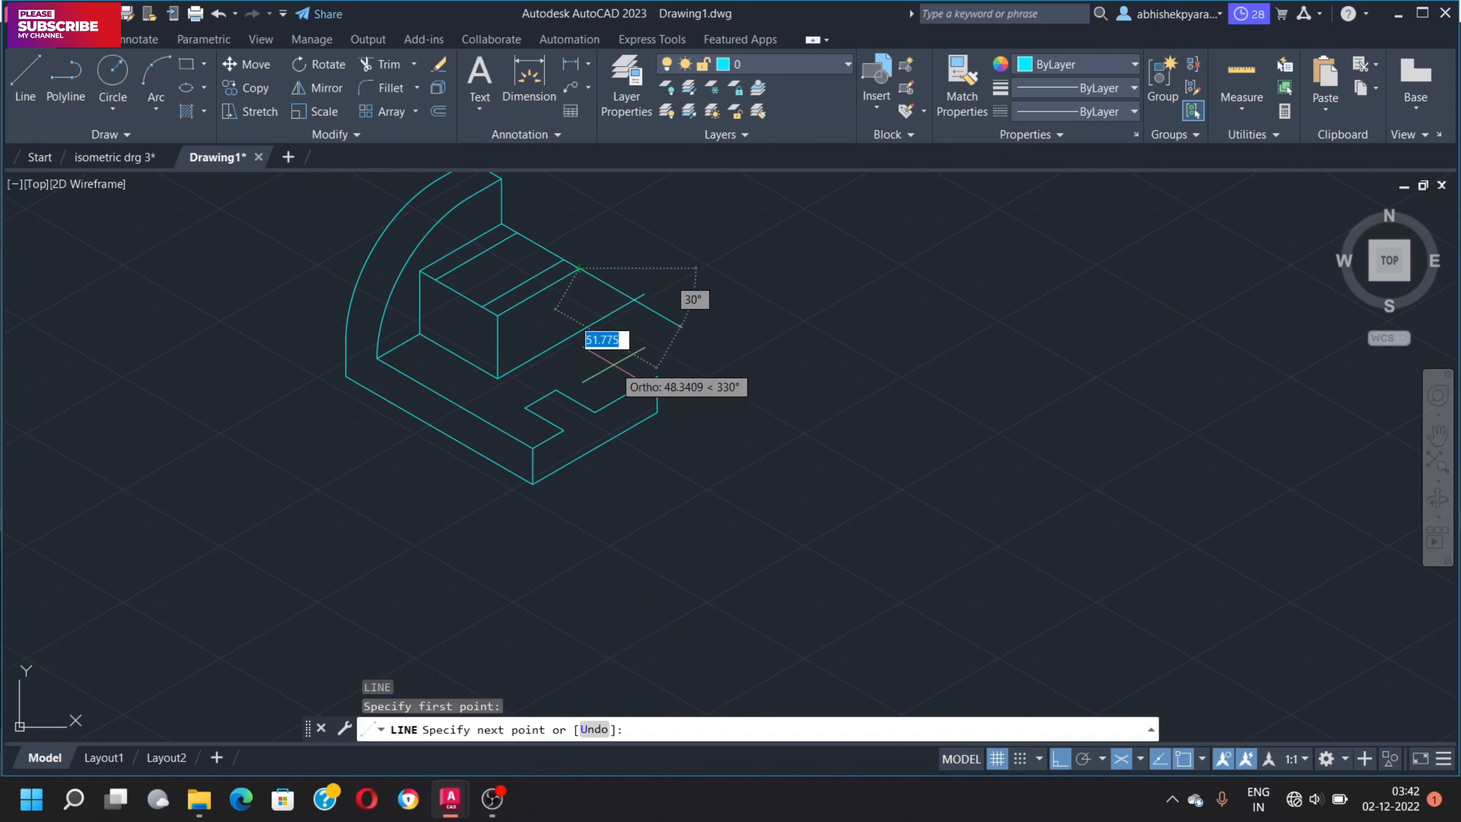
pyautogui.click(657, 375)
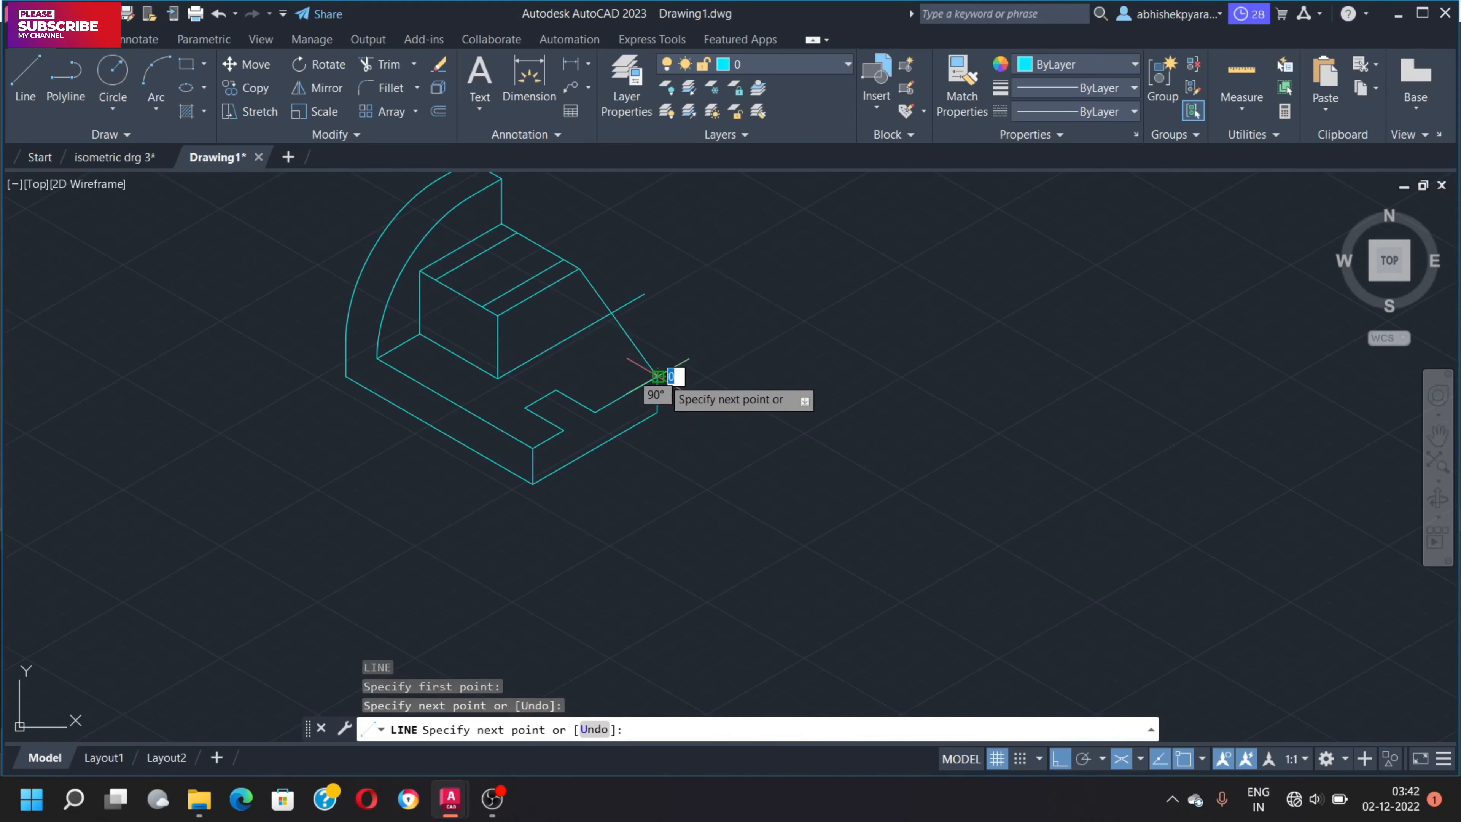
pyautogui.press('Escape')
# - Copy the sloped line 12 units at 210° along the block's upper edge
pyautogui.click(609, 310)
pyautogui.click(271, 92)
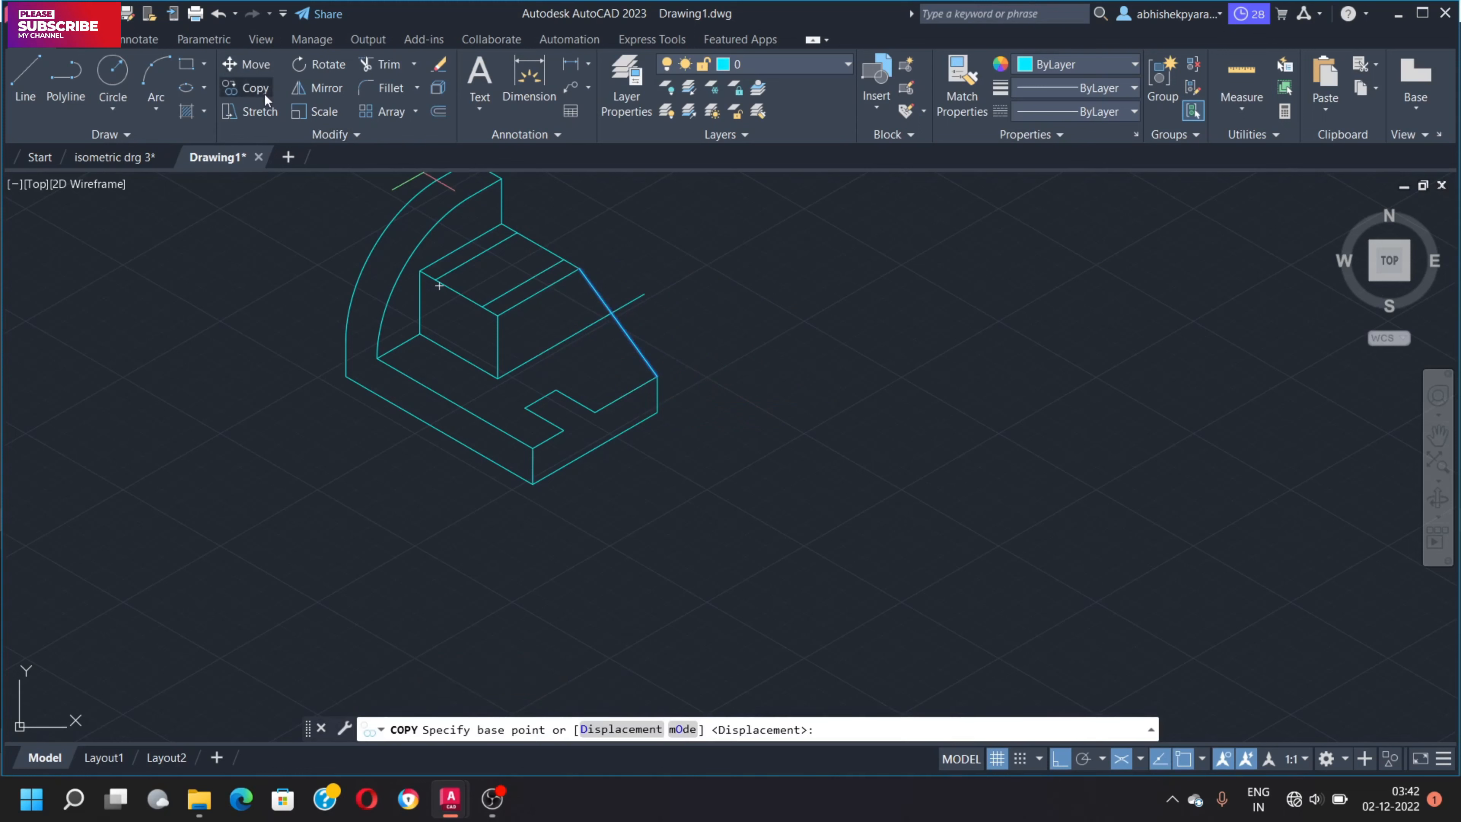
pyautogui.click(579, 267)
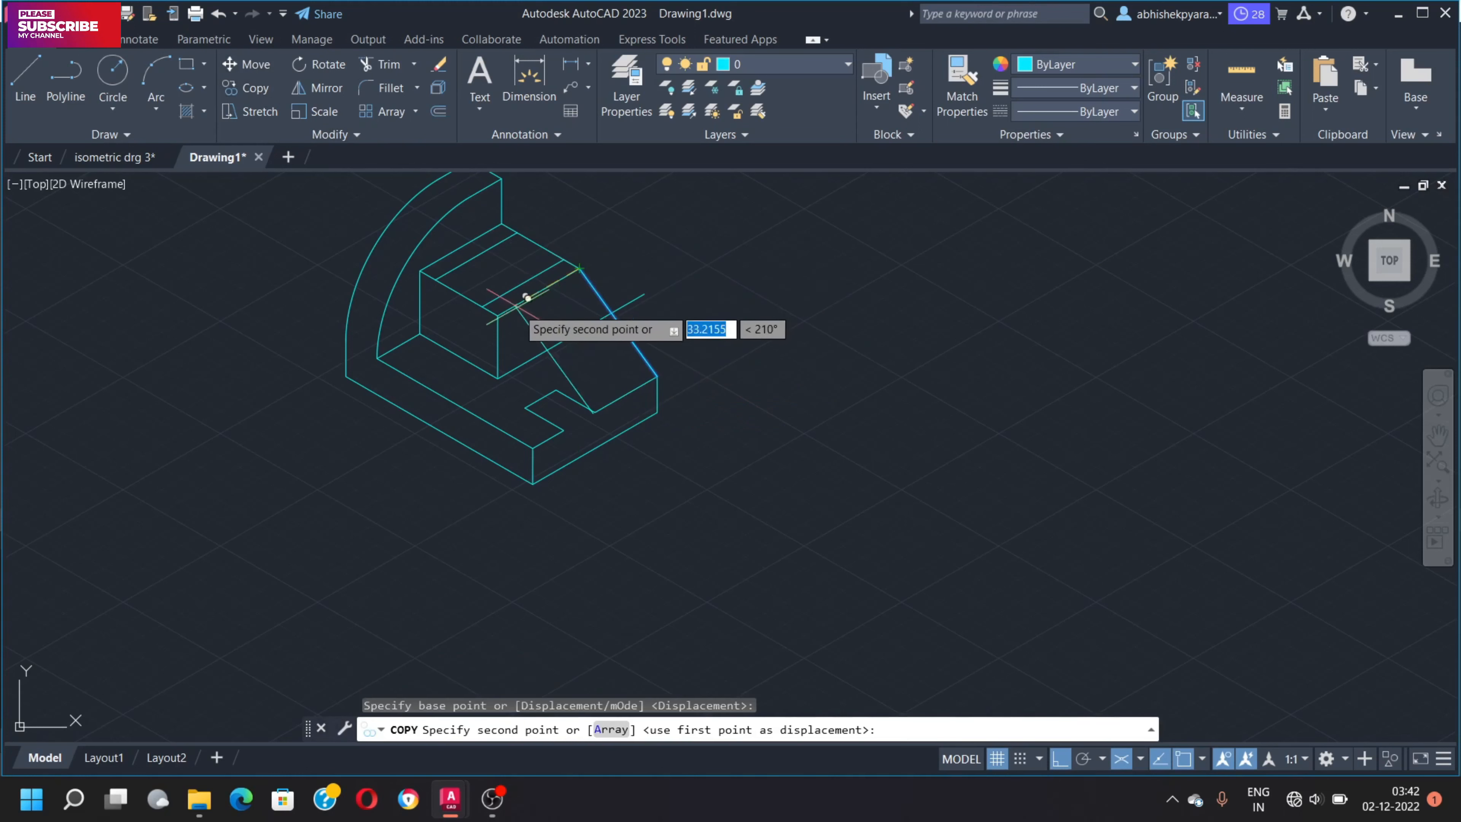
pyautogui.write('12')
pyautogui.press('Return')
pyautogui.press('Escape')
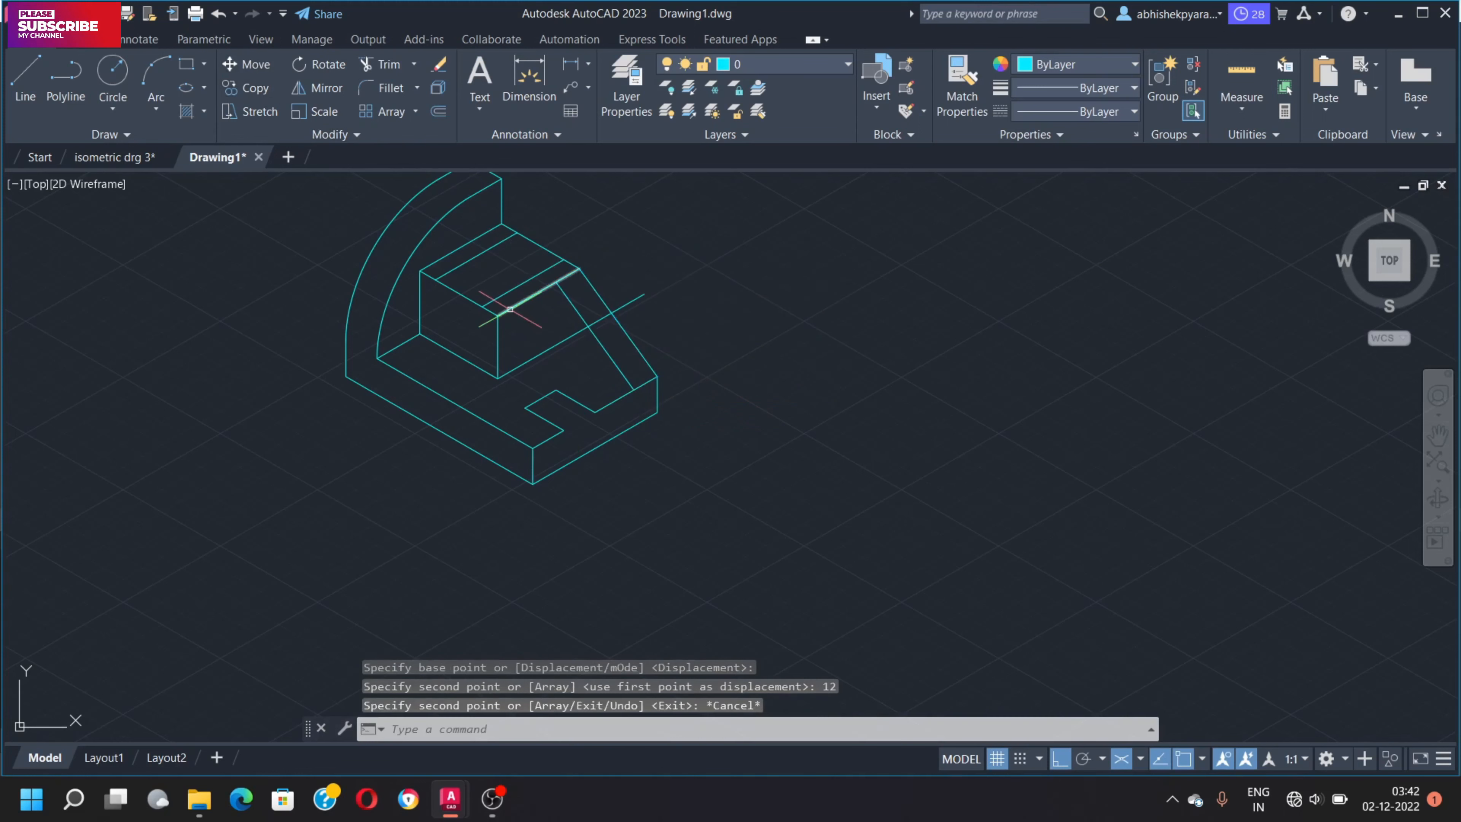
# - Draw a line 28 down from the copied slope's upper end, continuing to the copied slope's lower end
pyautogui.write('l')
pyautogui.press('Return')
pyautogui.click(556, 281)
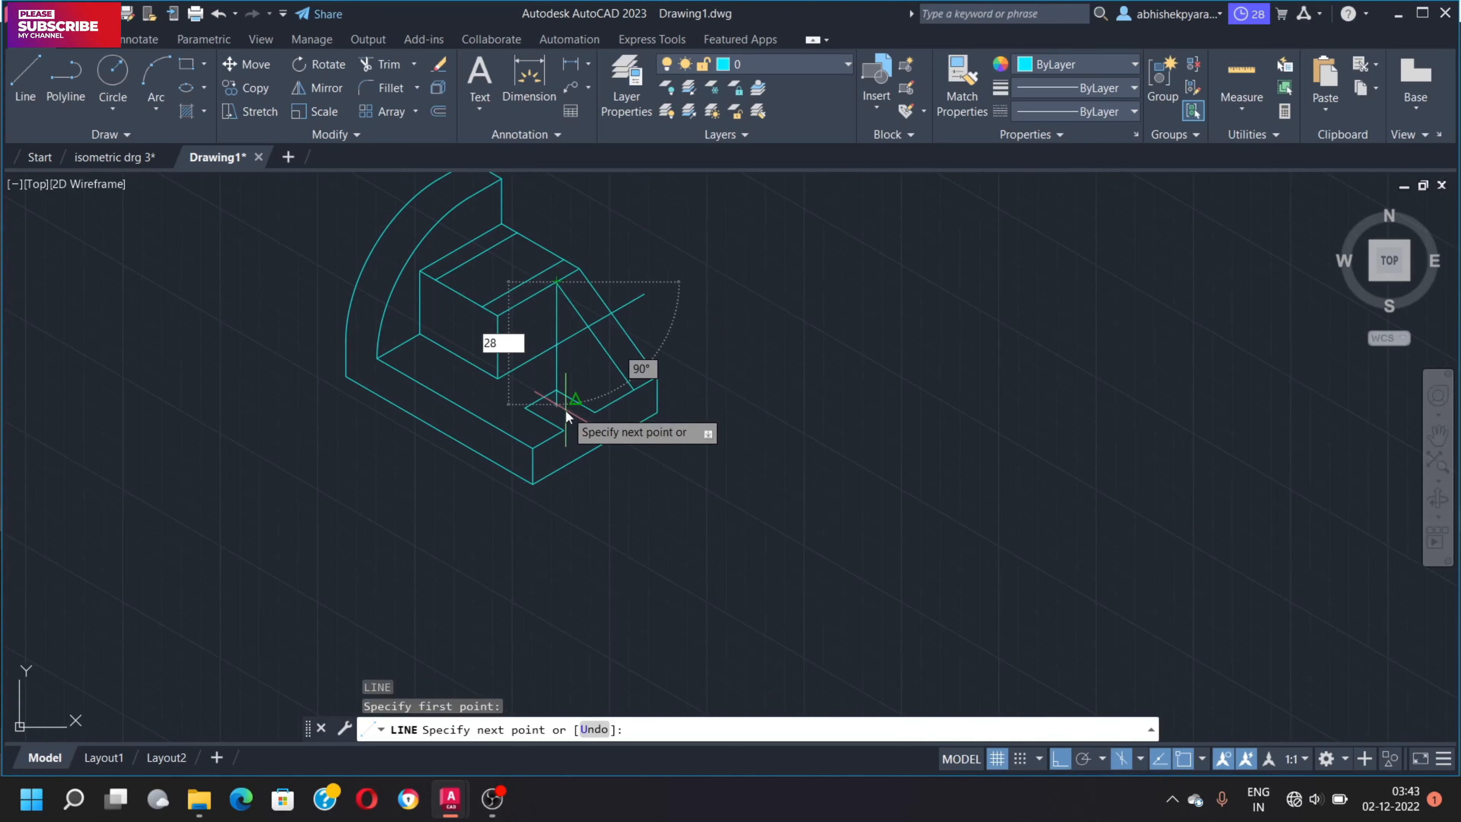
pyautogui.write('28')
pyautogui.press('Return')
pyautogui.click(633, 389)
pyautogui.press('Escape')
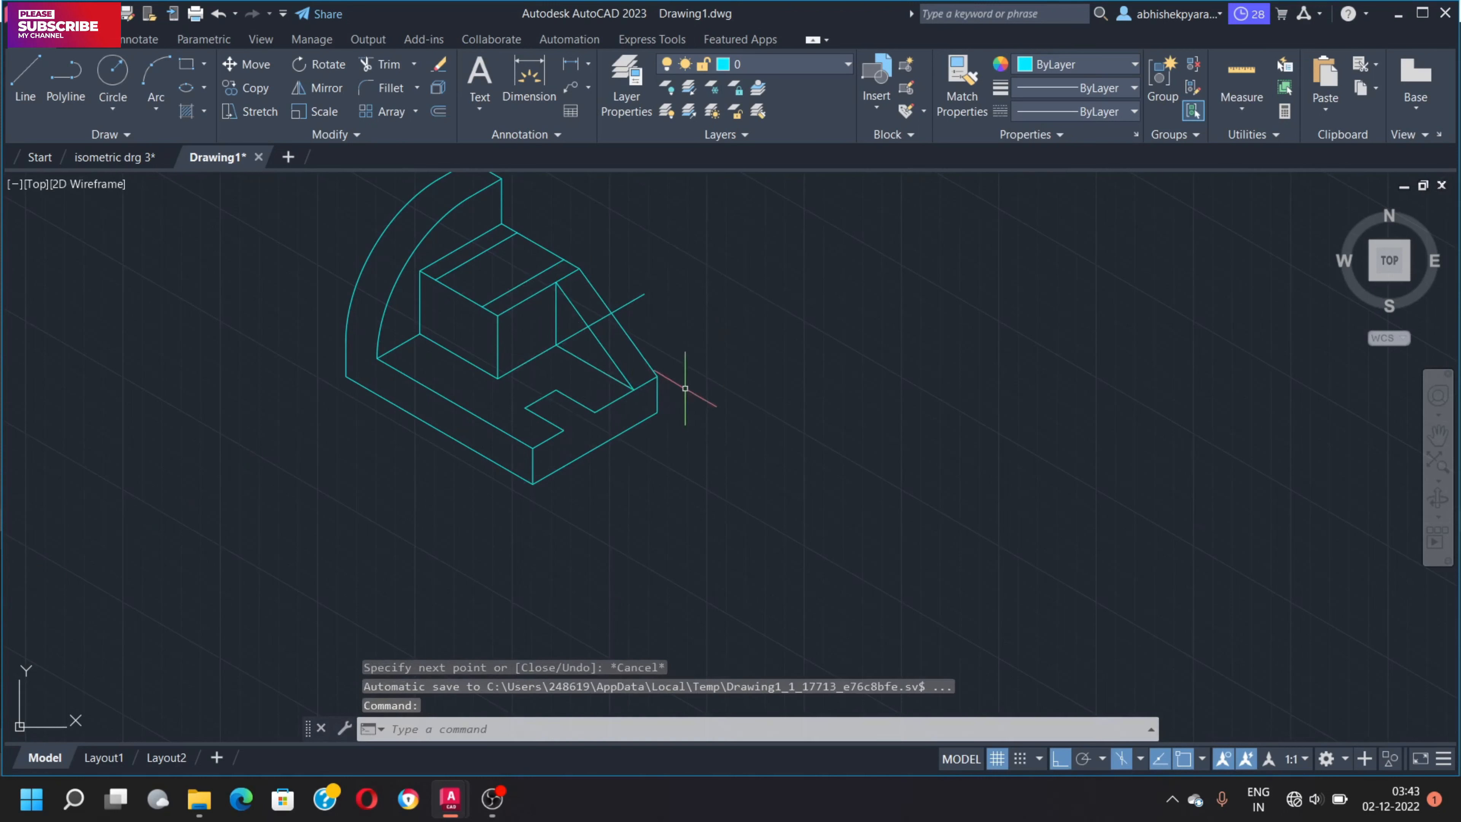
# - Trim away the long 30° base line beyond the rib's vertical edge
pyautogui.write('tr')
pyautogui.press('Return')
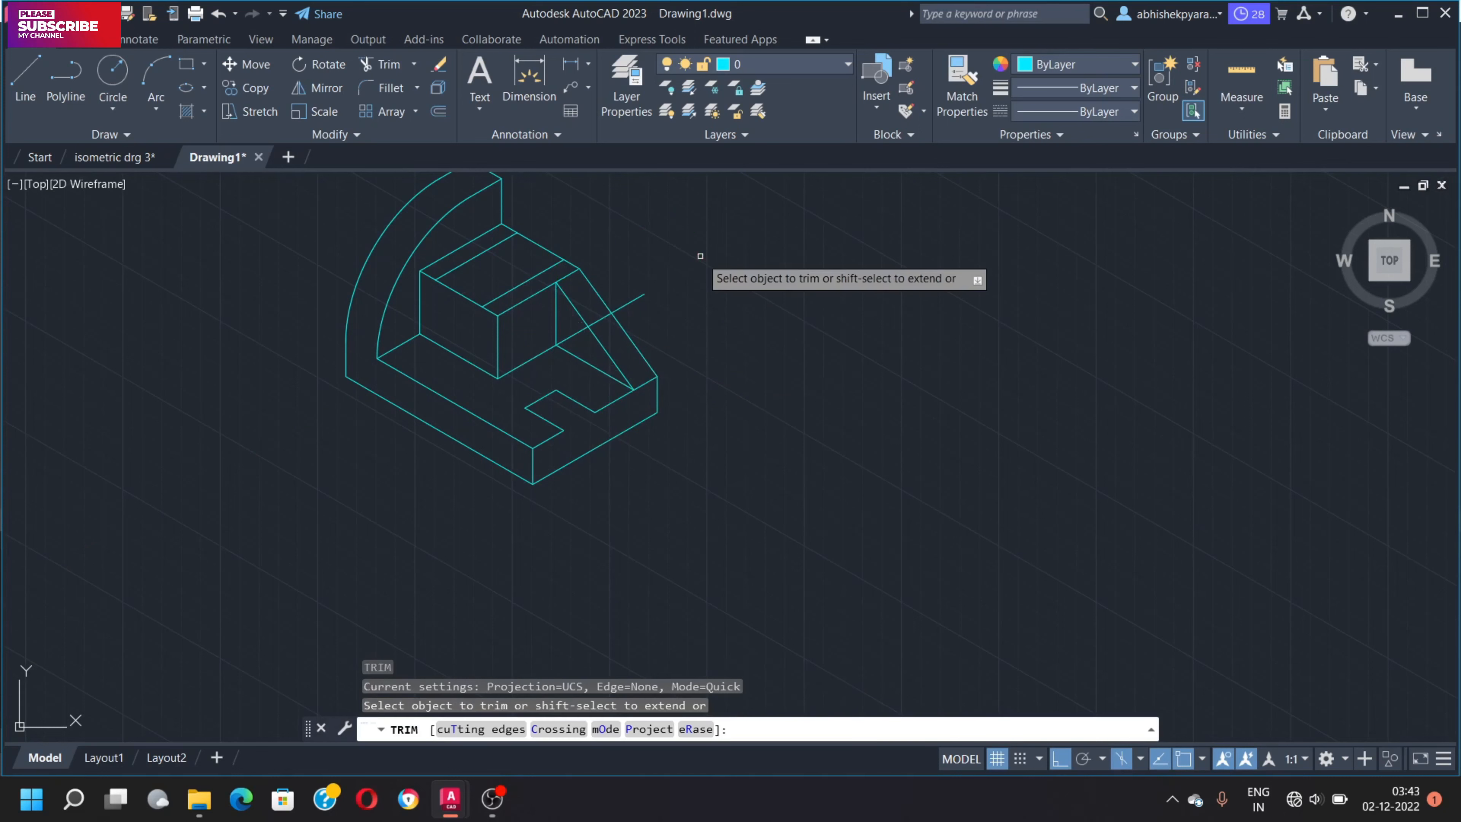
pyautogui.click(572, 336)
pyautogui.click(605, 316)
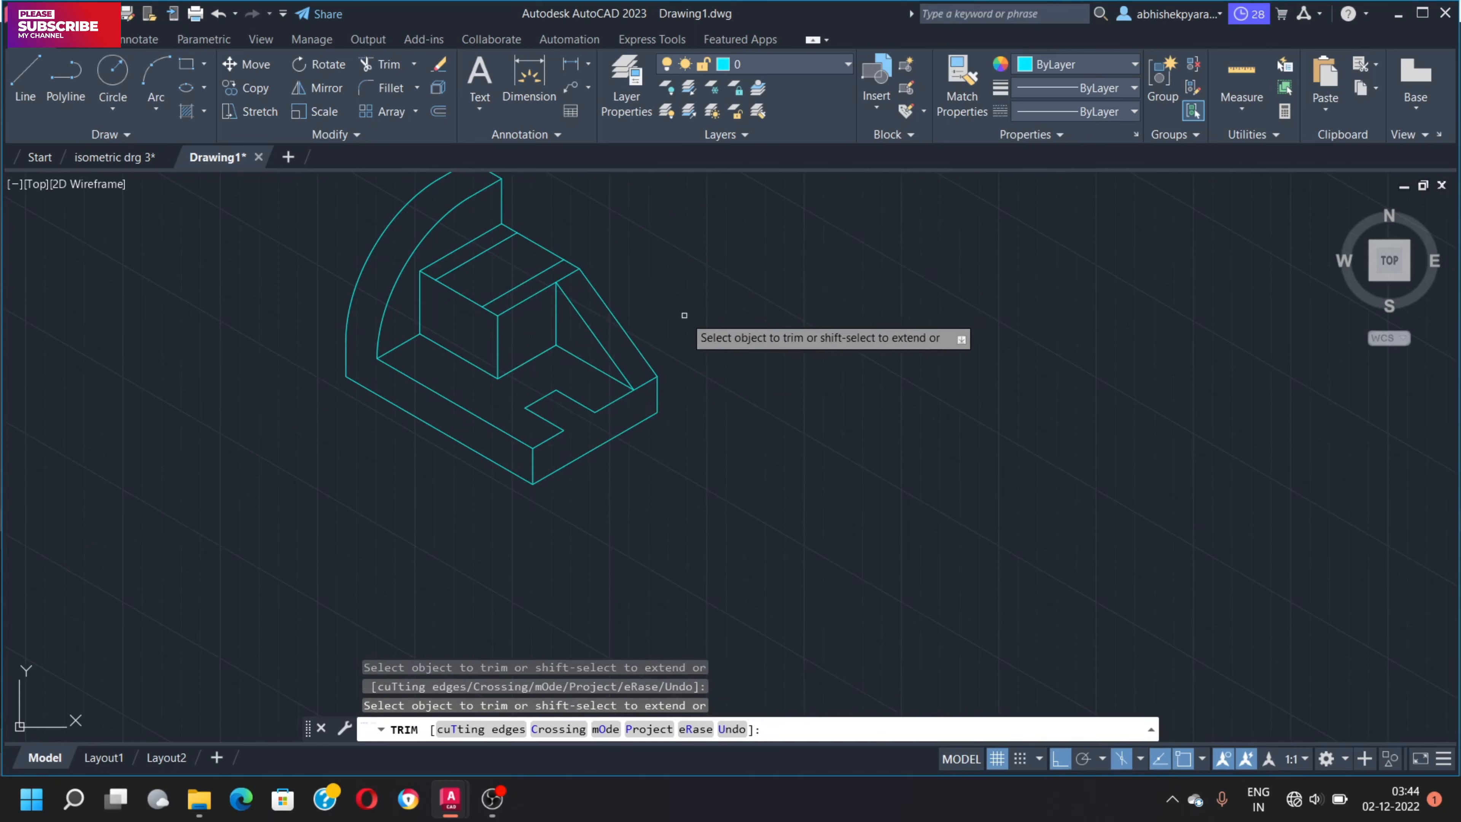
pyautogui.press('Escape')
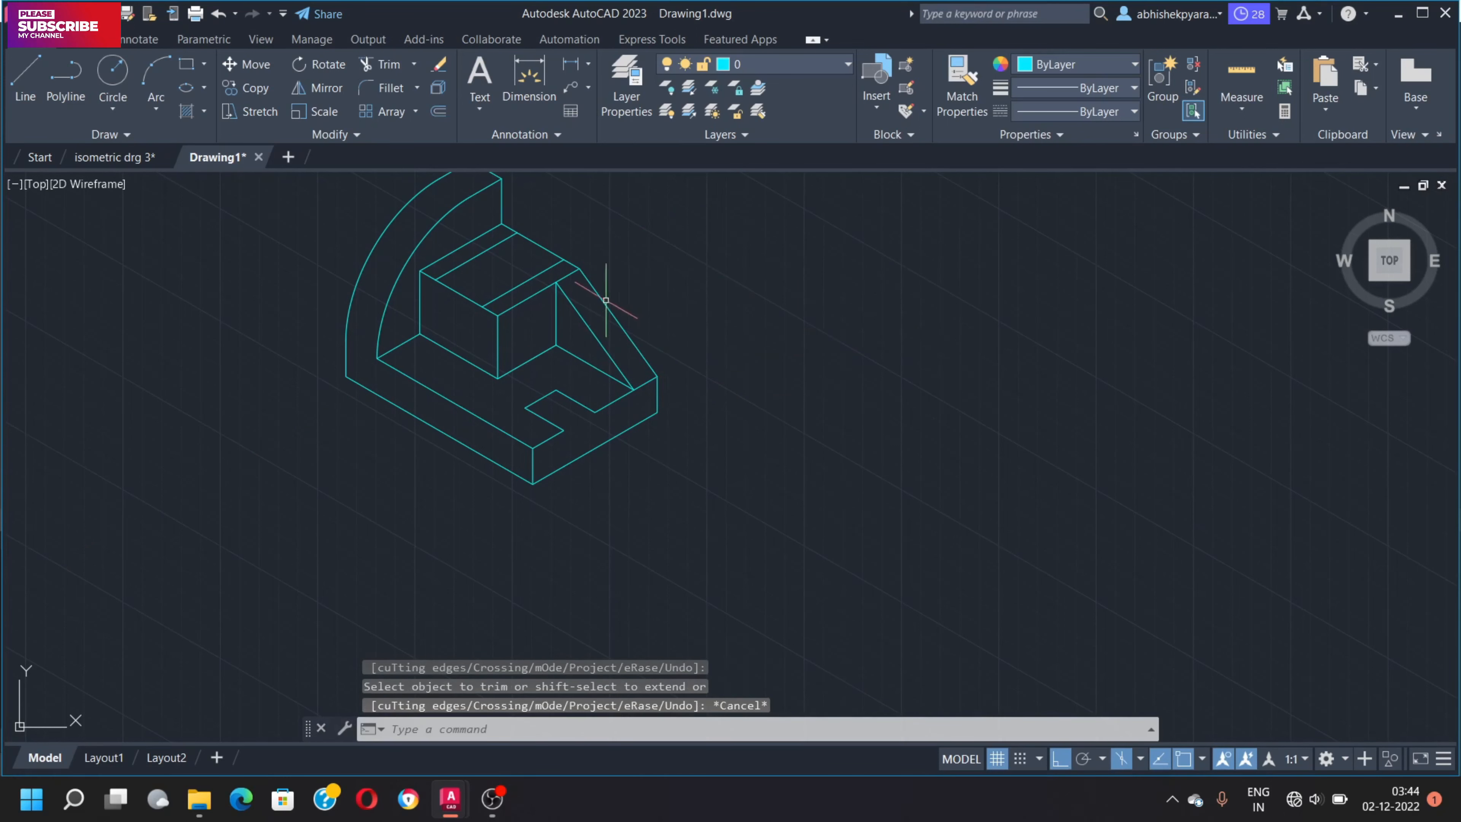
# - Draw a left-isoplane isocircle centred on the midpoint of the block's front upper 24-unit segment, with its radius reaching the segment's end
pyautogui.click(192, 87)
pyautogui.write('i')
pyautogui.press('Return')
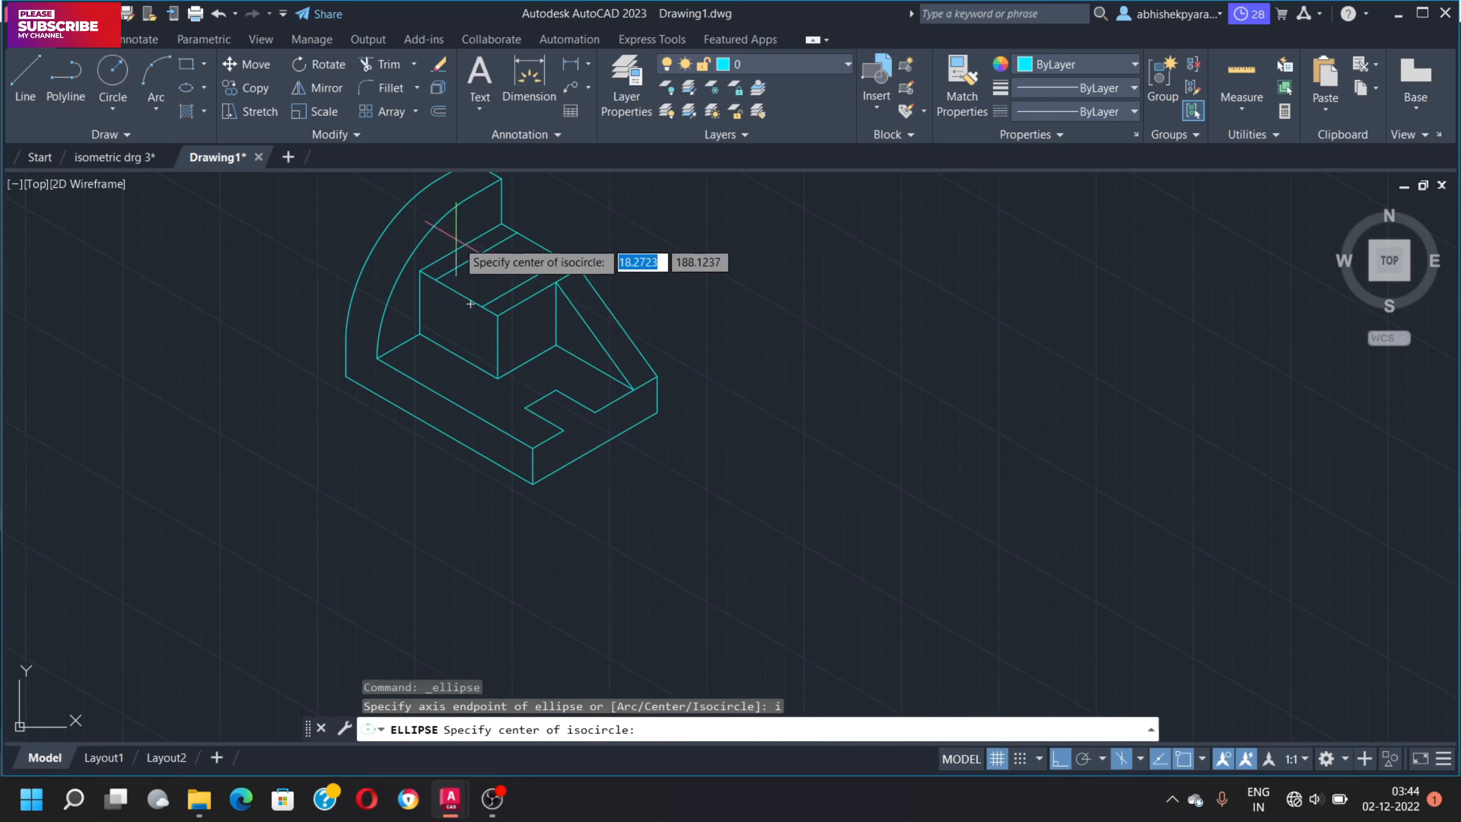
pyautogui.click(457, 293)
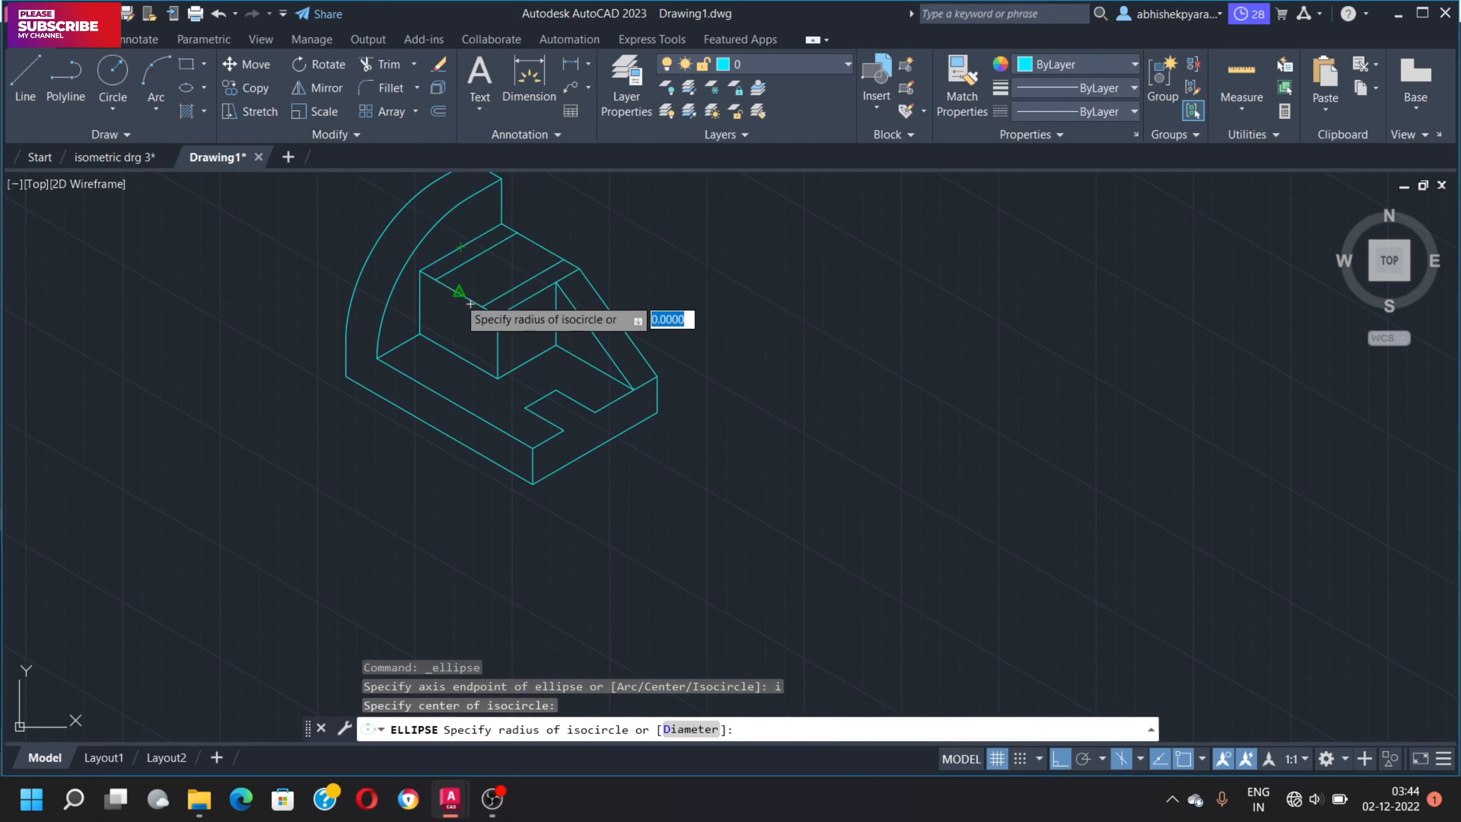
pyautogui.click(485, 308)
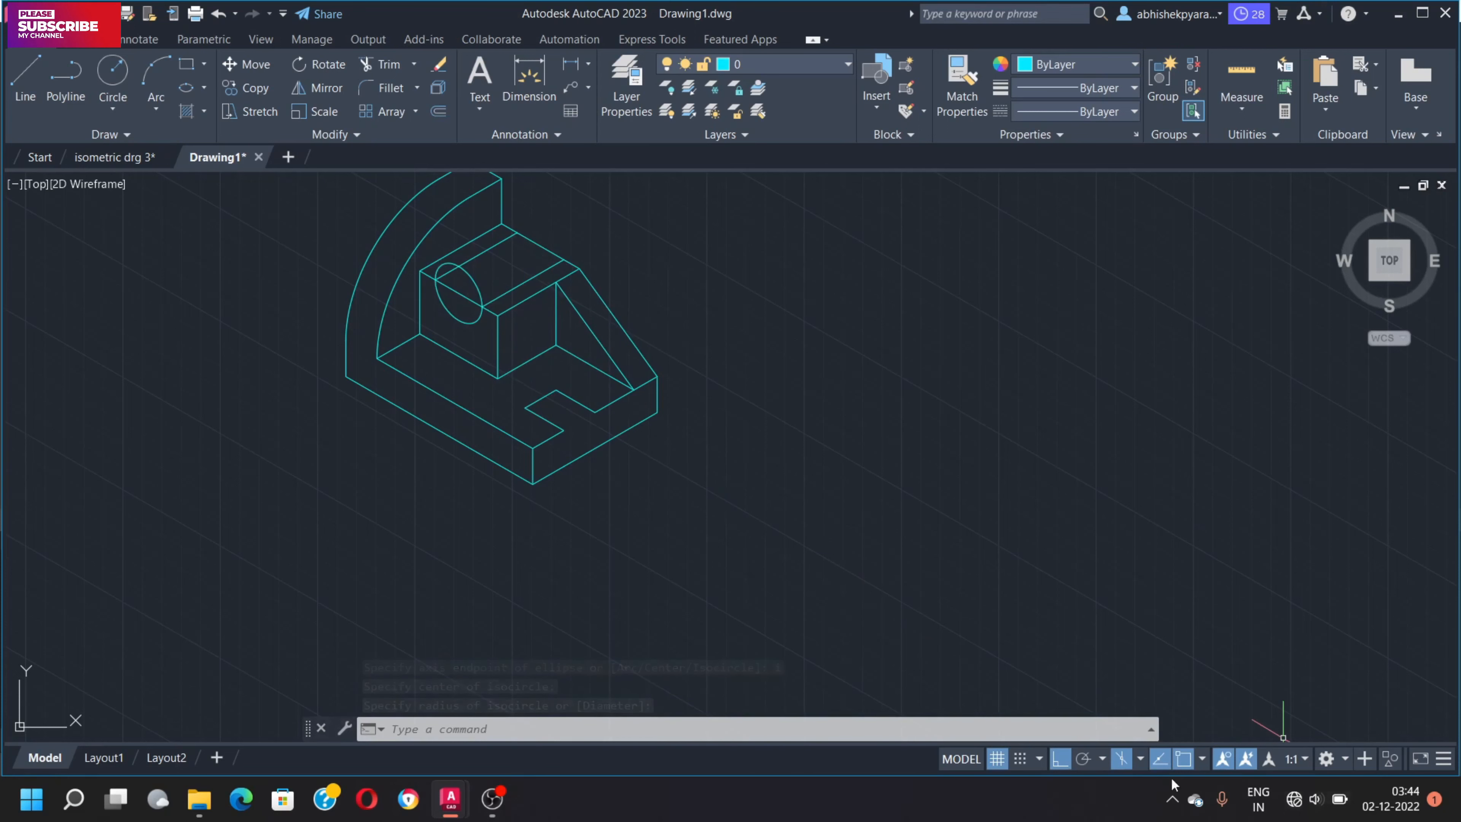
# - Draw a top-isoplane isocircle centred on the midpoint of the base notch's inner edge, with its radius reaching the edge's end
pyautogui.press('F5')
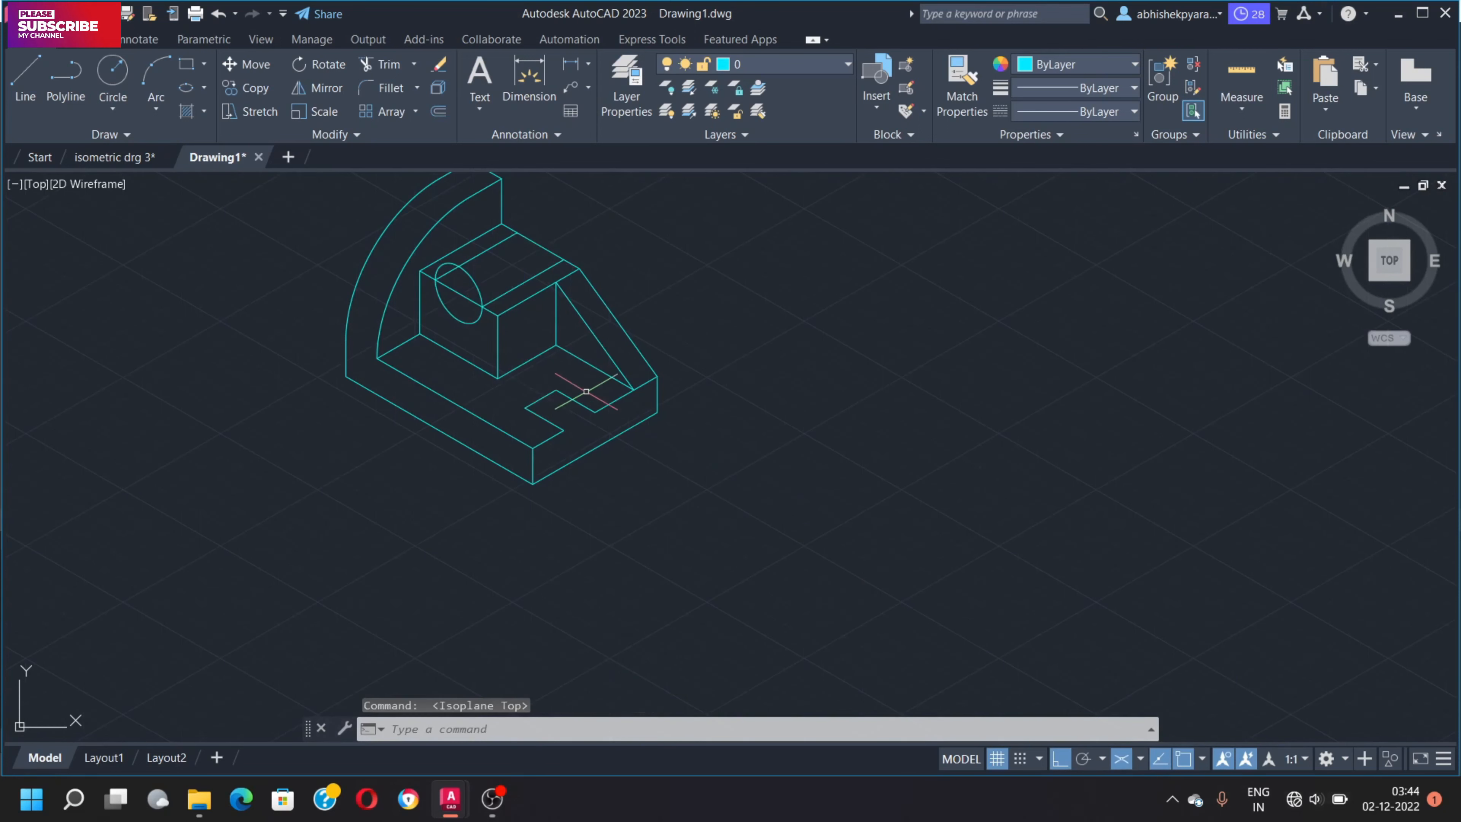
pyautogui.press('space')
pyautogui.write('i')
pyautogui.press('Return')
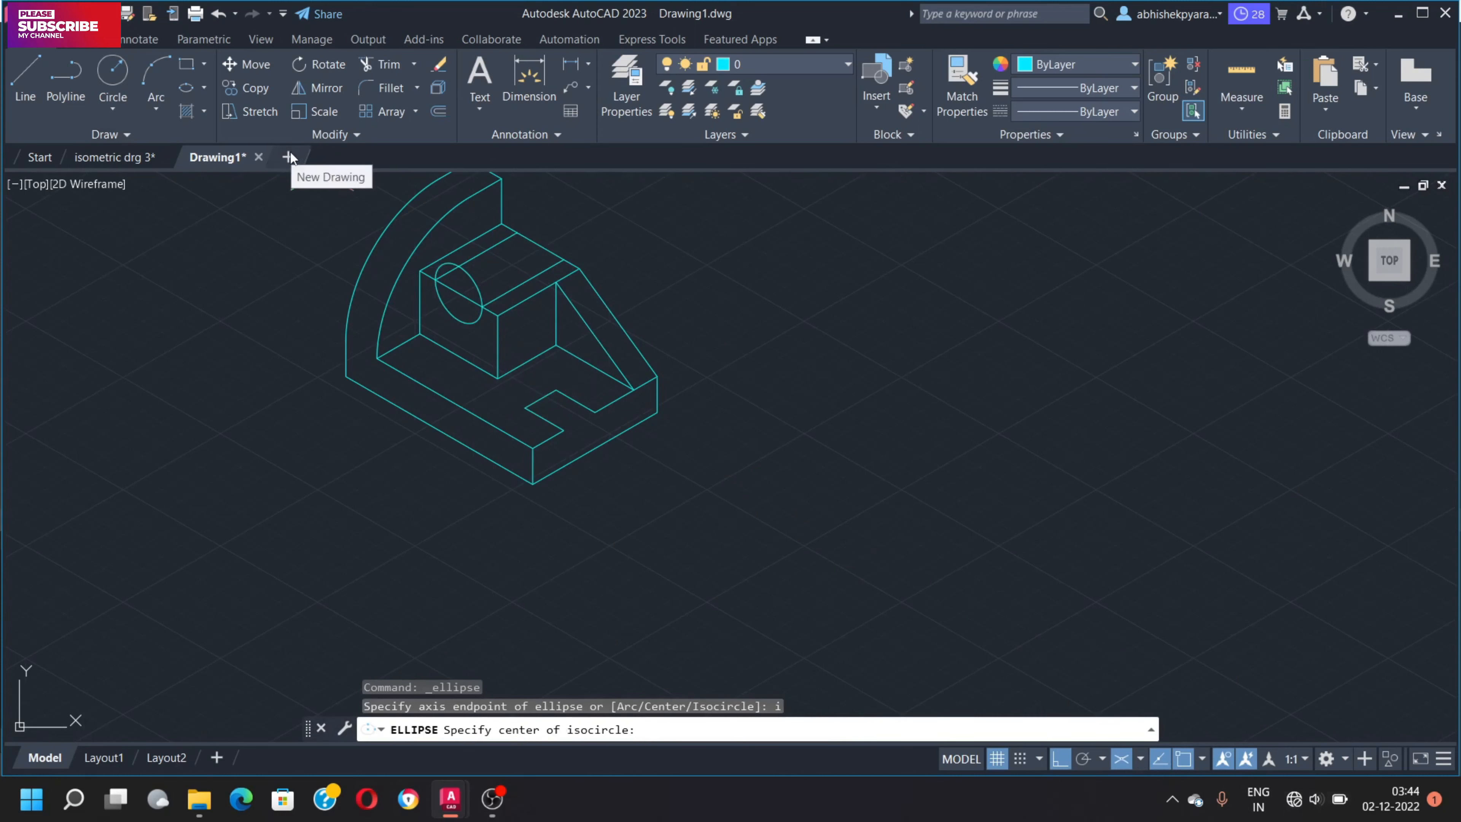
pyautogui.click(541, 398)
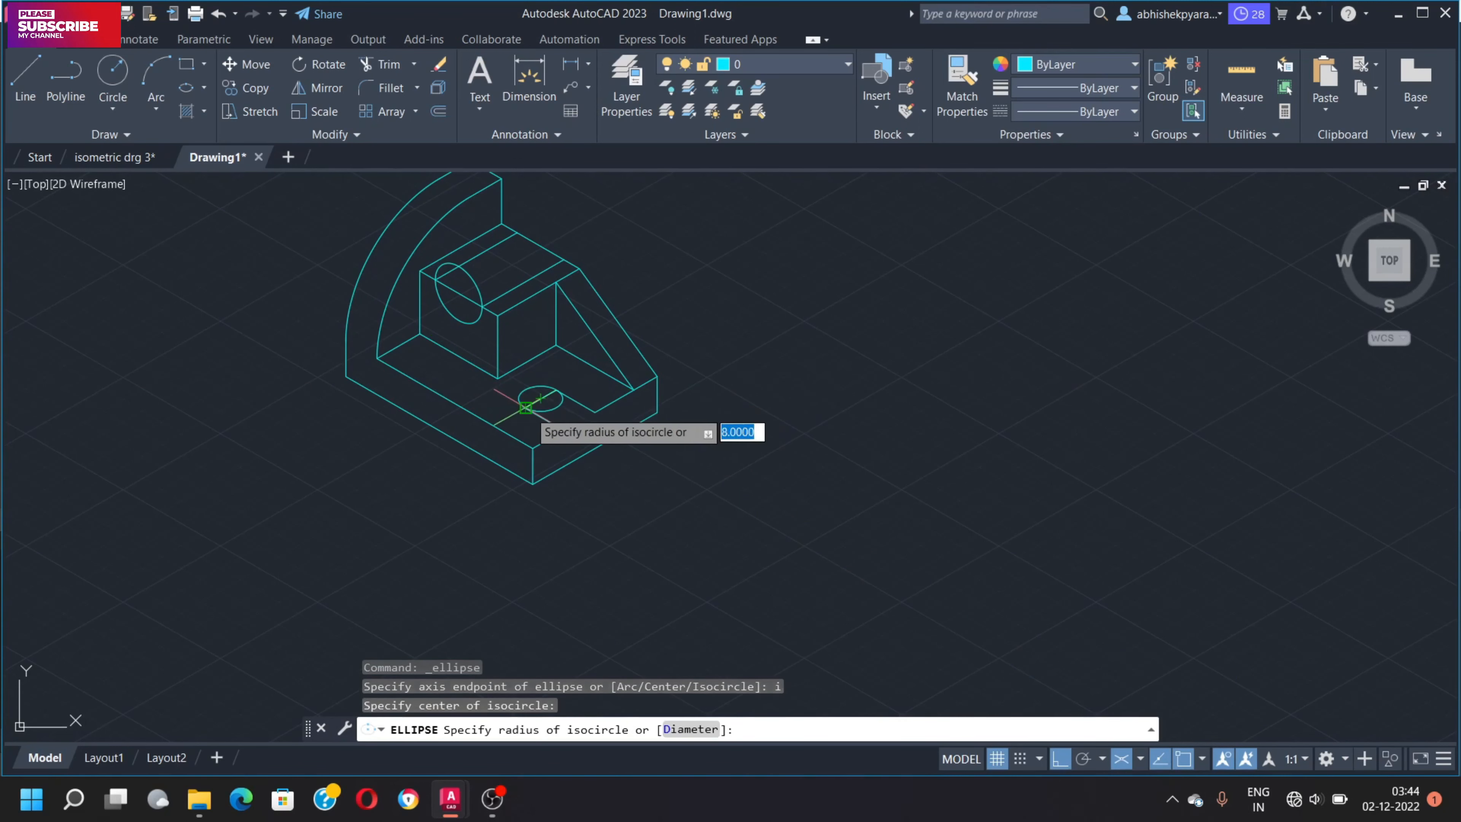
pyautogui.click(525, 406)
pyautogui.press('Escape')
# - Trim the isocircles and crossing lines into a half-round groove on the block's front face and a rounded end for the base notch
pyautogui.write('r')
pyautogui.press('Return')
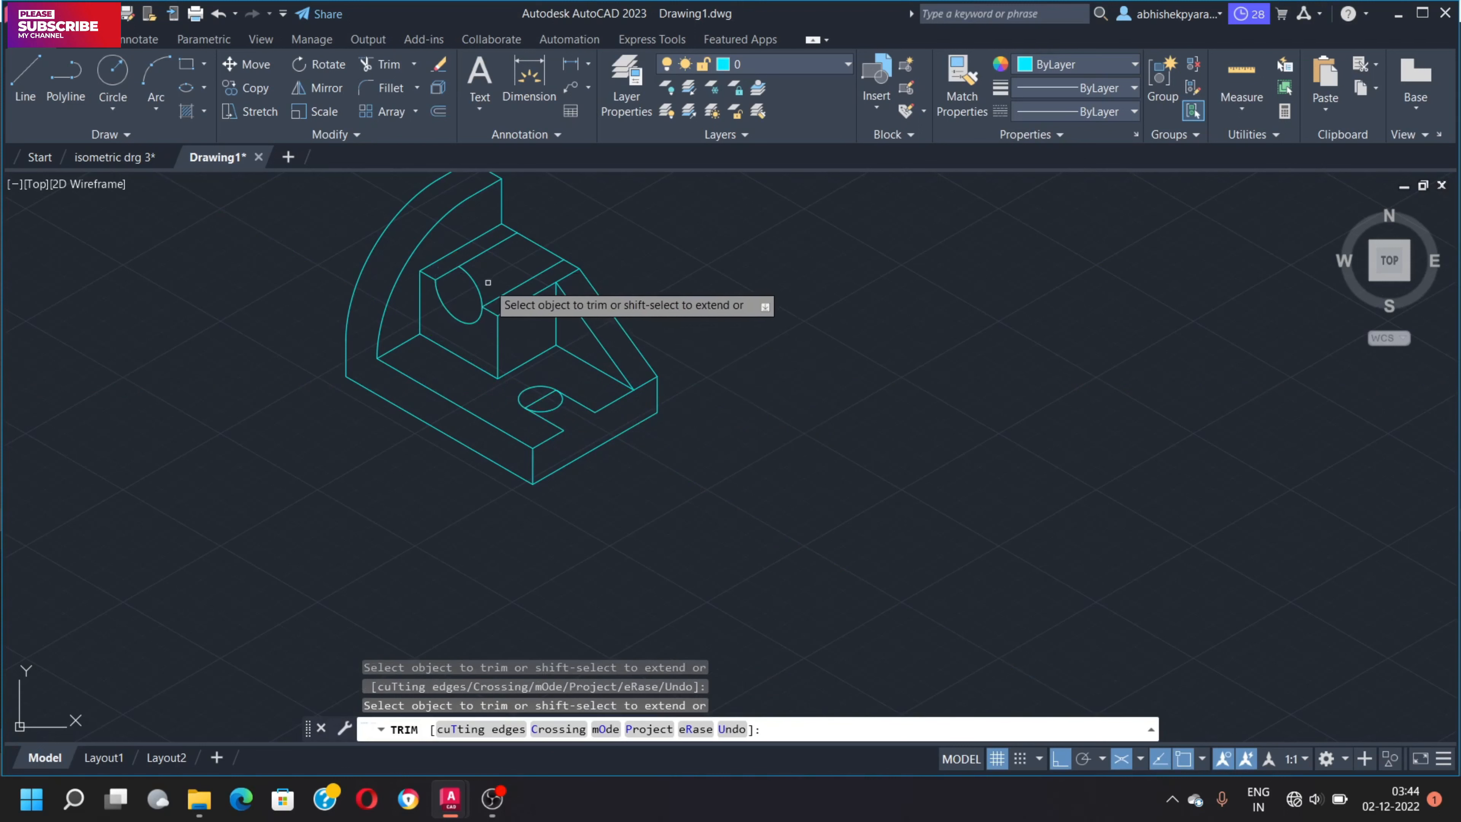
pyautogui.click(448, 260)
pyautogui.click(538, 394)
pyautogui.press('Return')
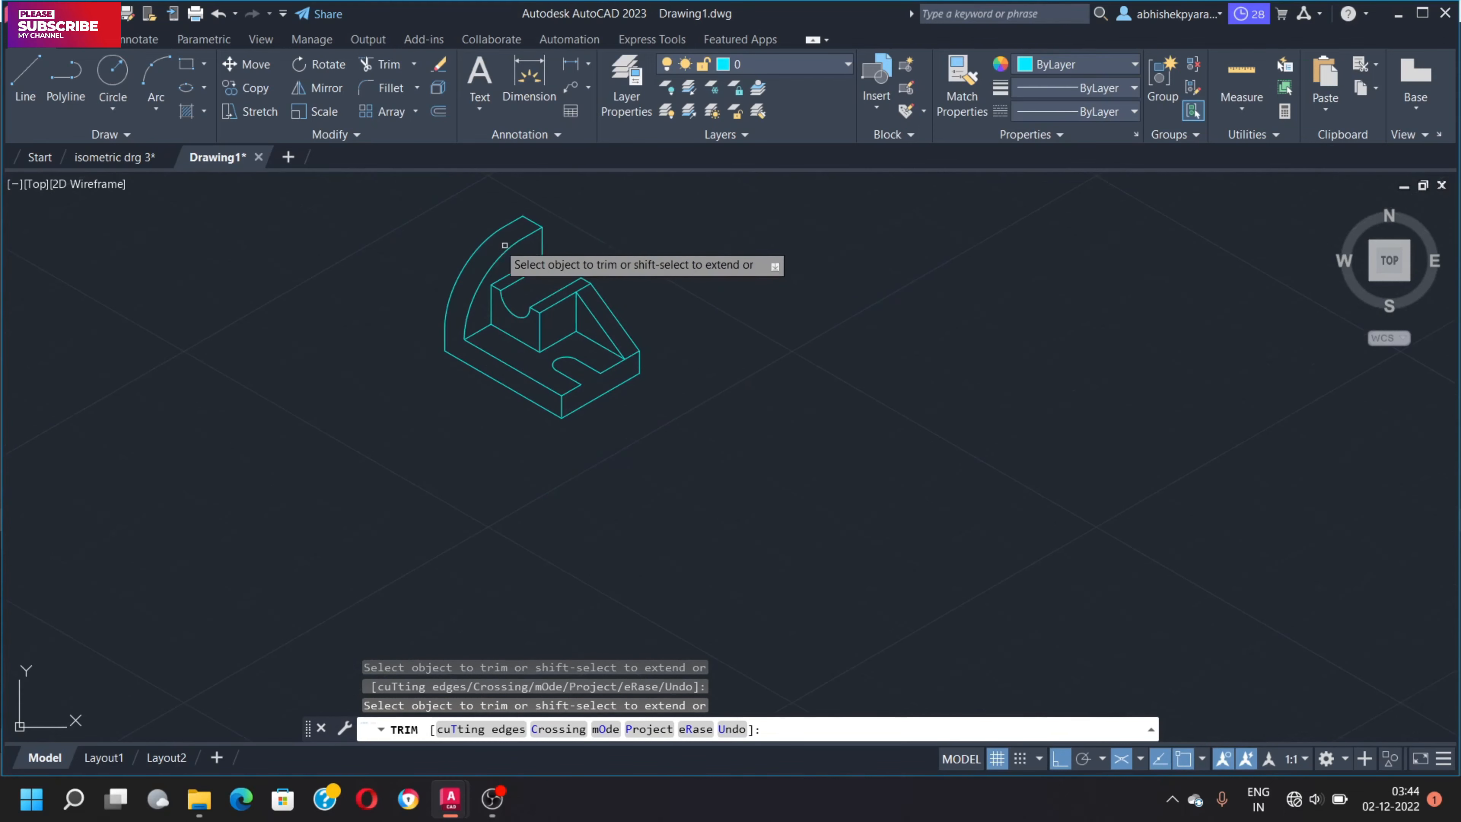
pyautogui.moveTo(458, 234)
pyautogui.mouseDown(button='middle')
pyautogui.moveTo(489, 252)
pyautogui.moveTo(525, 316)
pyautogui.mouseUp(button='middle')
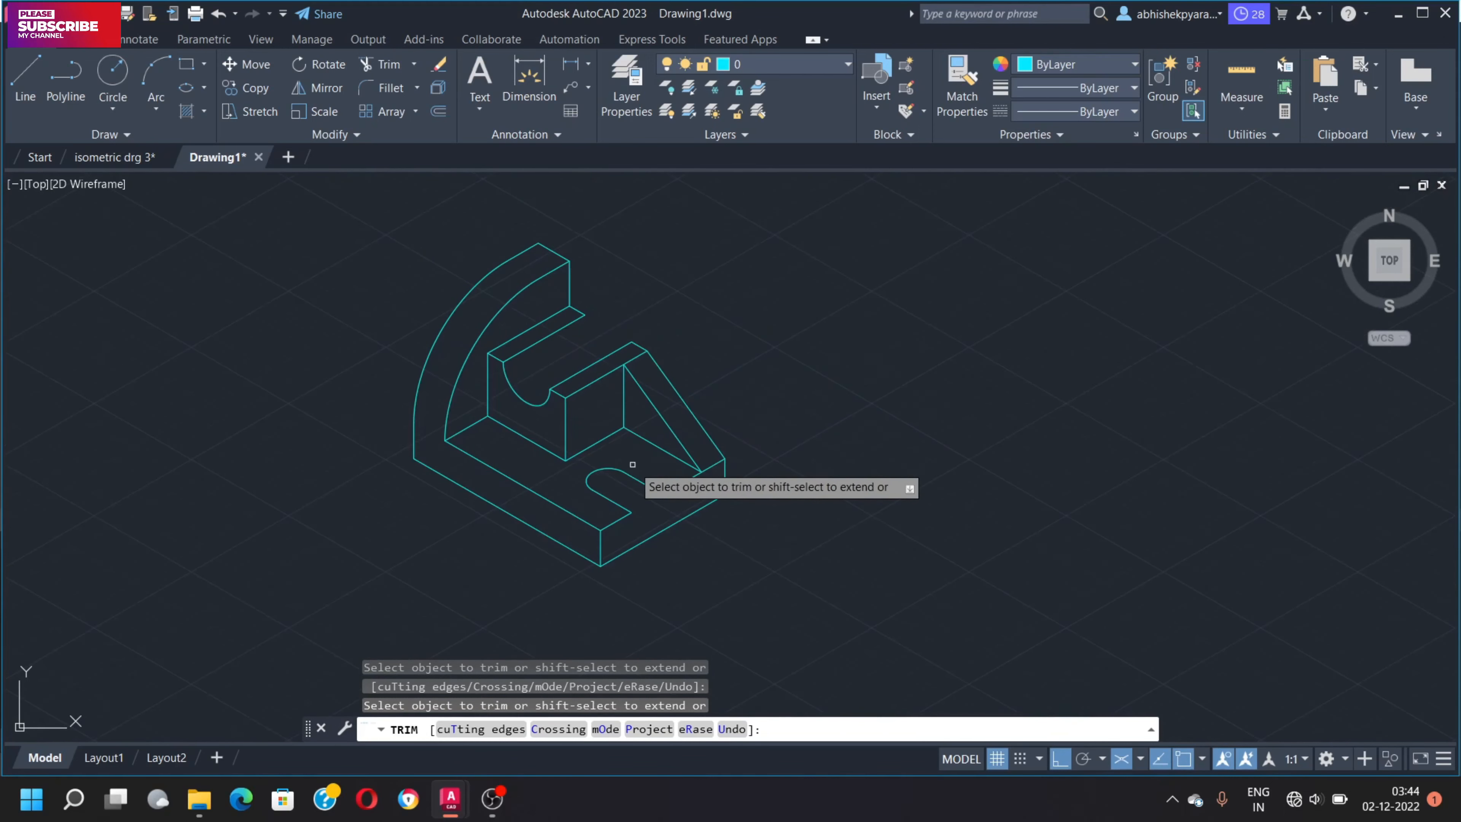
pyautogui.press('Escape')
# - Copy the block's front groove arc from its centre at 30° to the rear end of the groove
pyautogui.click(522, 394)
pyautogui.write('c')
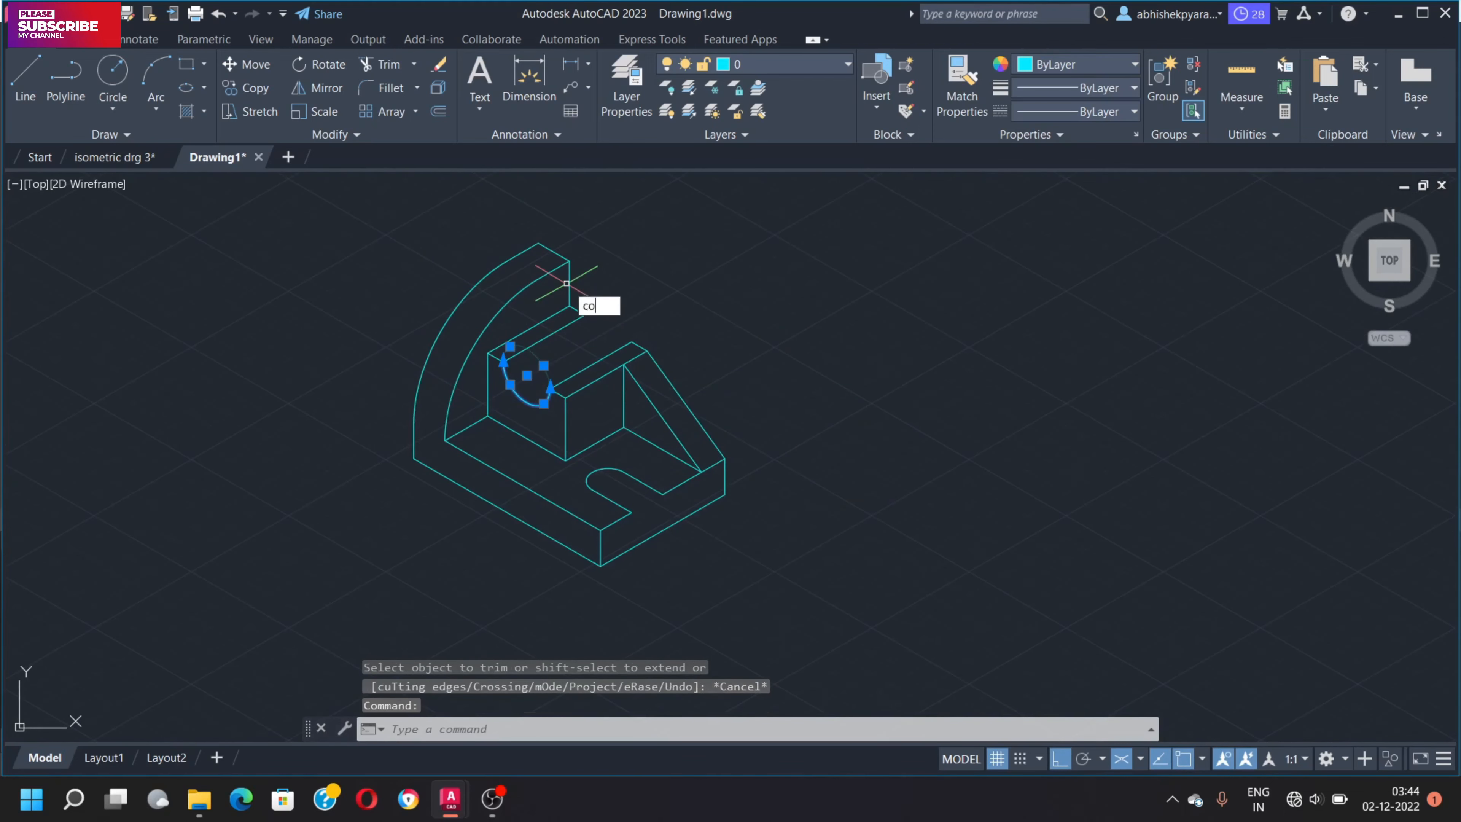
pyautogui.write('o')
pyautogui.press('Return')
pyautogui.click(527, 375)
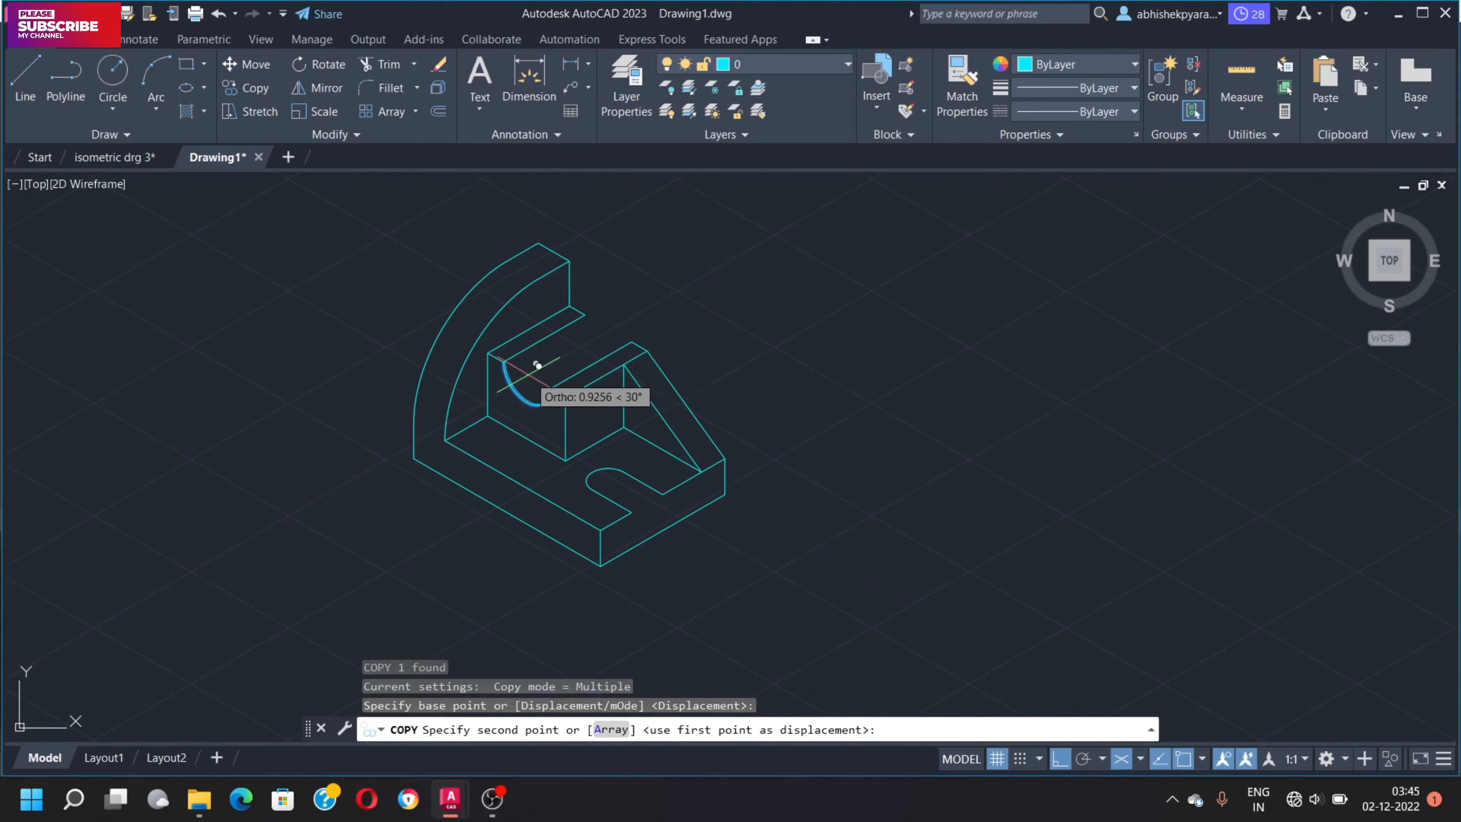
pyautogui.click(618, 321)
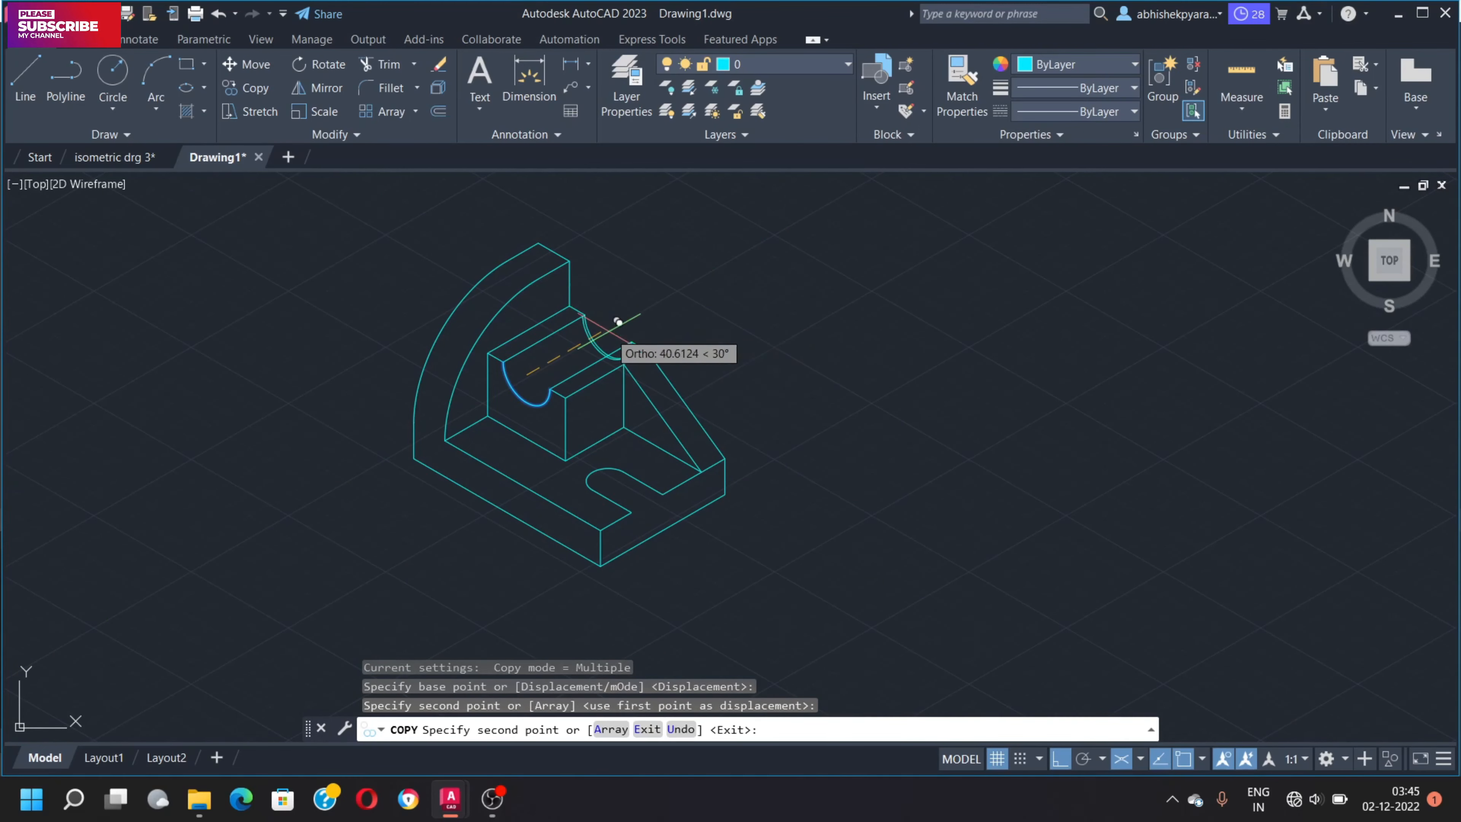
pyautogui.press('Escape')
# - Trim off the part of the copied rear arc hidden behind the block's long upper edge
pyautogui.write('tr')
pyautogui.press('Return')
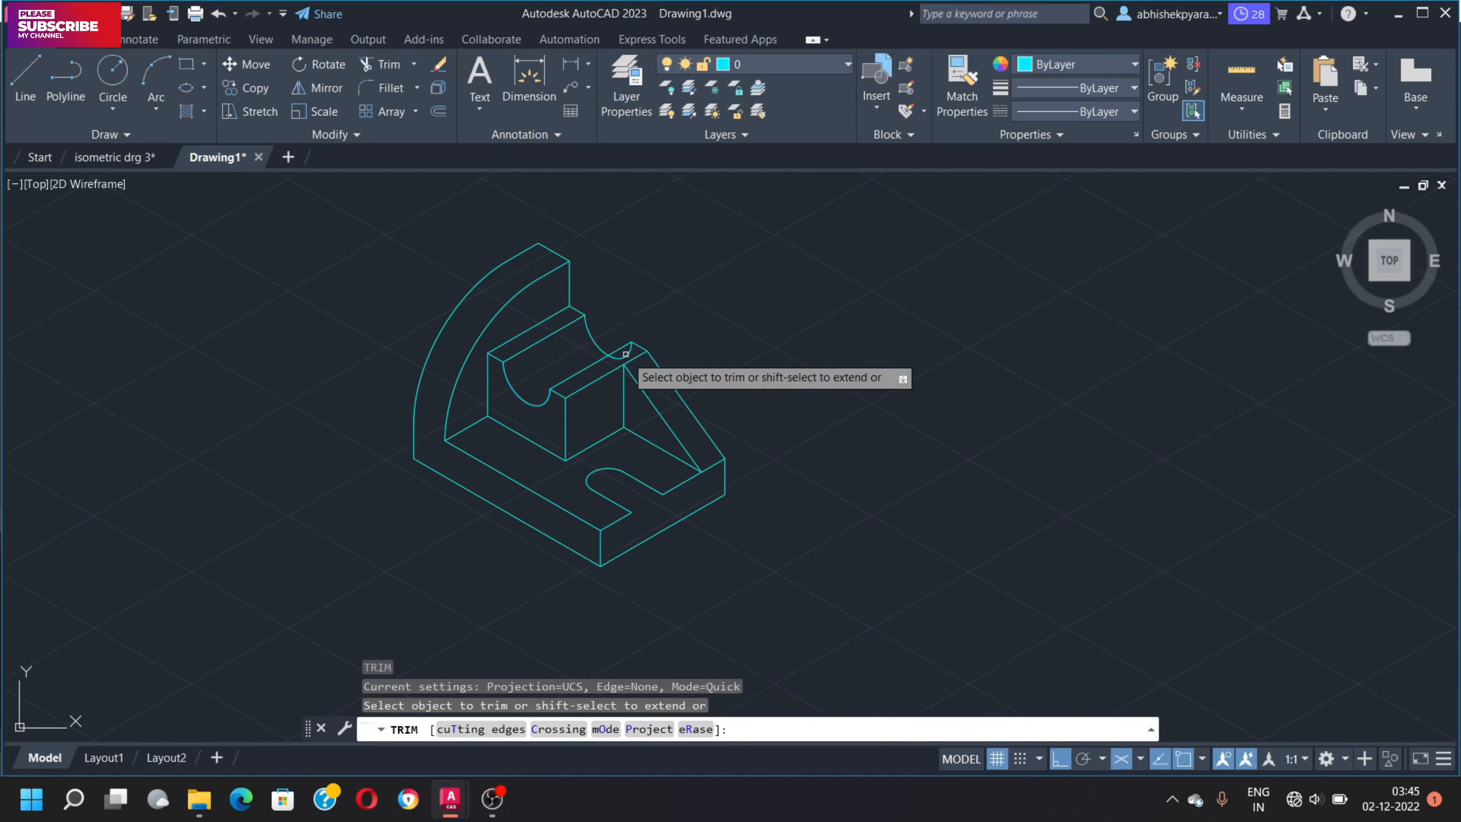
pyautogui.click(620, 354)
pyautogui.press('Escape')
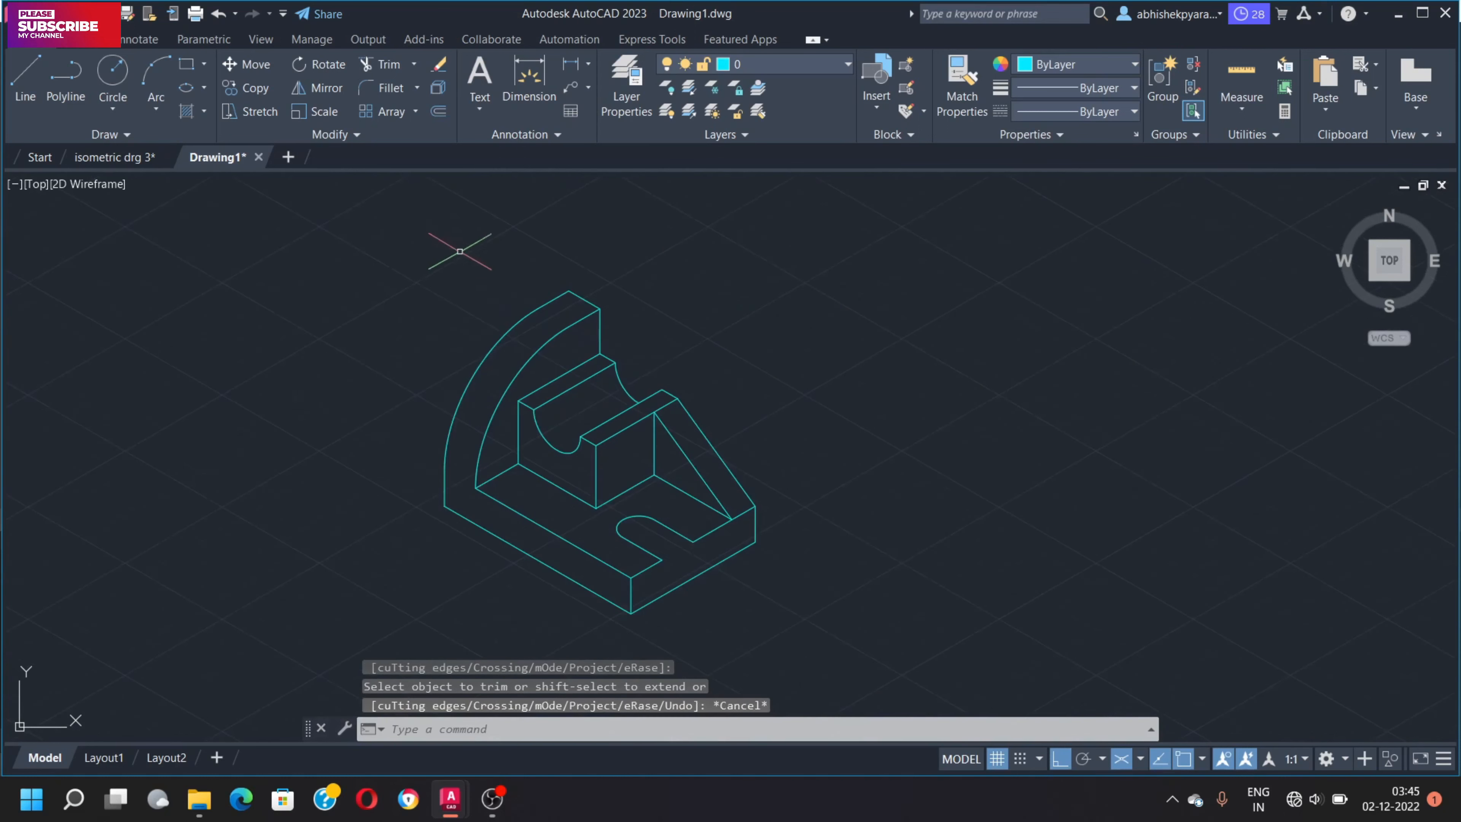
pyautogui.scroll(3, 523, 325)
pyautogui.scroll(-3, 598, 426)
pyautogui.moveTo(601, 427)
pyautogui.mouseDown(button='middle')
pyautogui.moveTo(665, 421)
pyautogui.moveTo(557, 359)
pyautogui.moveTo(563, 466)
pyautogui.mouseUp(button='middle')
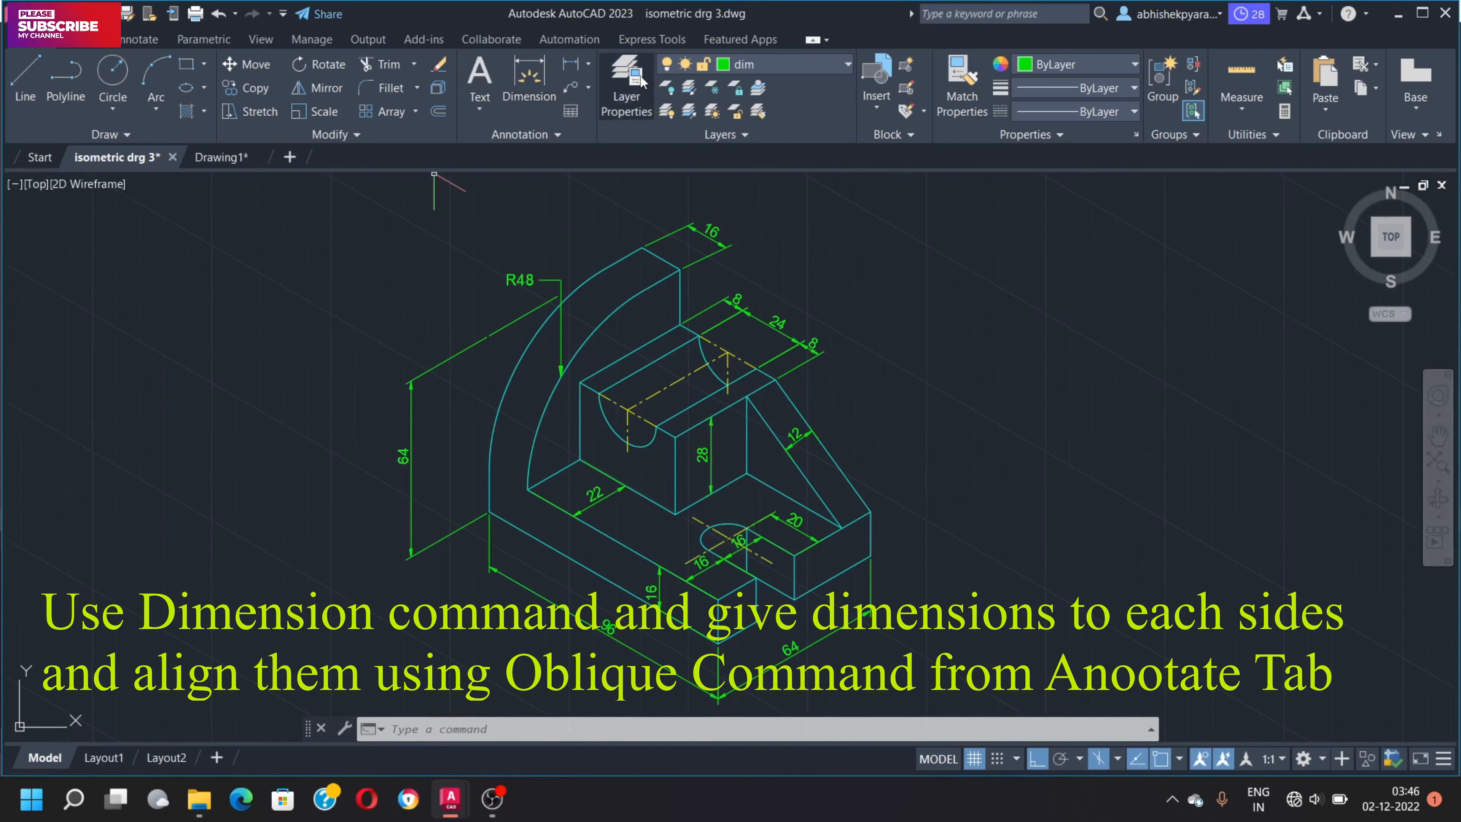
# - Change the centre layer's colour to red, index colour 10, in the isometric drg 3 drawing
pyautogui.click(625, 87)
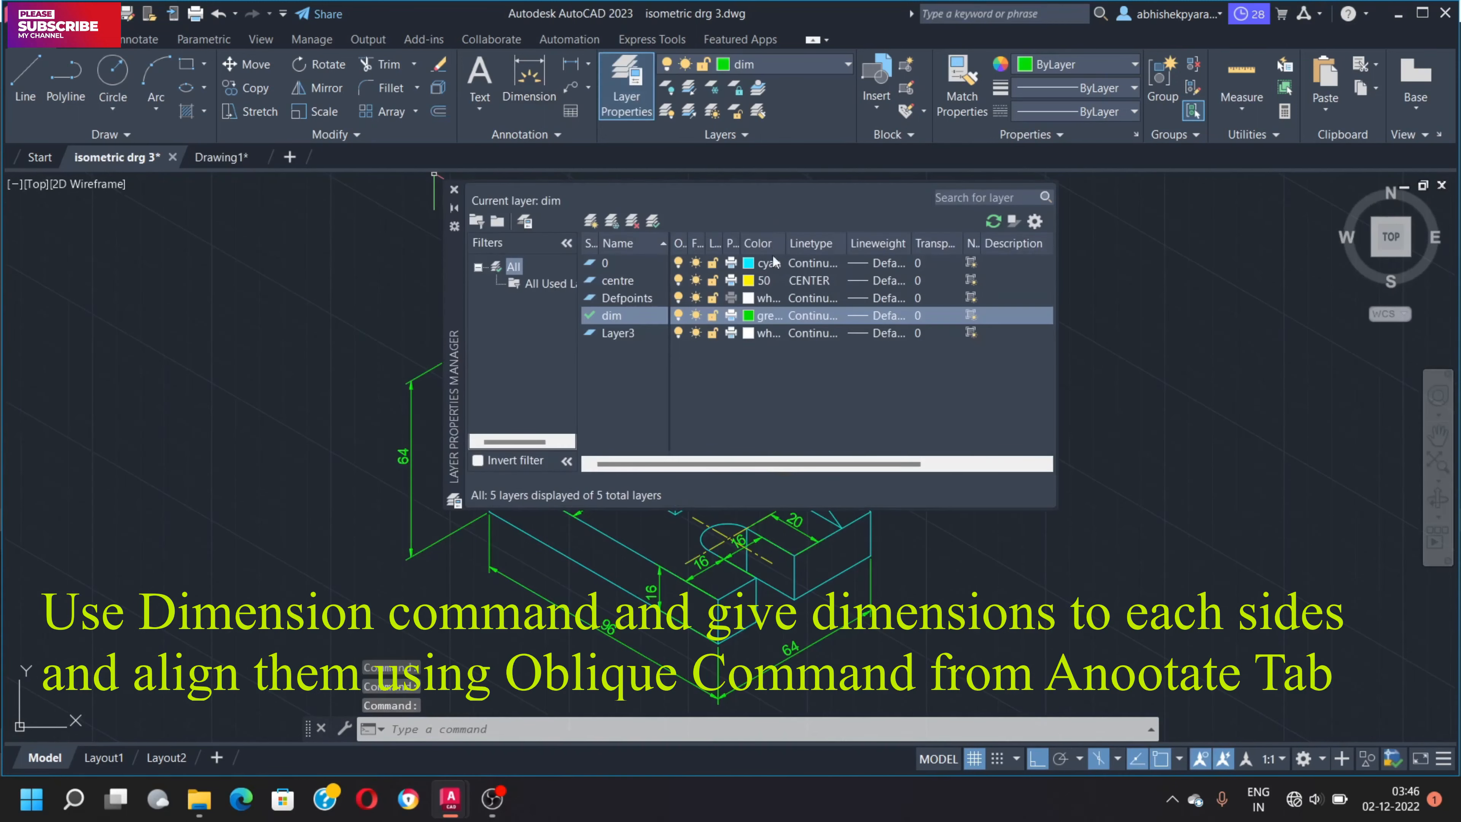
pyautogui.click(749, 280)
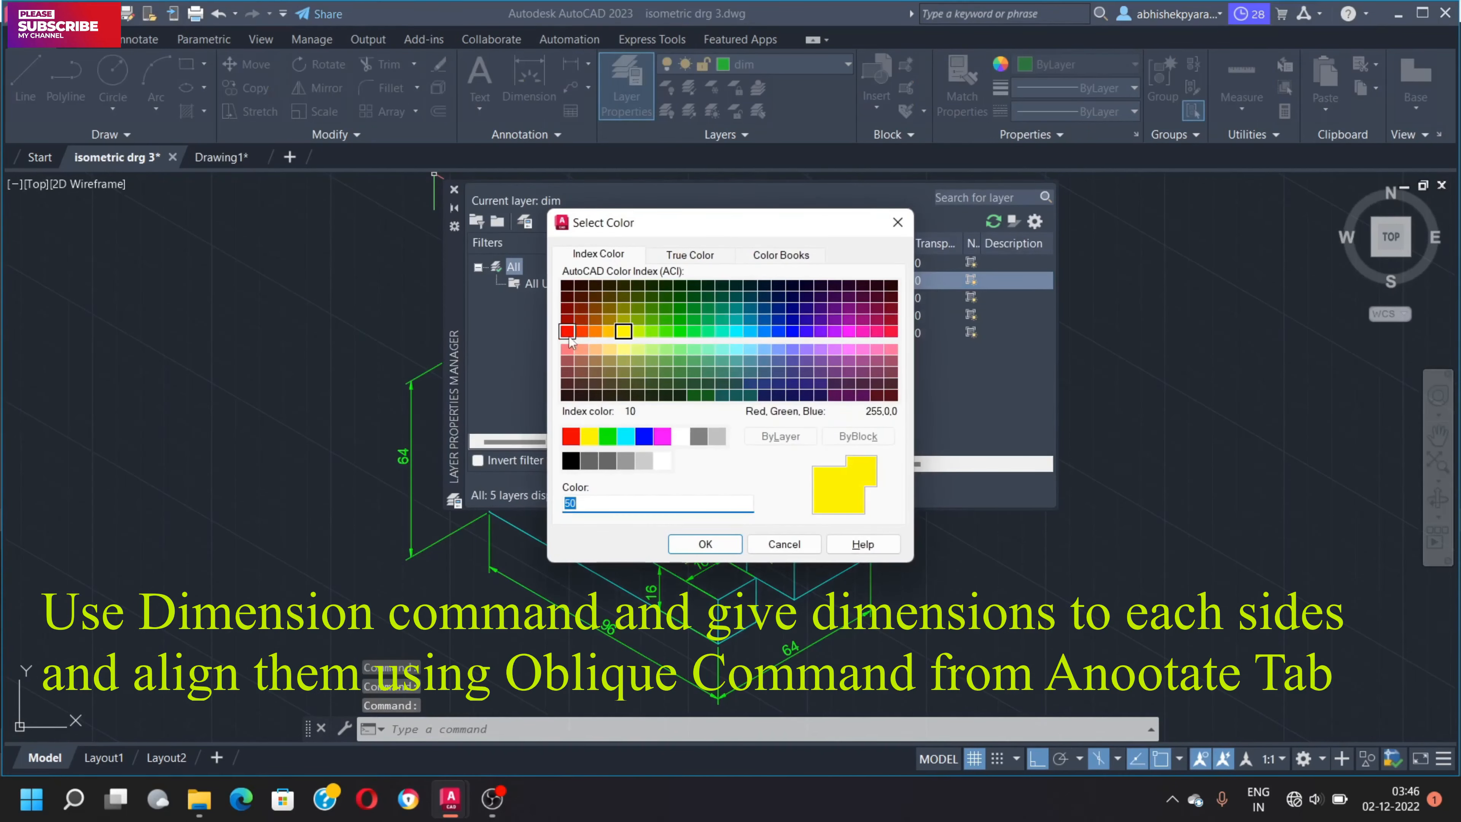
pyautogui.click(567, 331)
pyautogui.click(704, 544)
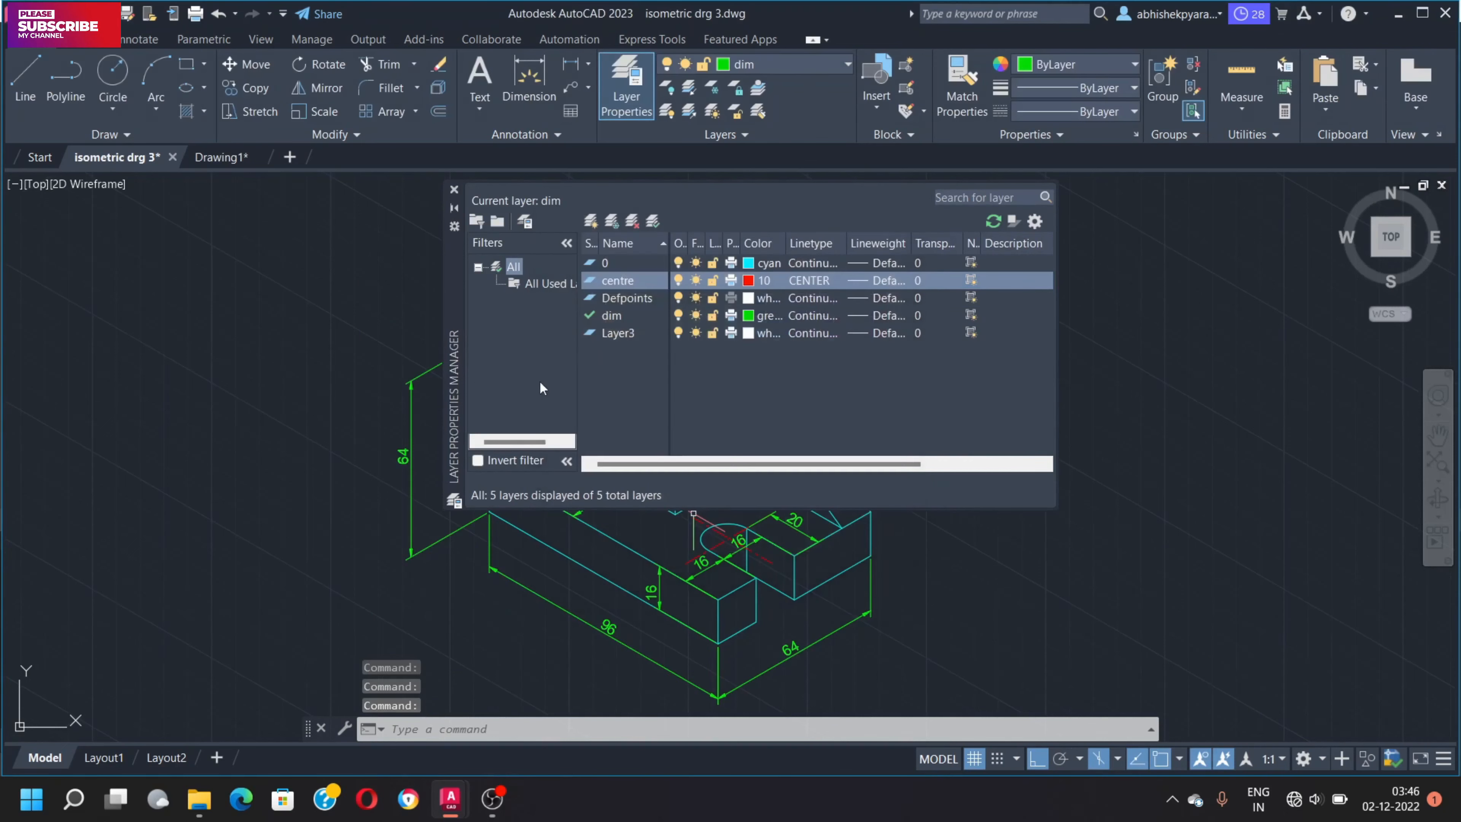
pyautogui.click(455, 190)
pyautogui.moveTo(353, 242); pyautogui.dragTo(372, 266, button='middle')
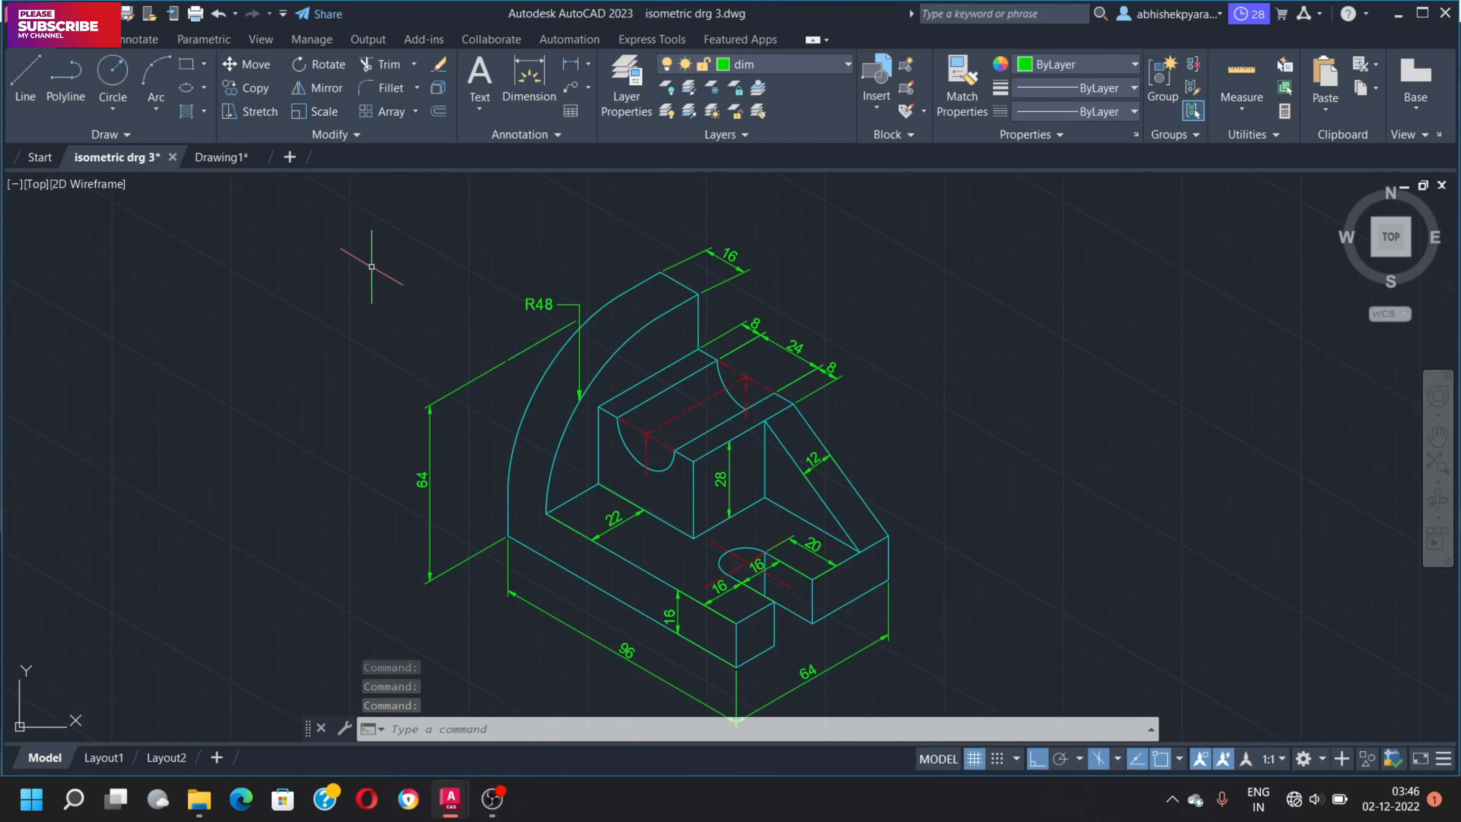
pyautogui.scroll(-2, 289, 235)
pyautogui.scroll(2, 275, 275)
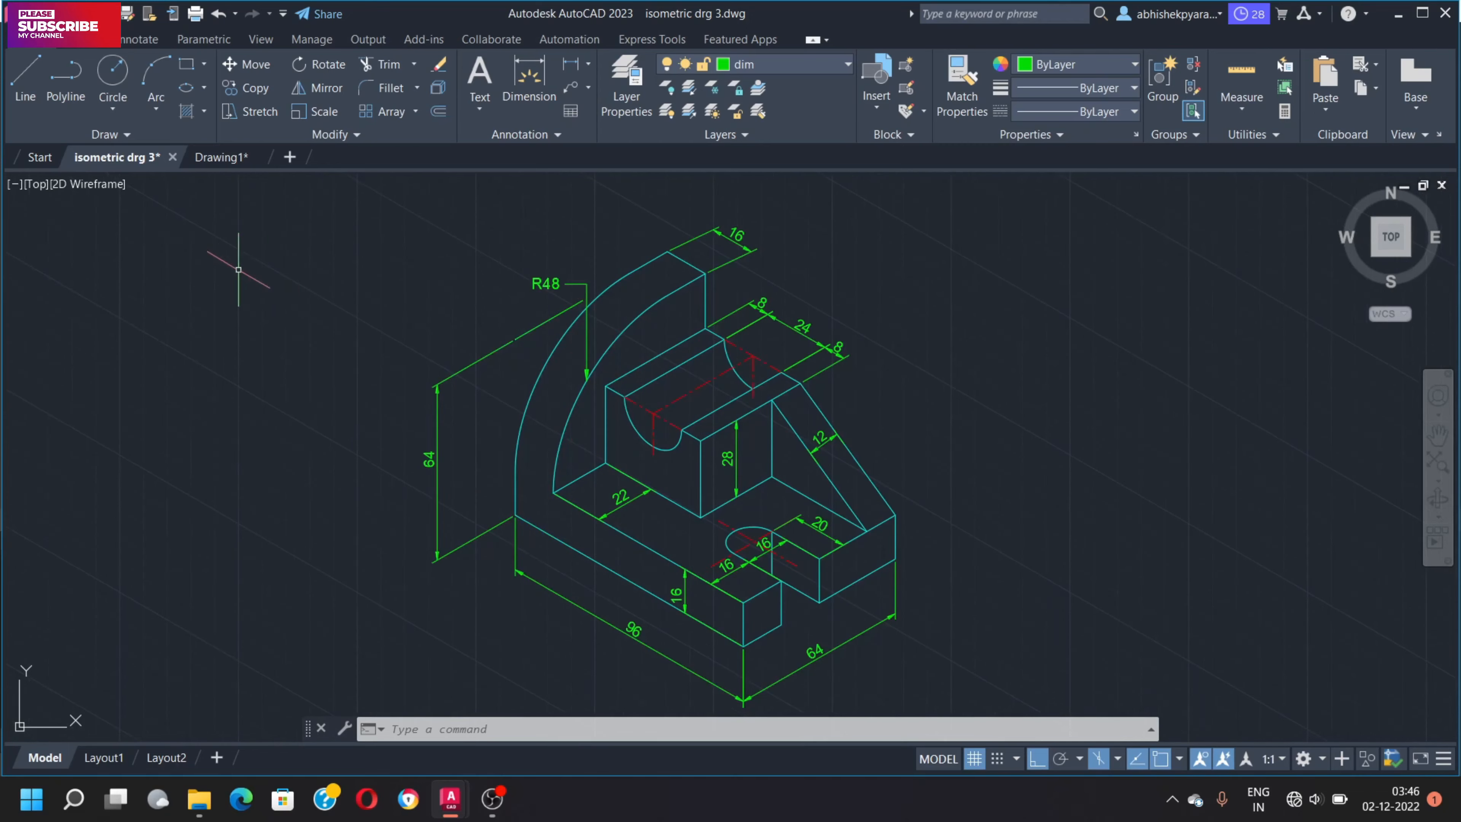